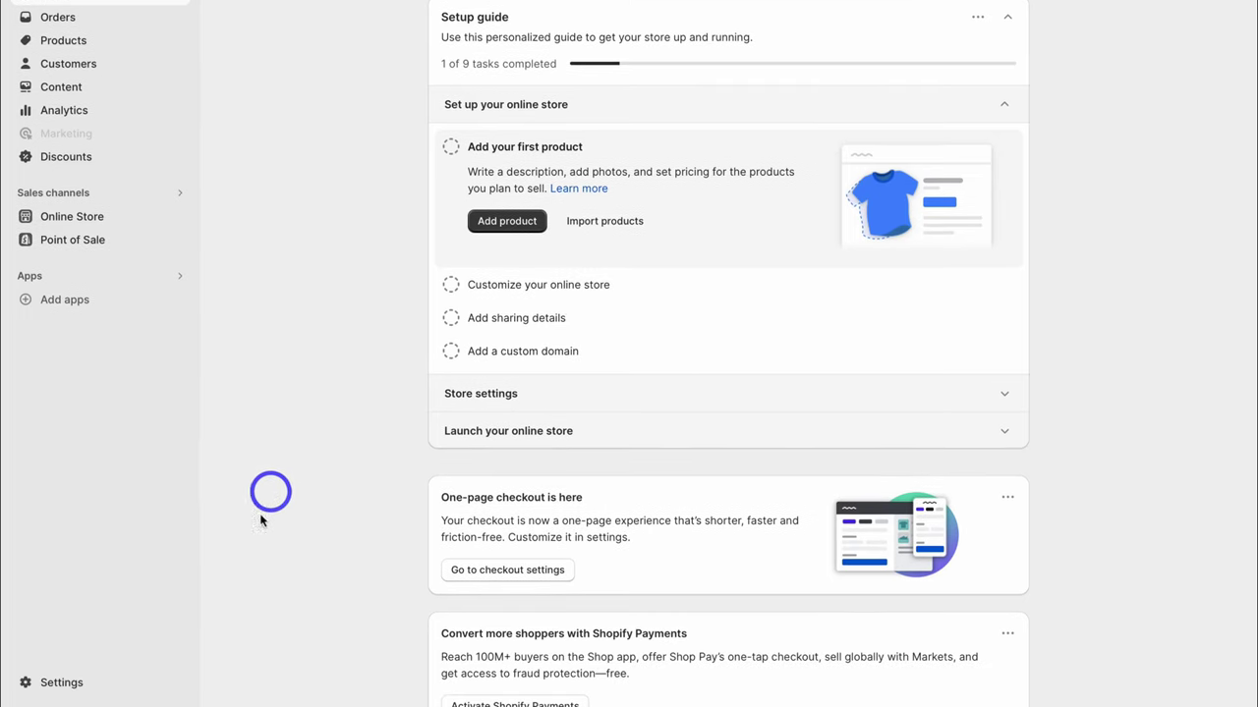
Change the store name to Go Digital Now in the store details settings and save it
left_click(105, 683)
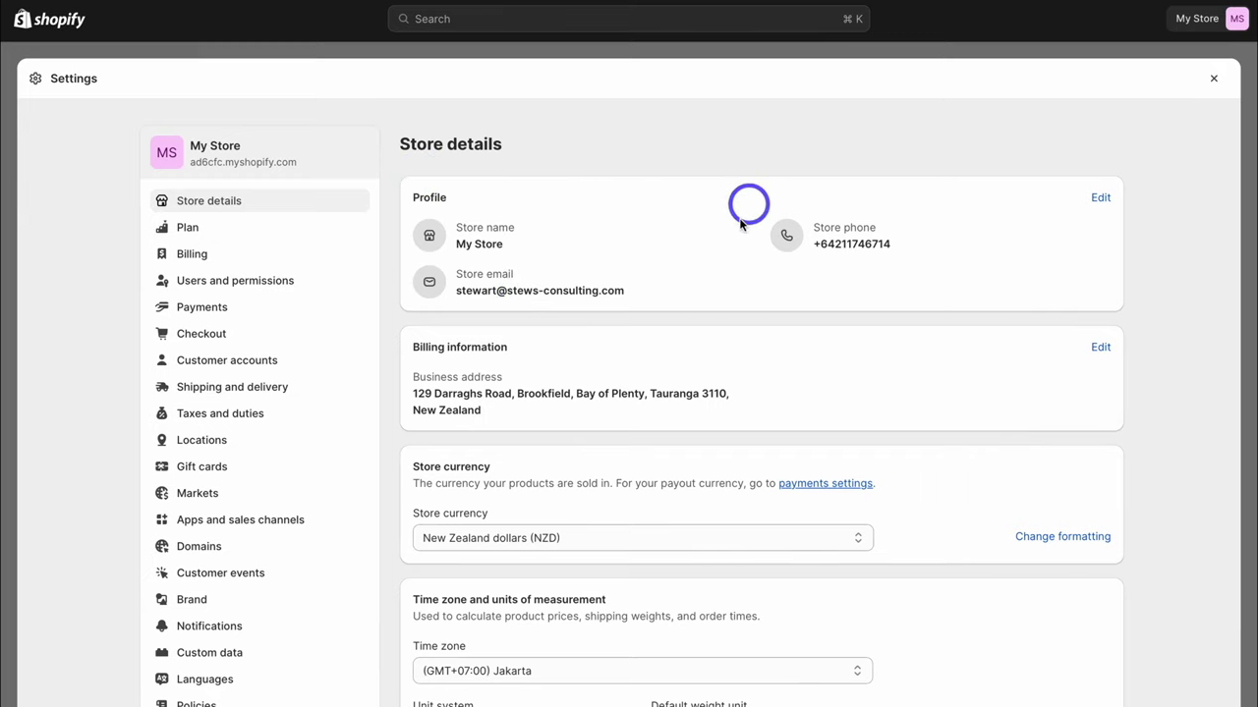
scroll(809, 263, "down", 3)
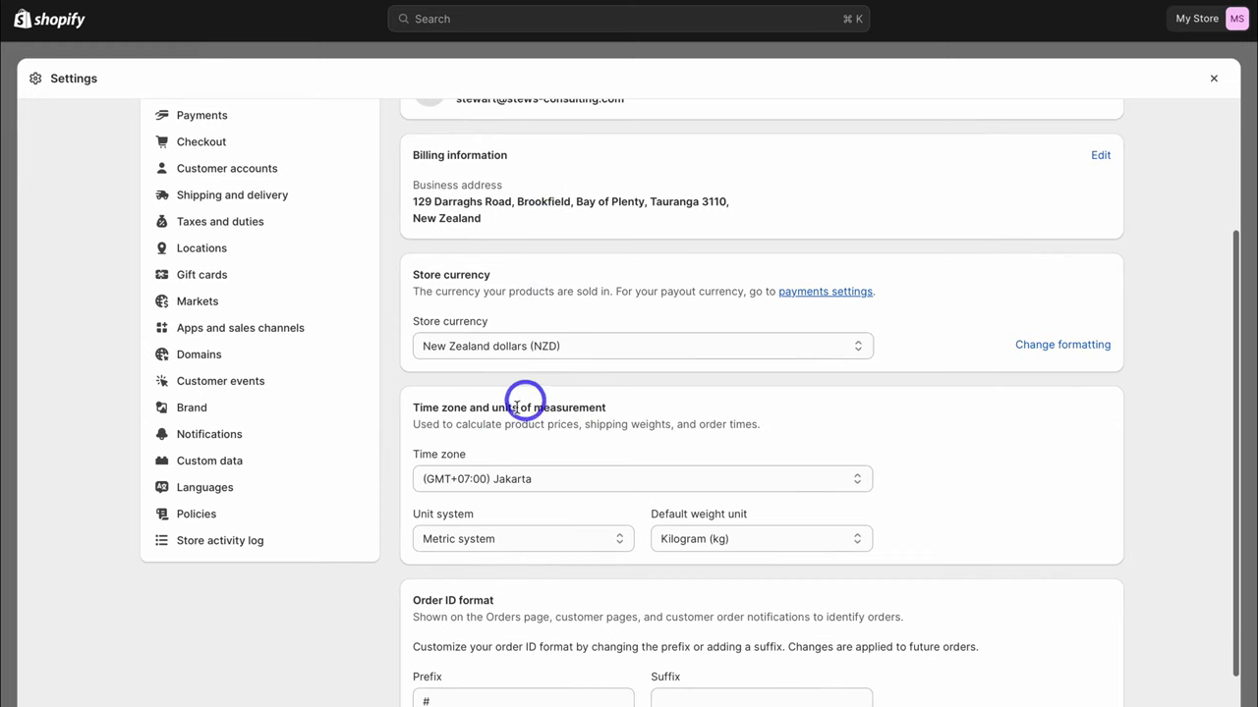
scroll(668, 432, "down", 3)
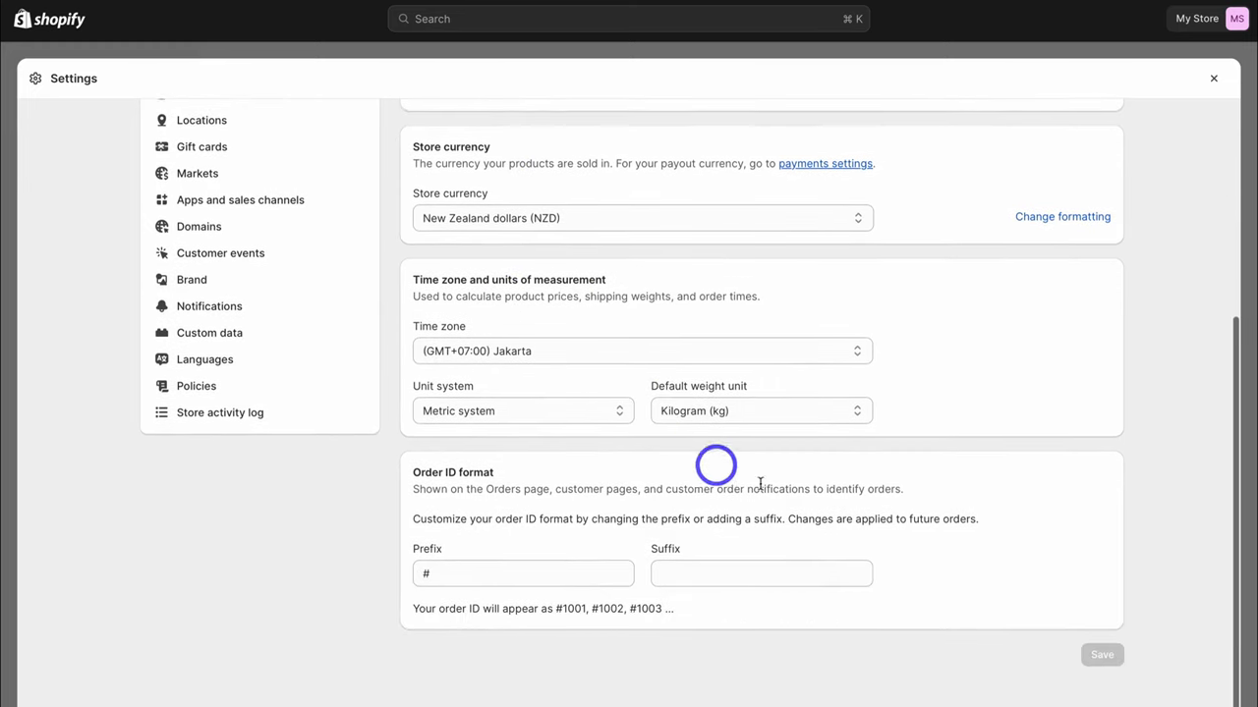
scroll(1088, 656, "up", 5)
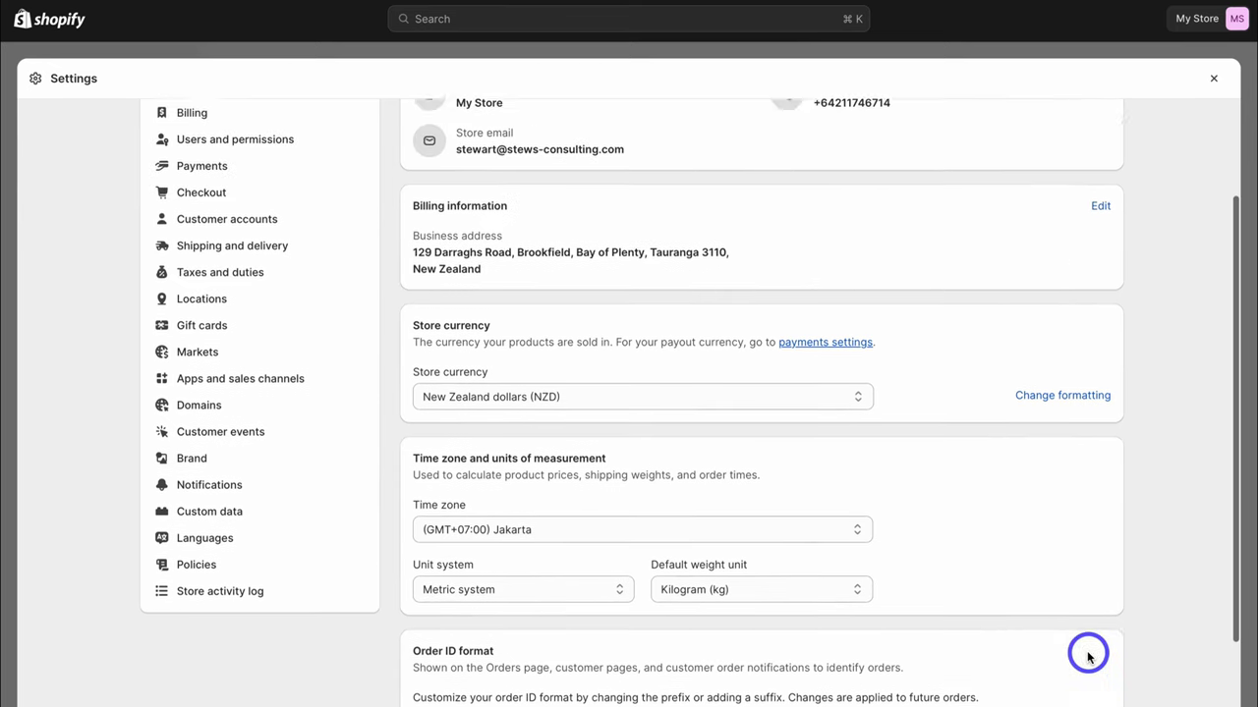
left_click(1099, 197)
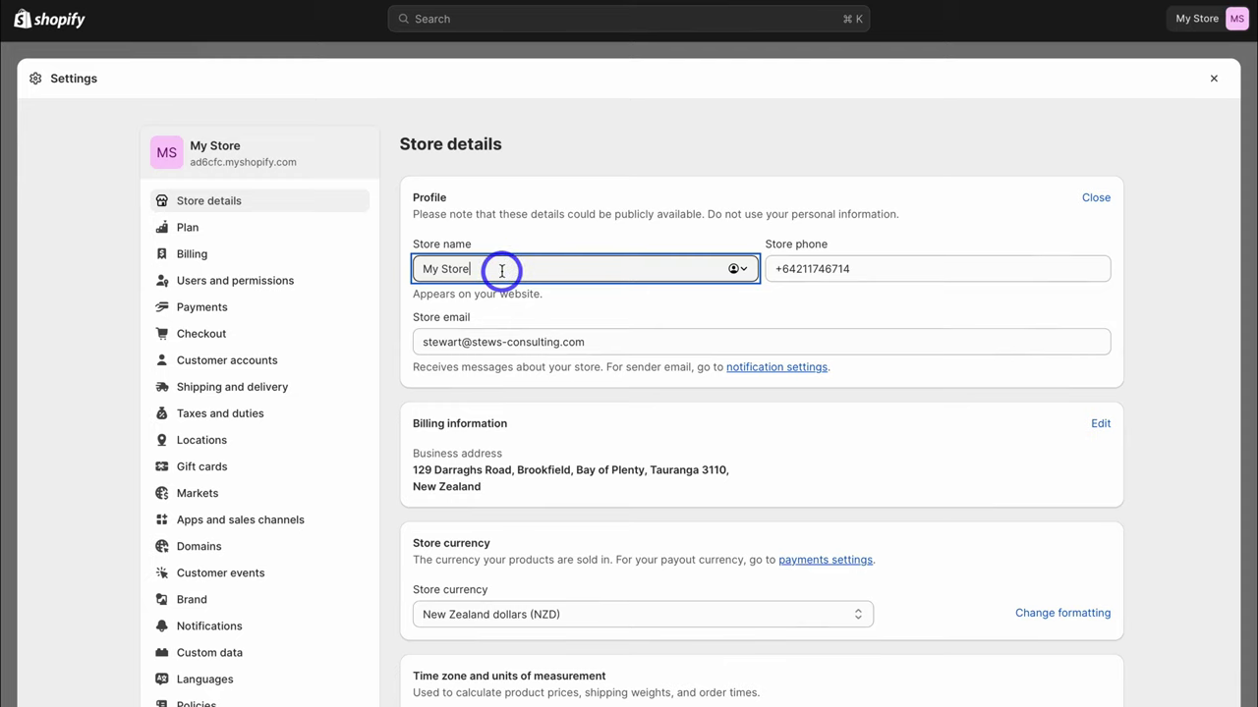
key("super+a")
type("Go Digital Now")
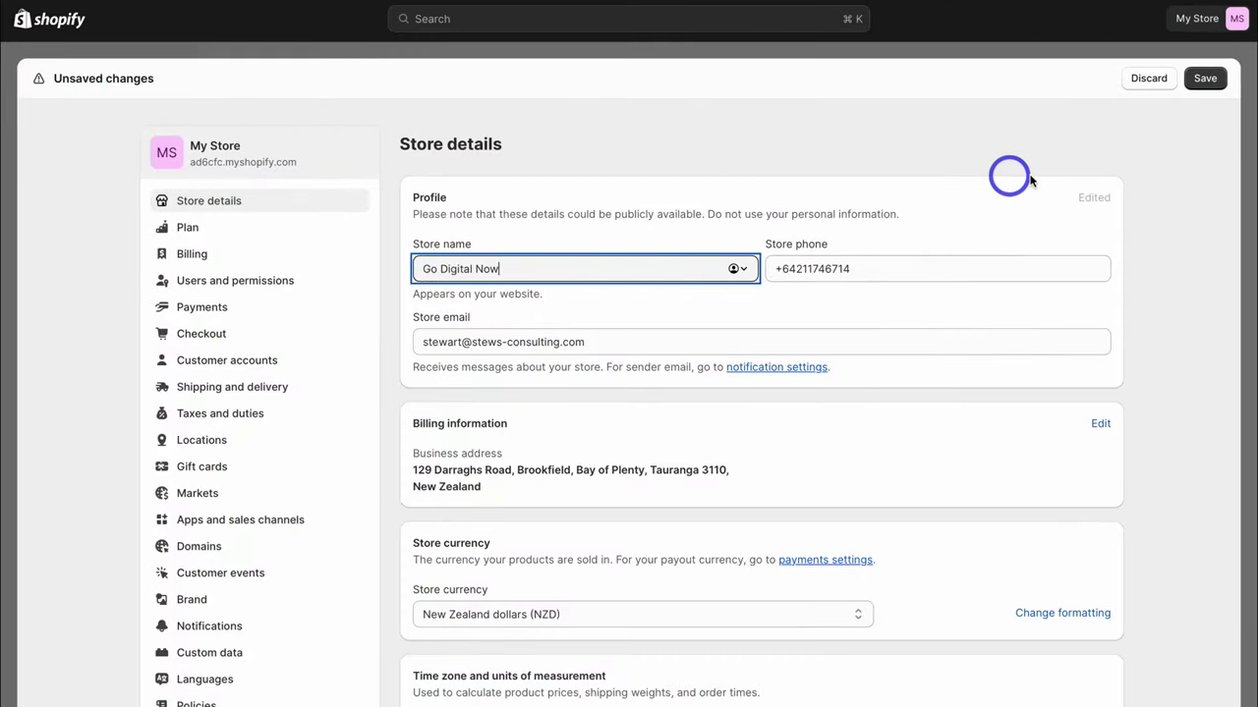
left_click(1200, 80)
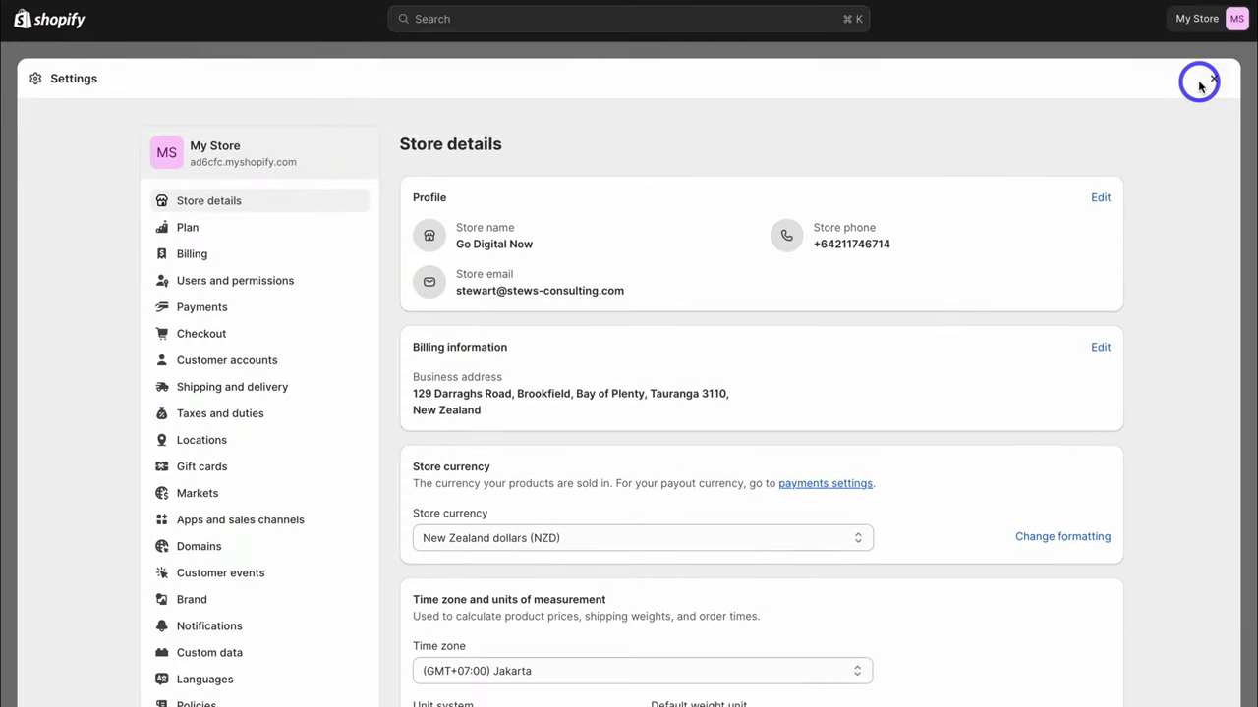
Review the store's payment settings and its shipping and delivery settings, including local delivery and local pickup
left_click(273, 311)
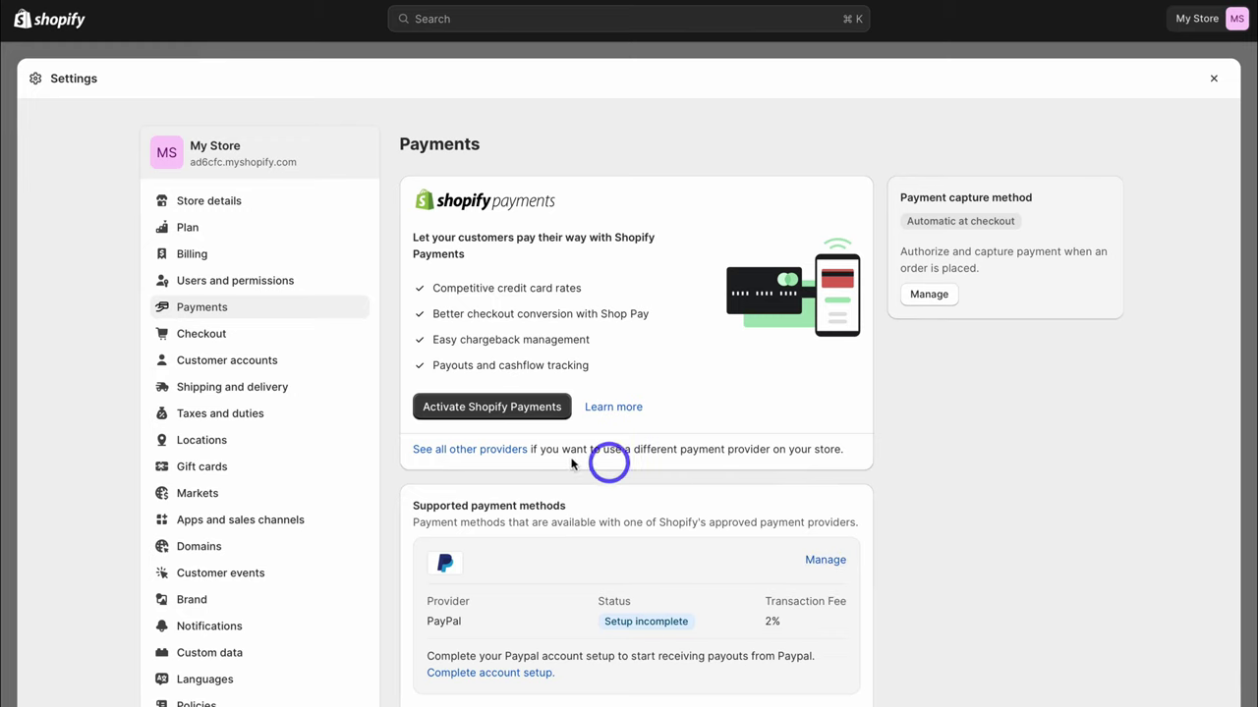
left_click(298, 396)
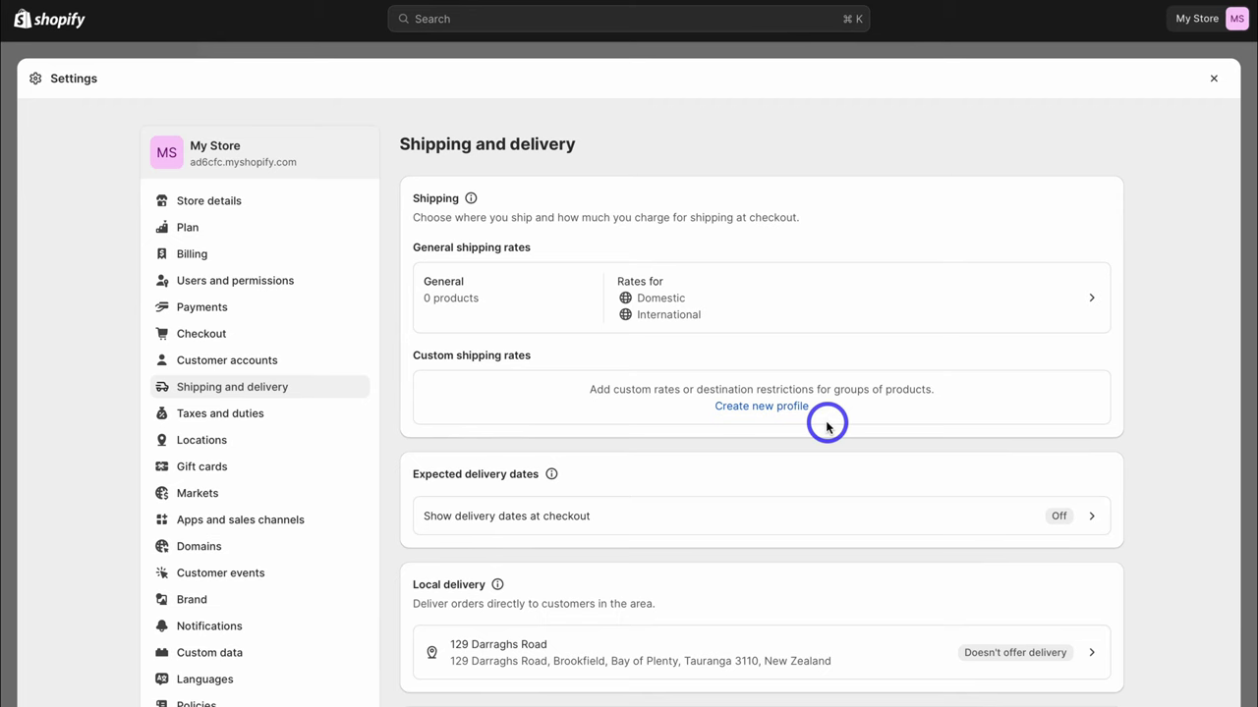
scroll(826, 427, "down", 3)
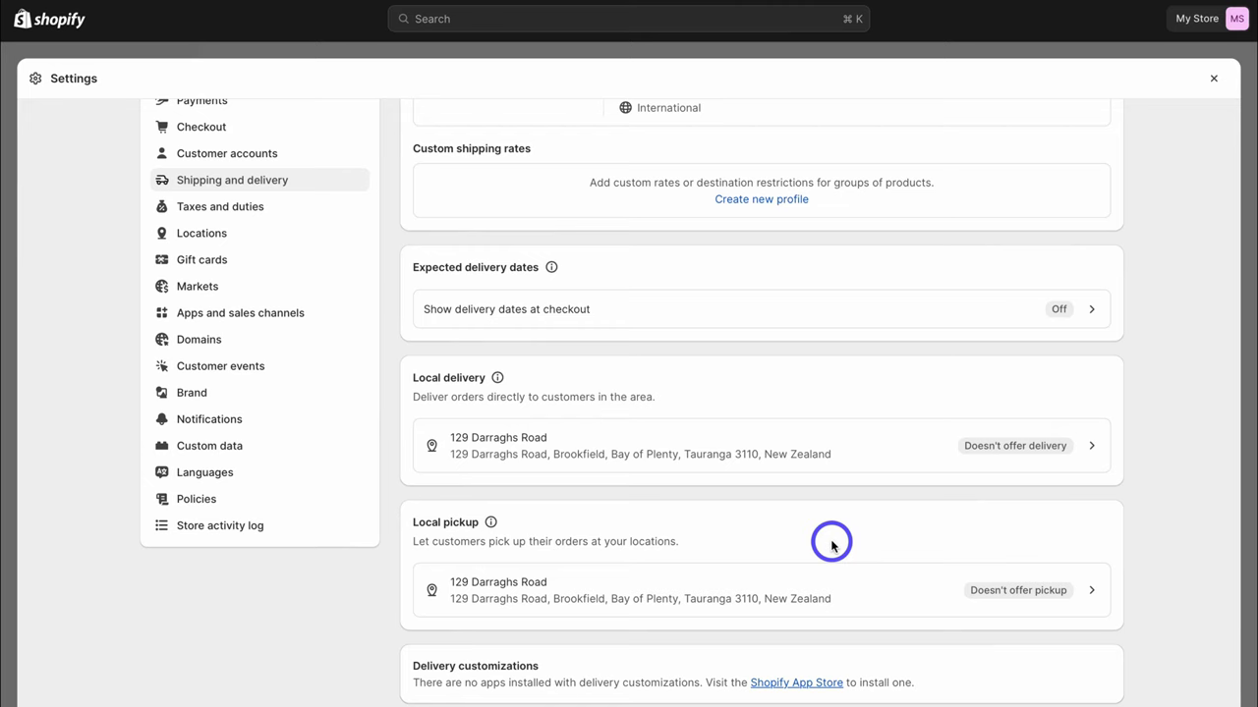
scroll(738, 520, "down", 2)
scroll(738, 520, "up", 5)
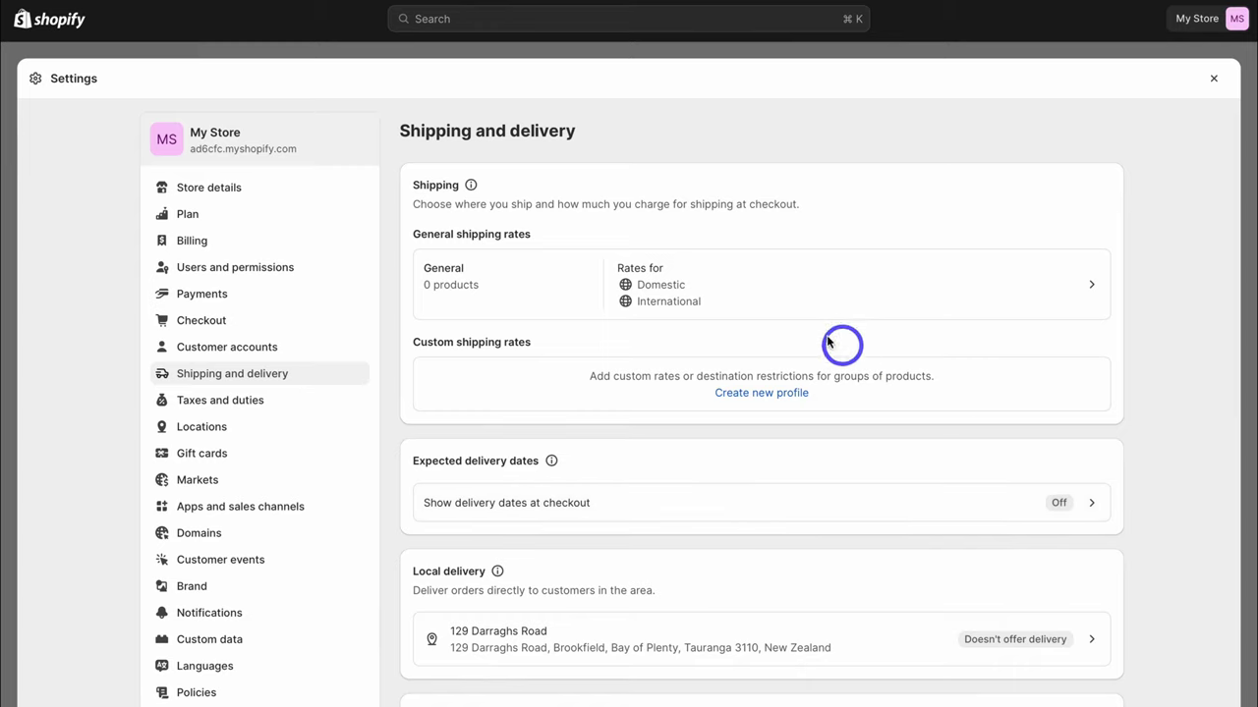
Examine the domestic and international rates in the general shipping profile, check the store's domains, and leave the settings
left_click(797, 292)
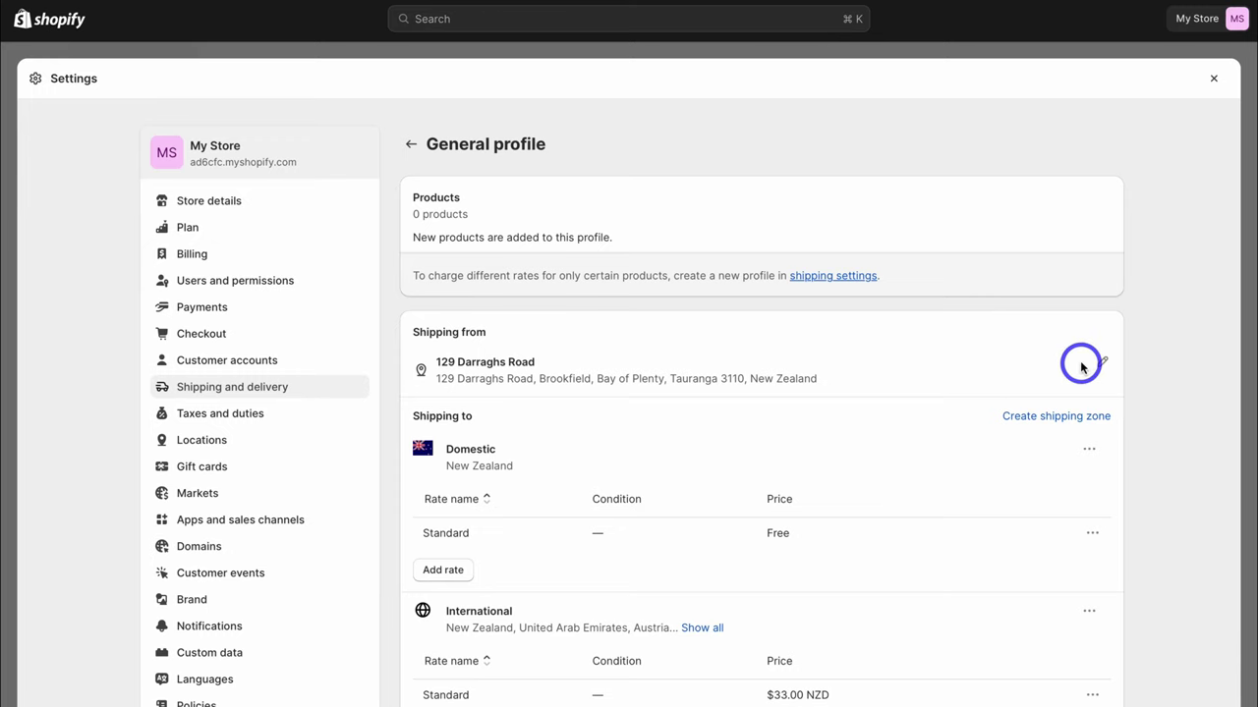
scroll(843, 586, "down", 3)
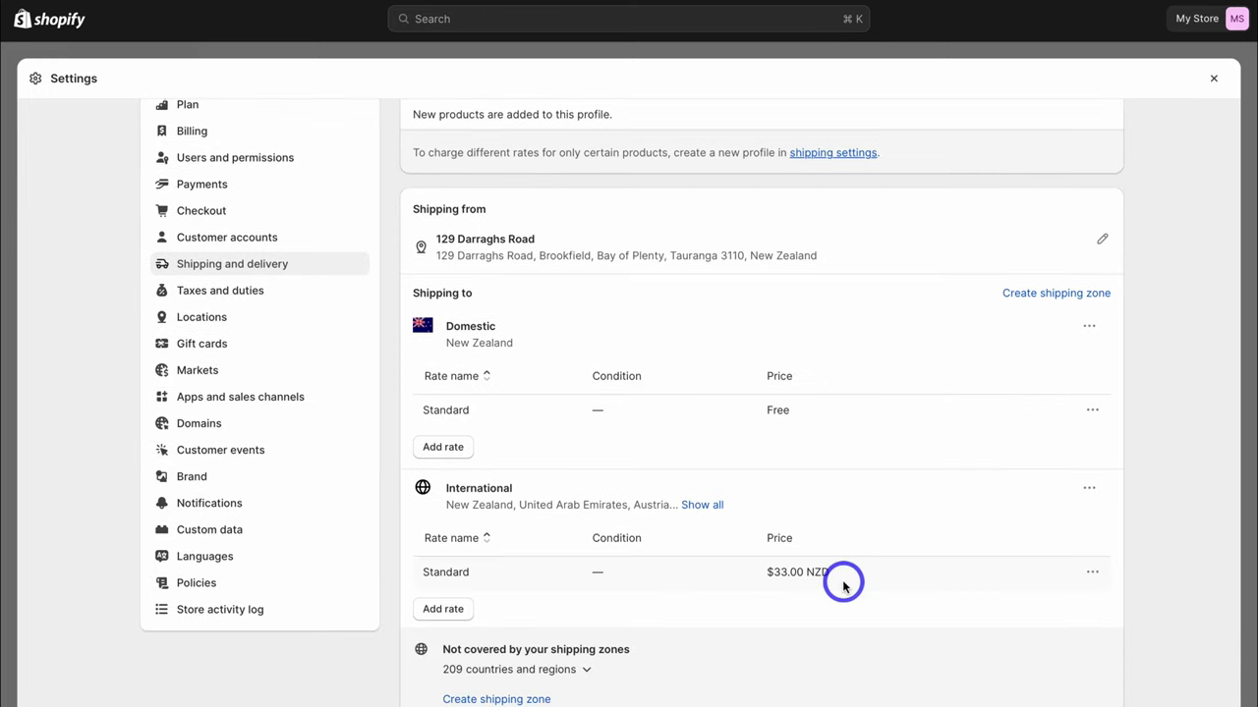
scroll(843, 586, "down", 2)
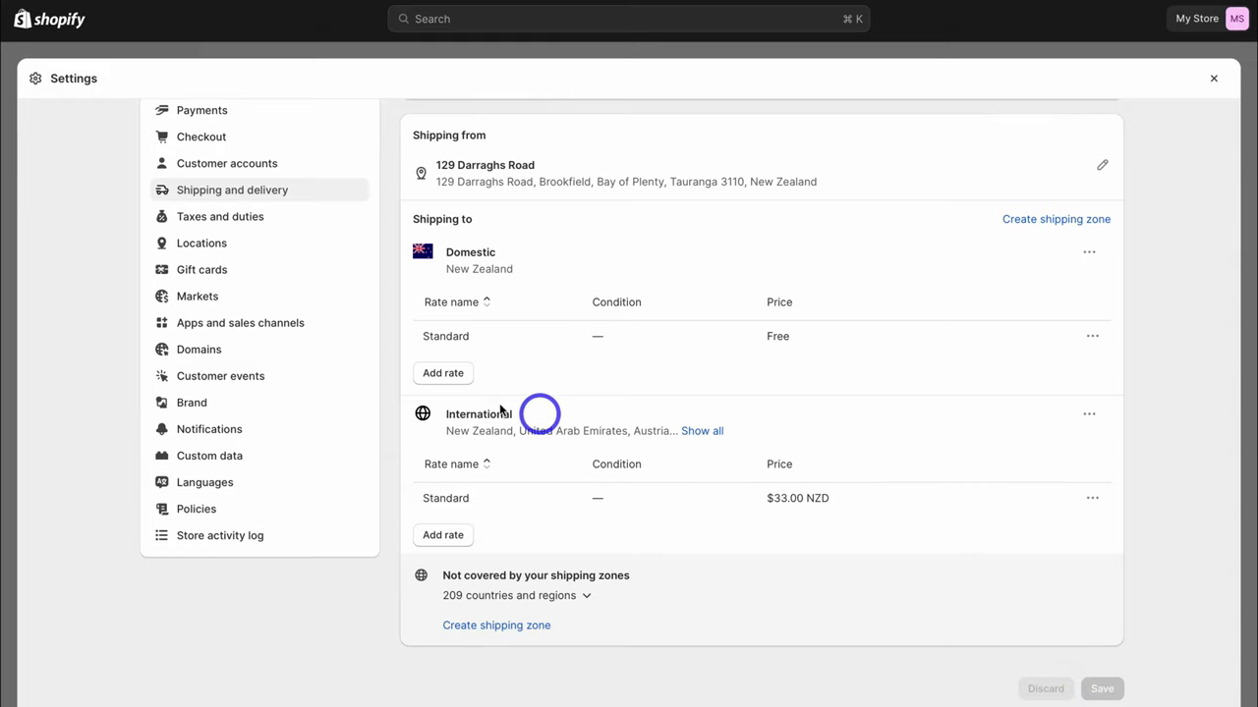
left_click(271, 350)
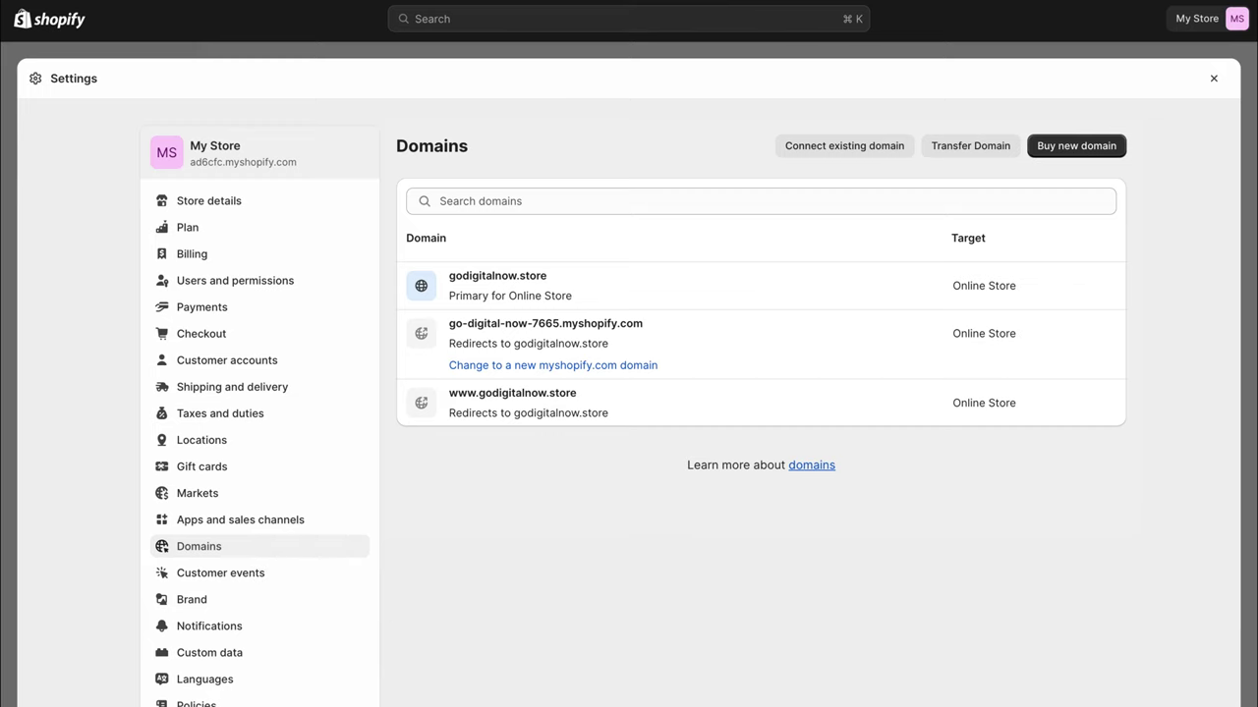
left_click(1214, 81)
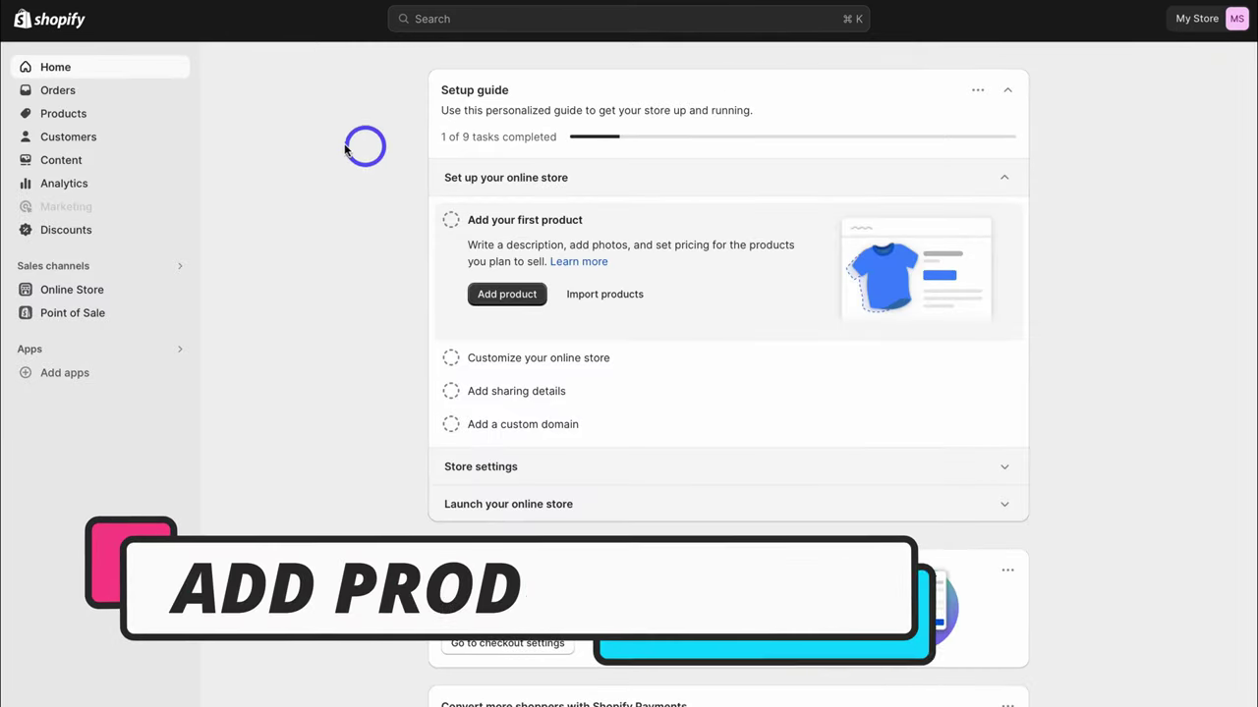
Start a new product titled "Go Digital Now - Ultimate Small Business Playbook"
left_click(131, 113)
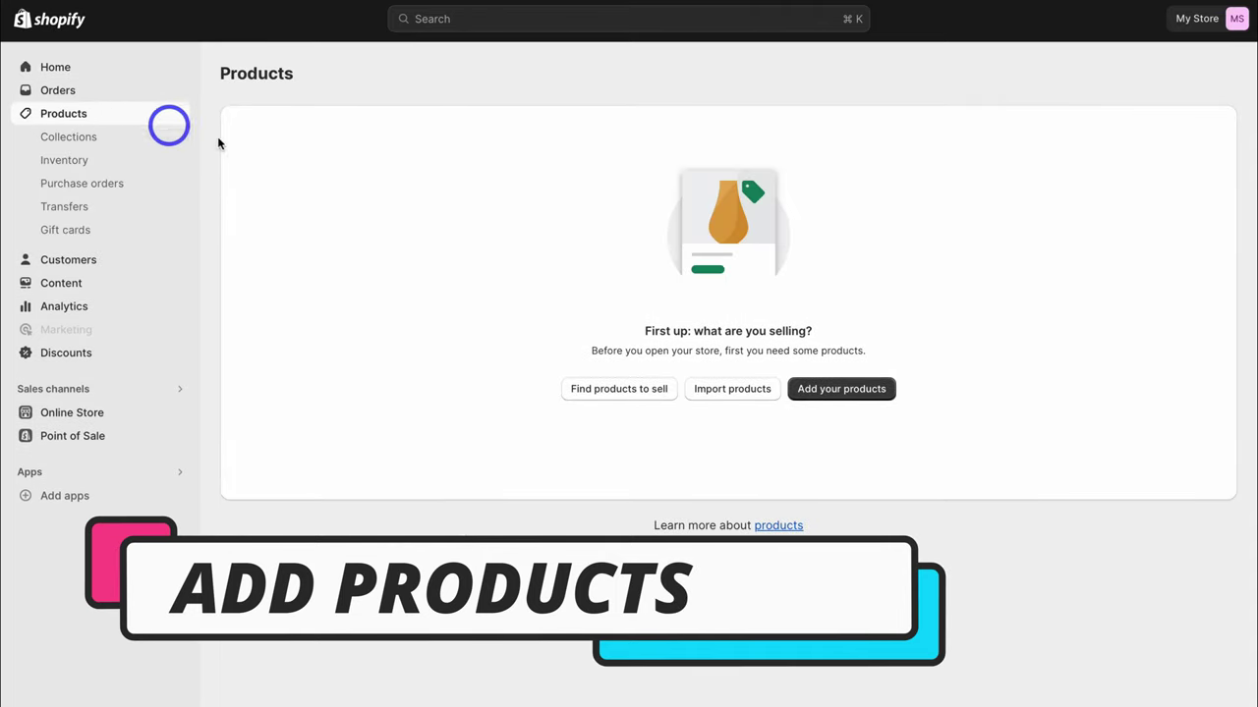
left_click(837, 393)
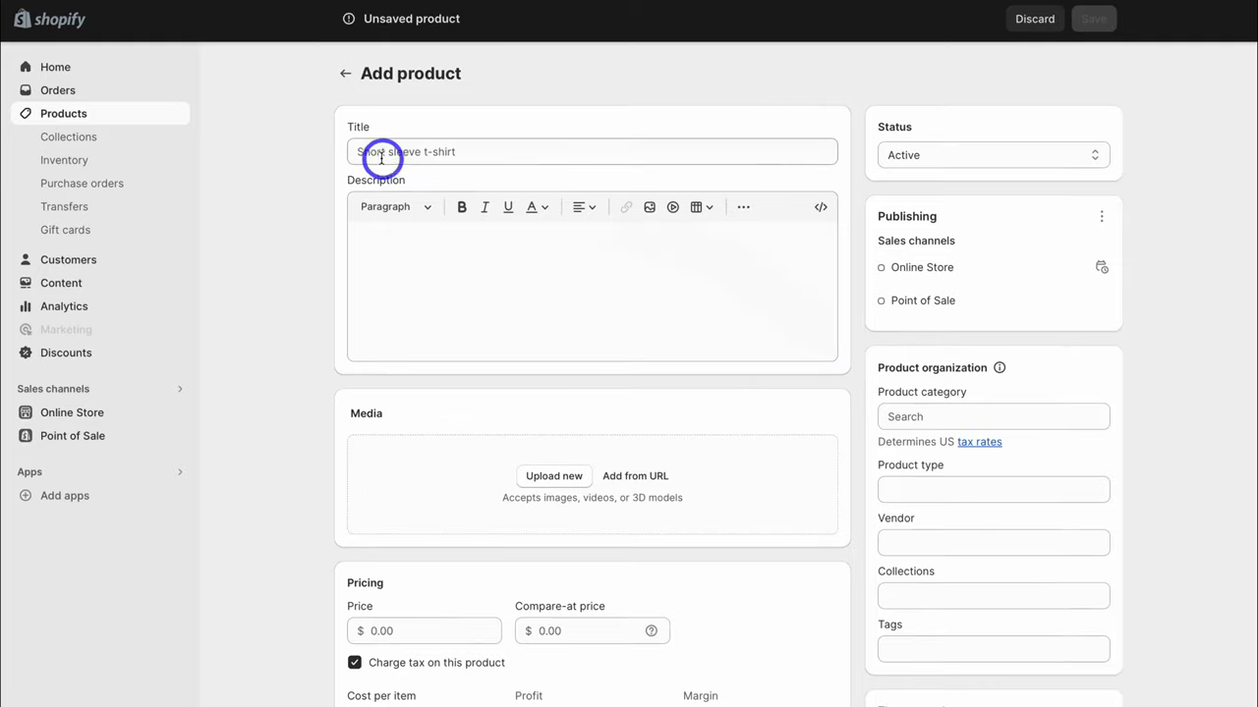
left_click(398, 153)
type("Go Digital Now - Ultimate Small Business Playbook")
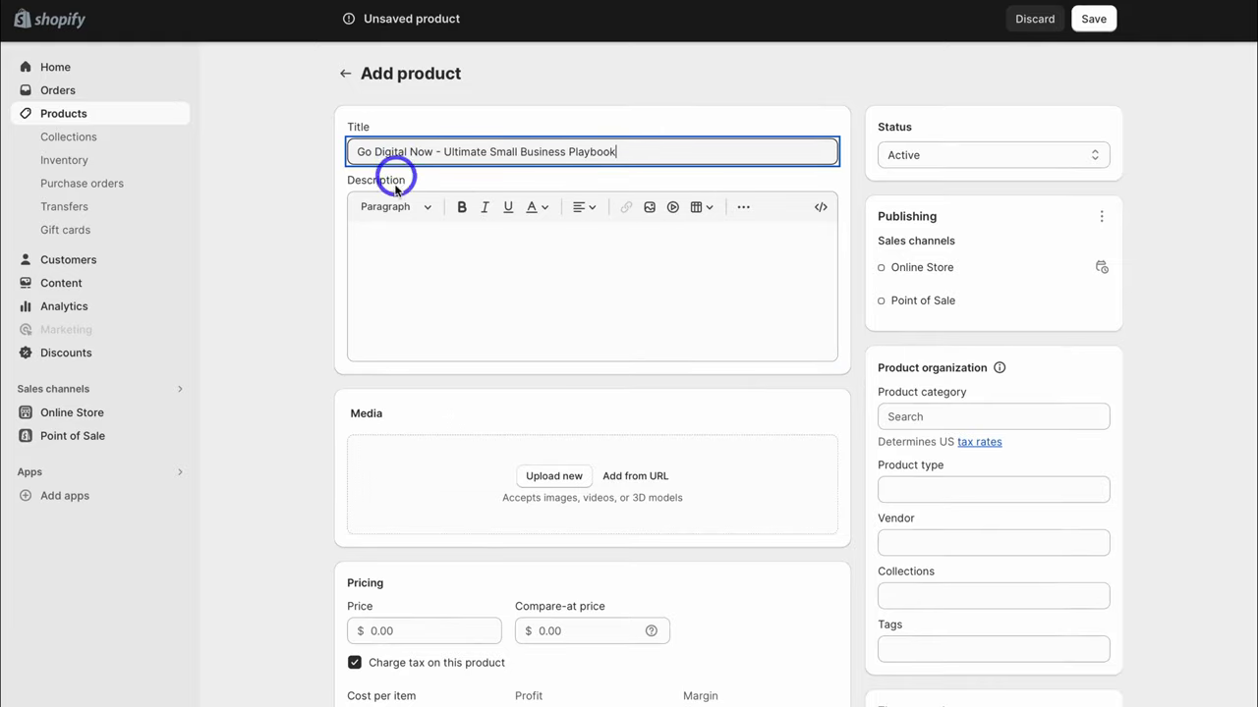
Paste the prepared book text, starting "The one book that every small business owner must own...", into the product description
left_click(384, 246)
key("ctrl+v")
scroll(439, 263, "up", 5)
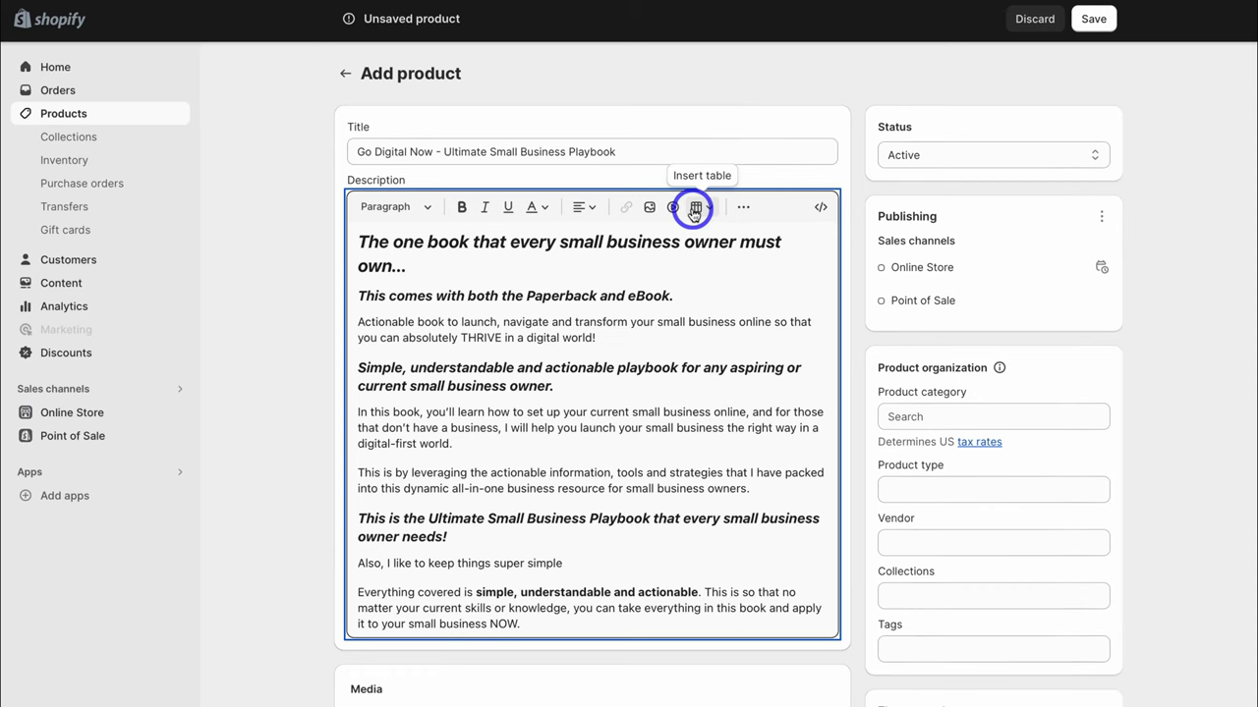
Upload five book images from the Book content folder as product media, including Go Digital Now pages.png, pages 2.png and pages 3.png
scroll(692, 208, "down", 5)
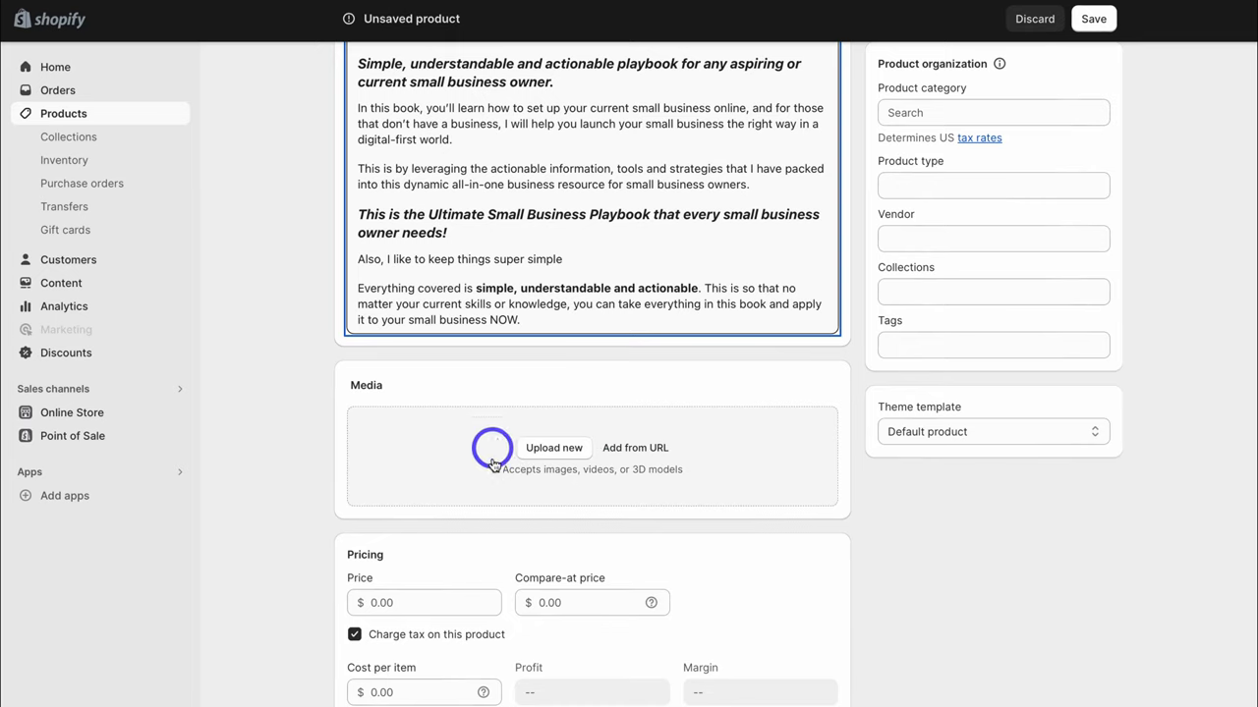
left_click(547, 453)
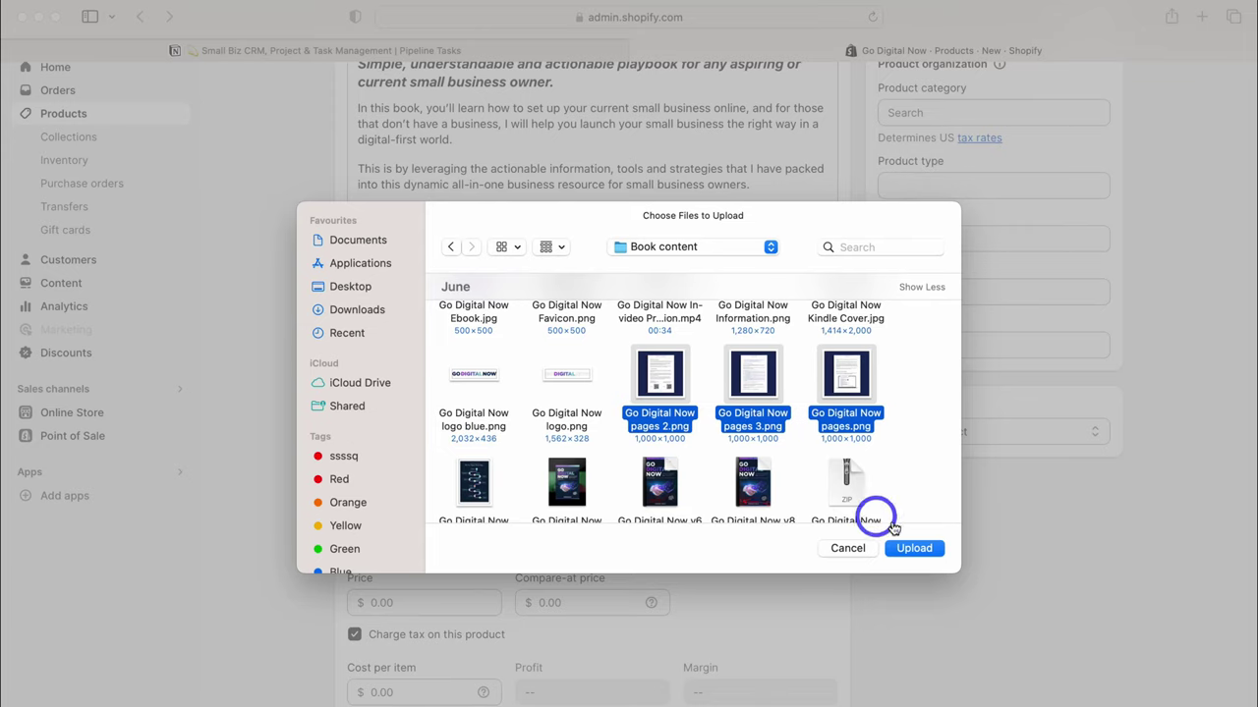
left_click(910, 550)
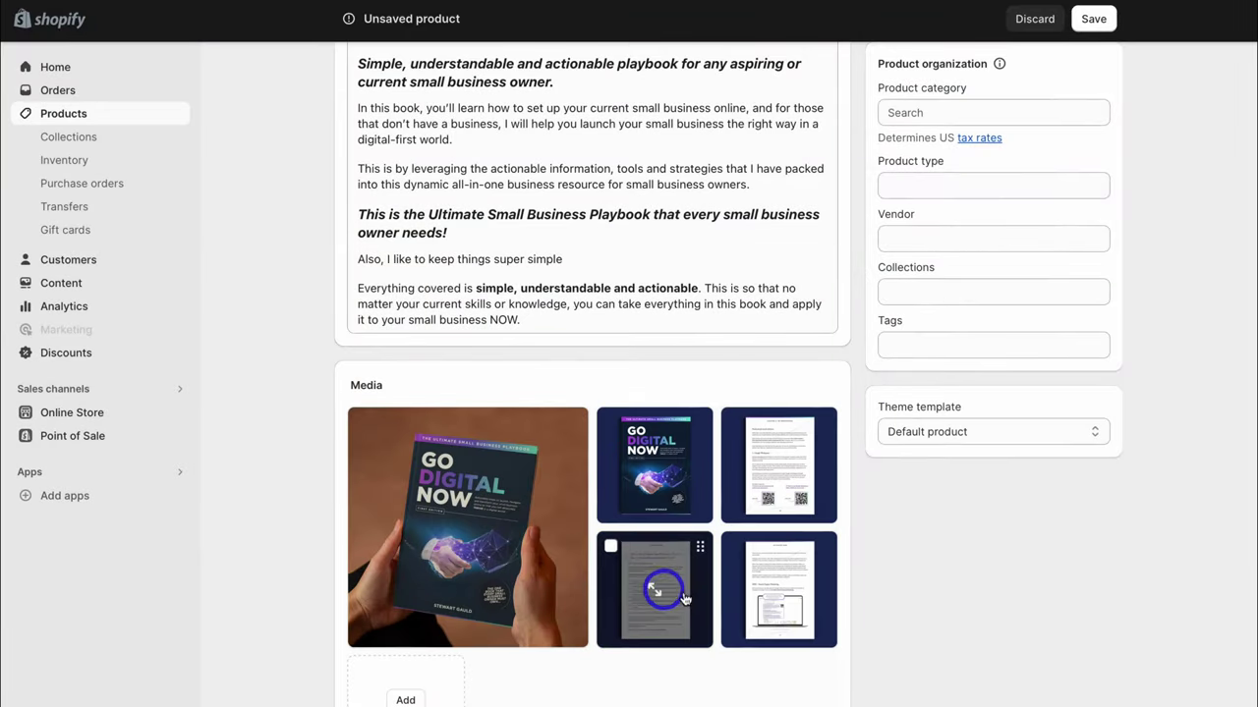
Set the product's price to $27 and compare-at price to $37, and turn off charging tax on it
scroll(881, 569, "down", 6)
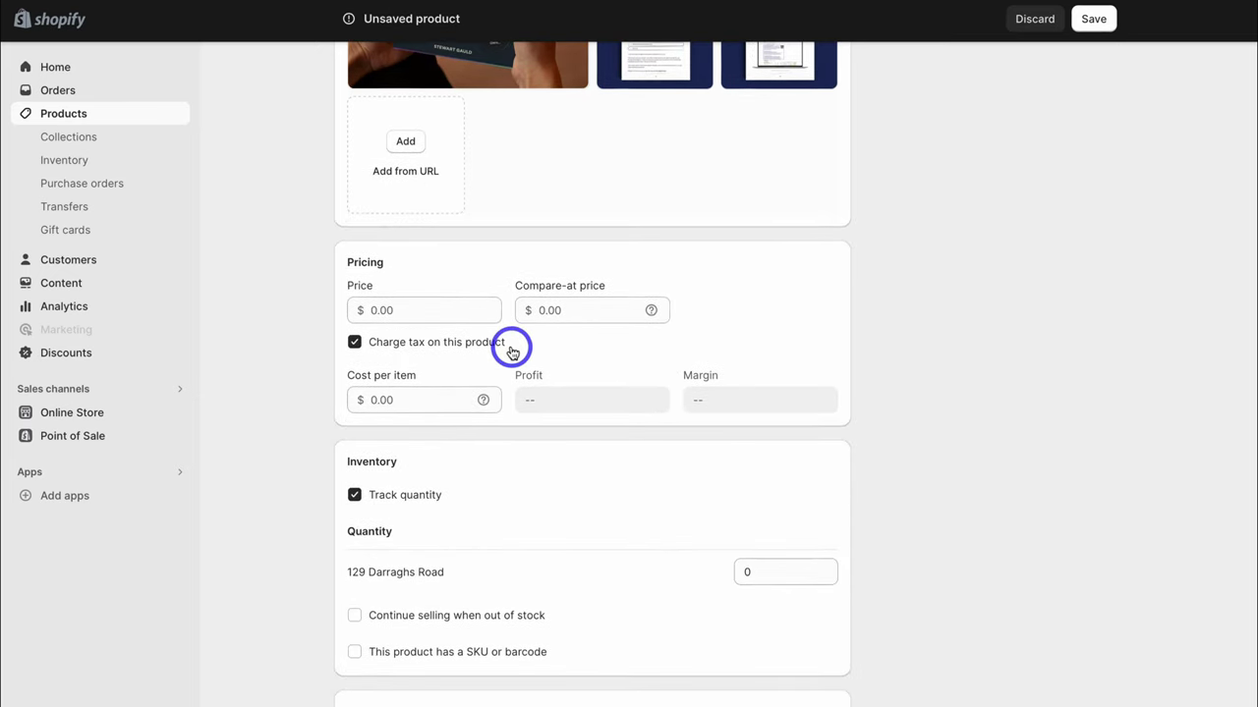
left_click(442, 310)
type("27")
left_click(550, 310)
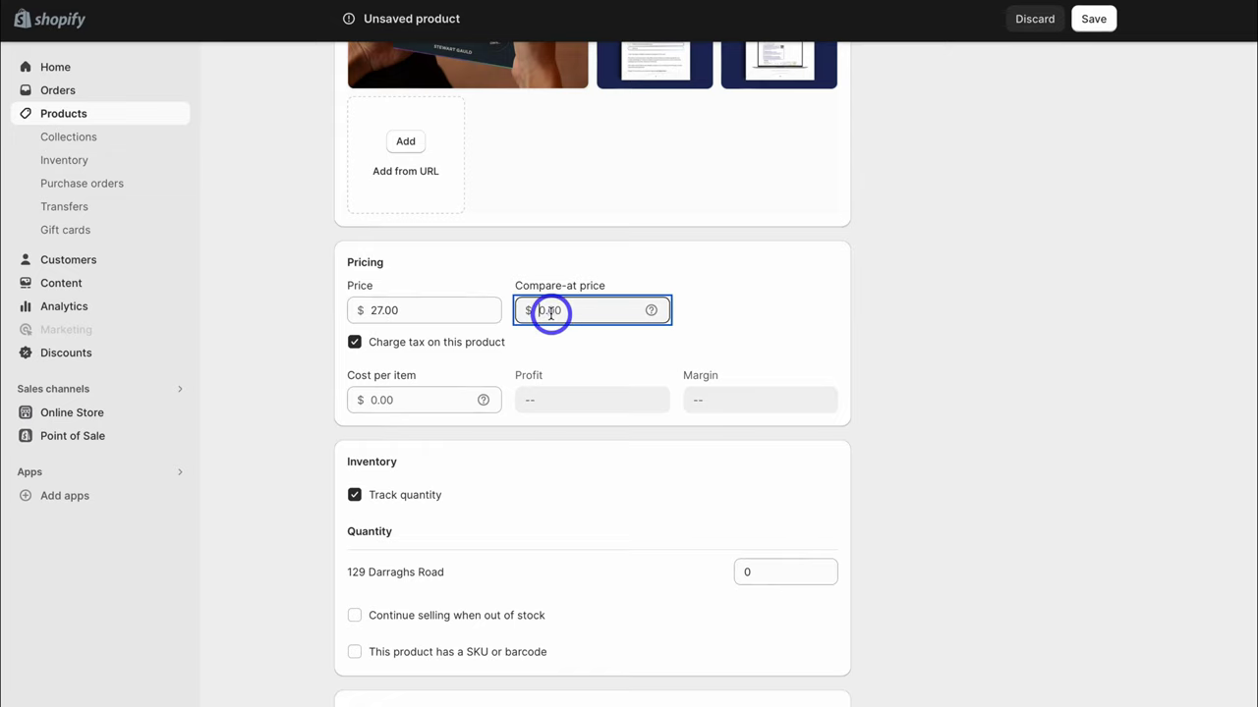
type("37")
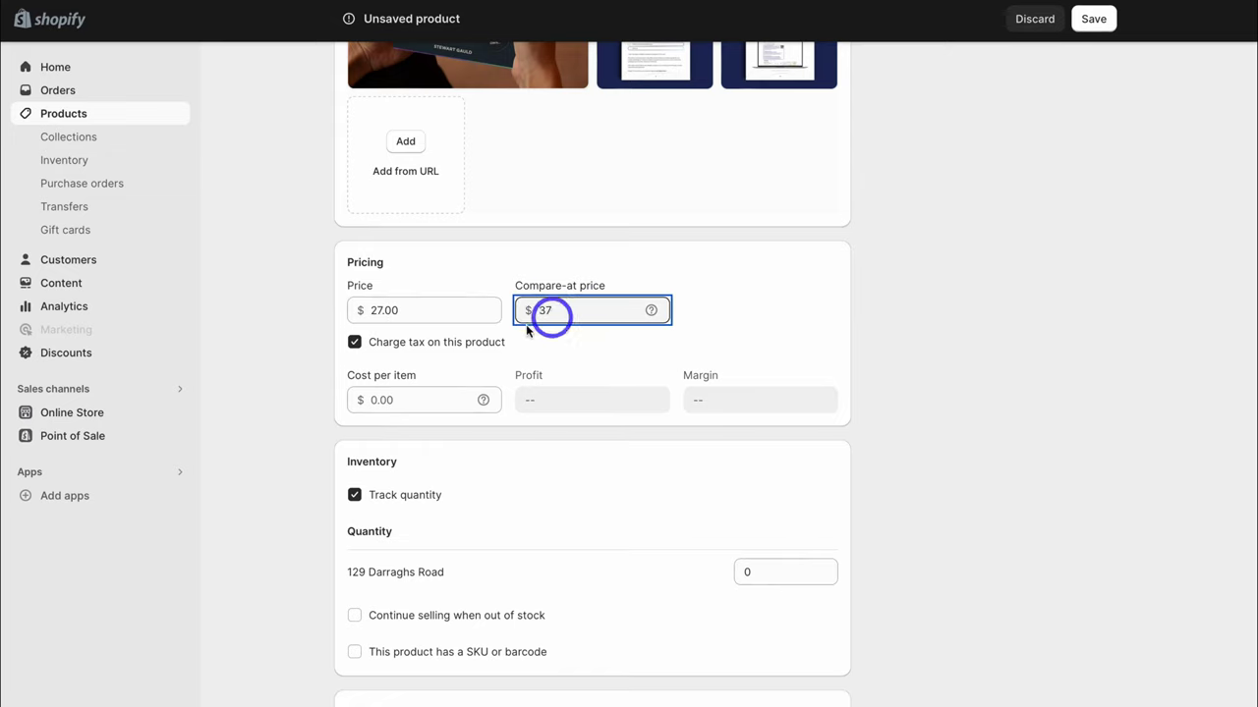
left_click(353, 344)
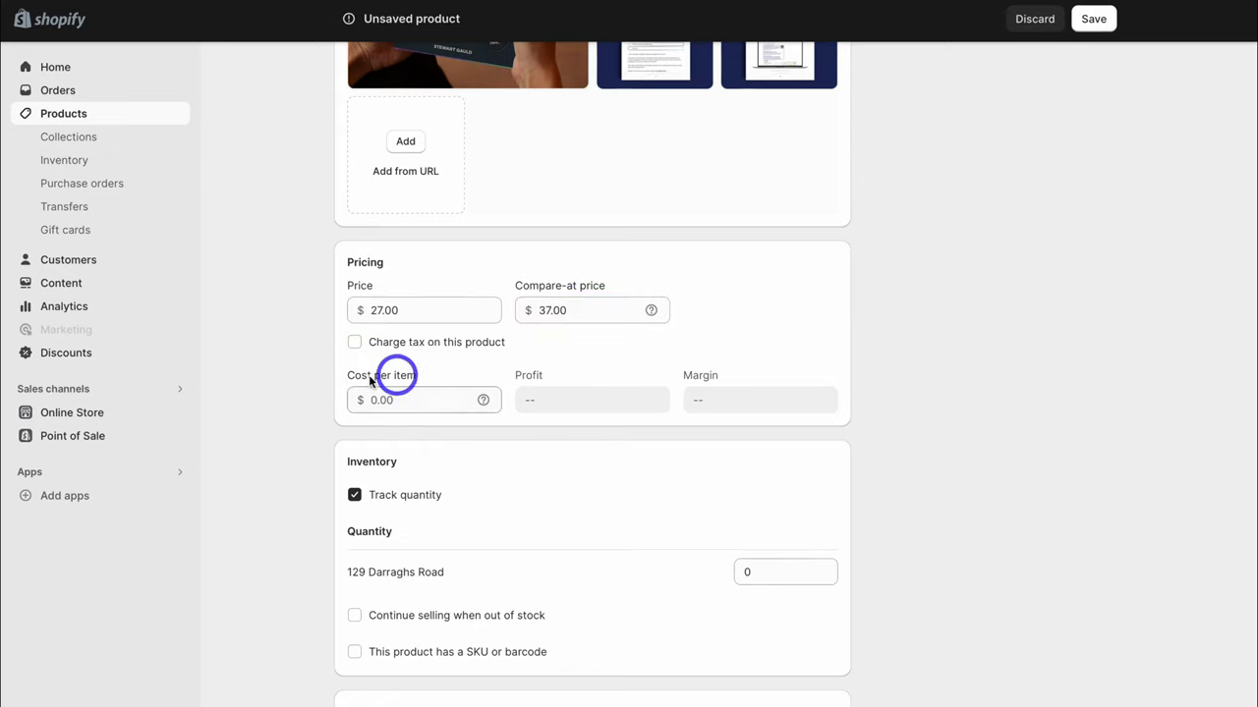
Set the product's inventory quantity to 51 and its shipping weight to 0.3 kg
scroll(463, 417, "down", 3)
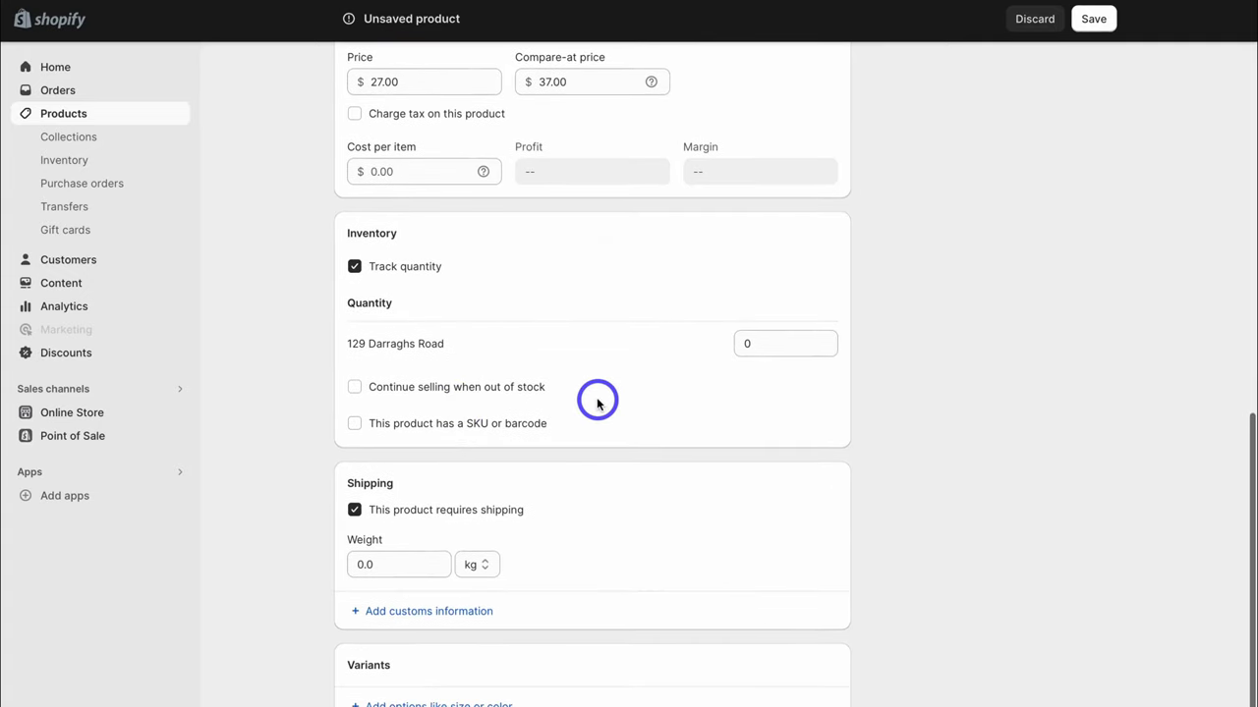
left_click(758, 343)
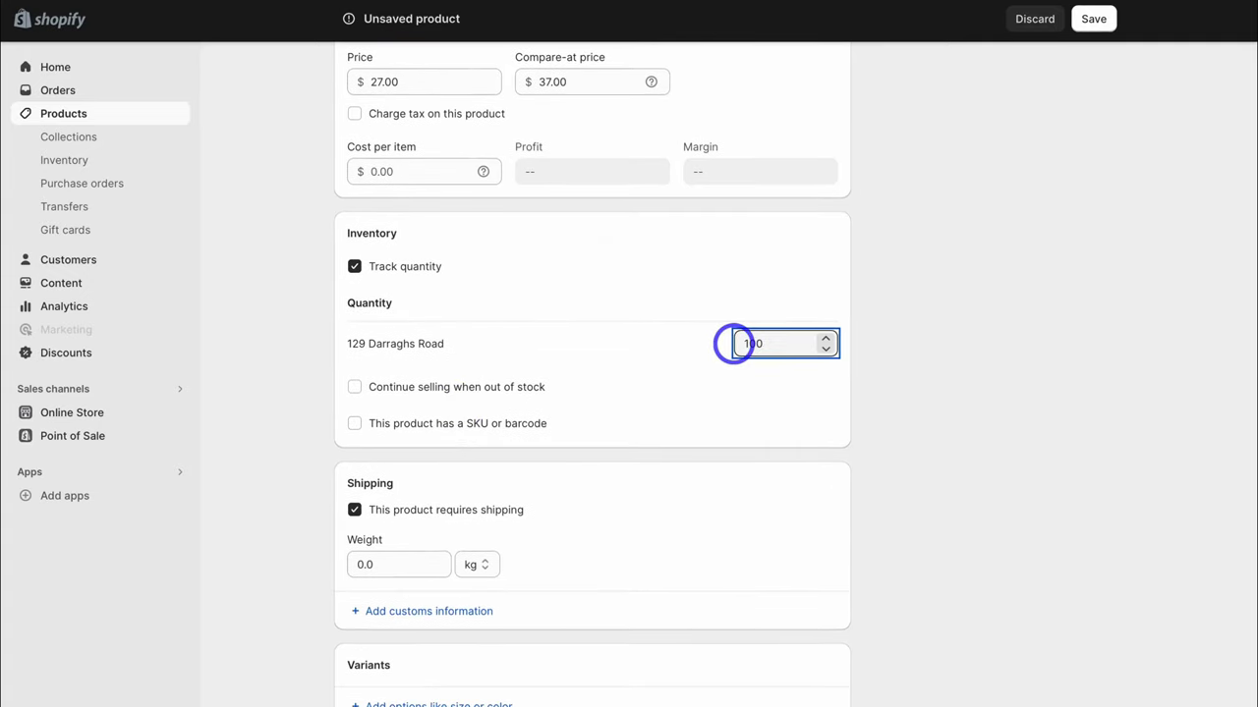
scroll(733, 344, "down", 2)
type("51")
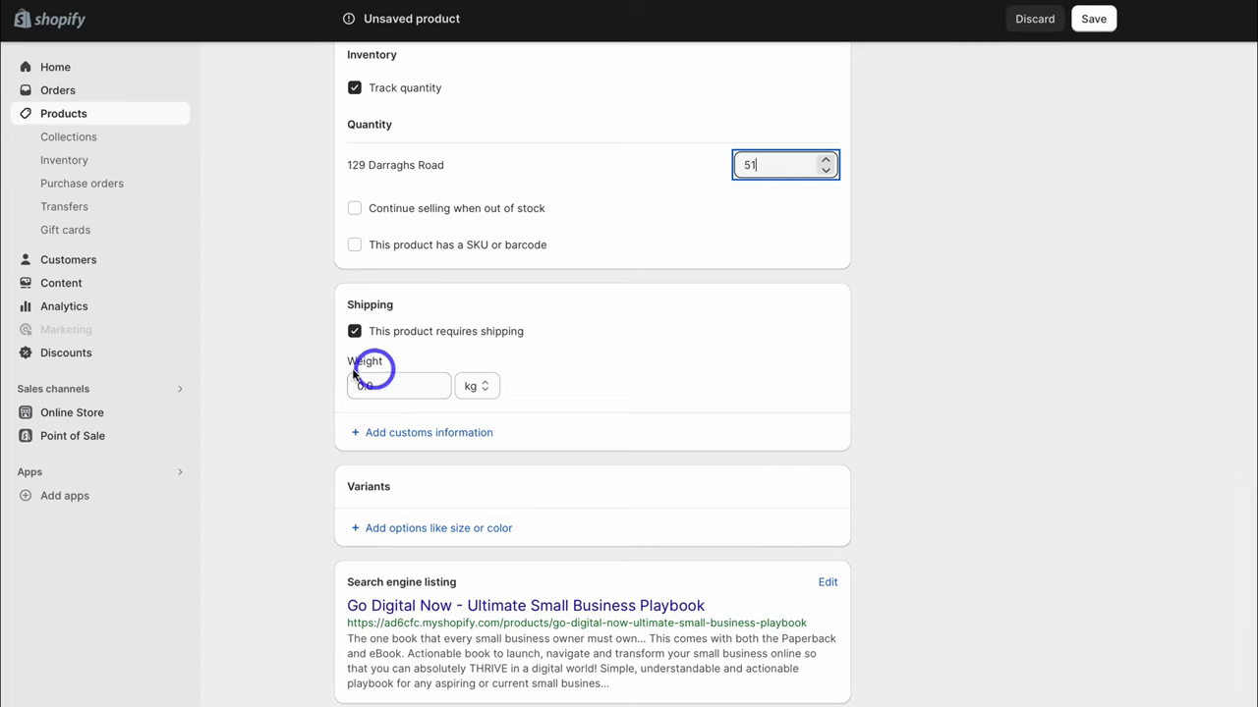
left_click(406, 393)
type("0.3")
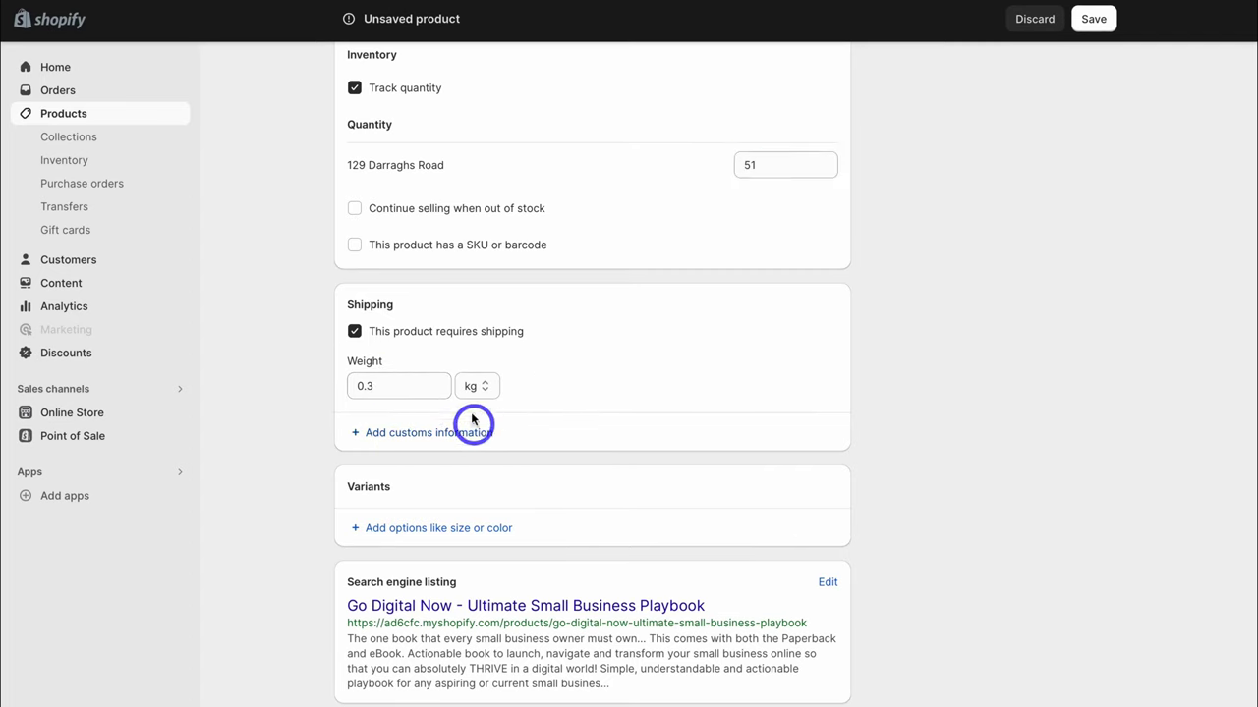
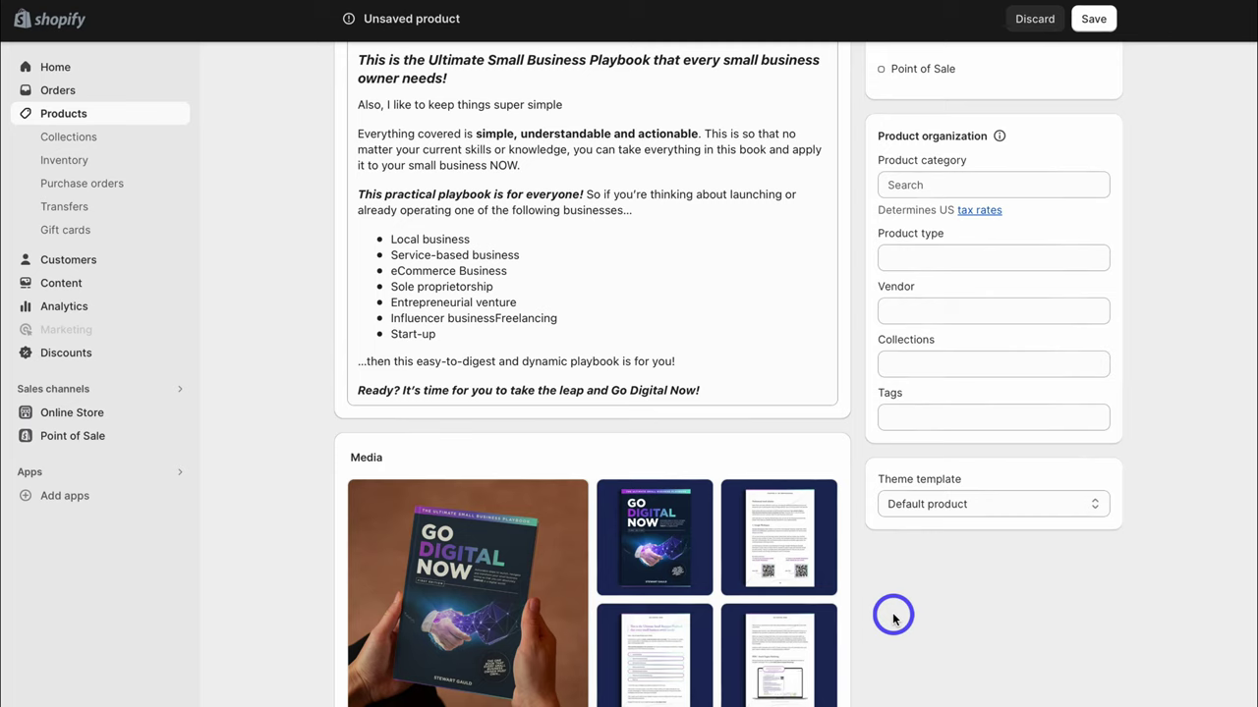
Set the product's type to Book and its vendor to Go Digital Now
left_click(913, 256)
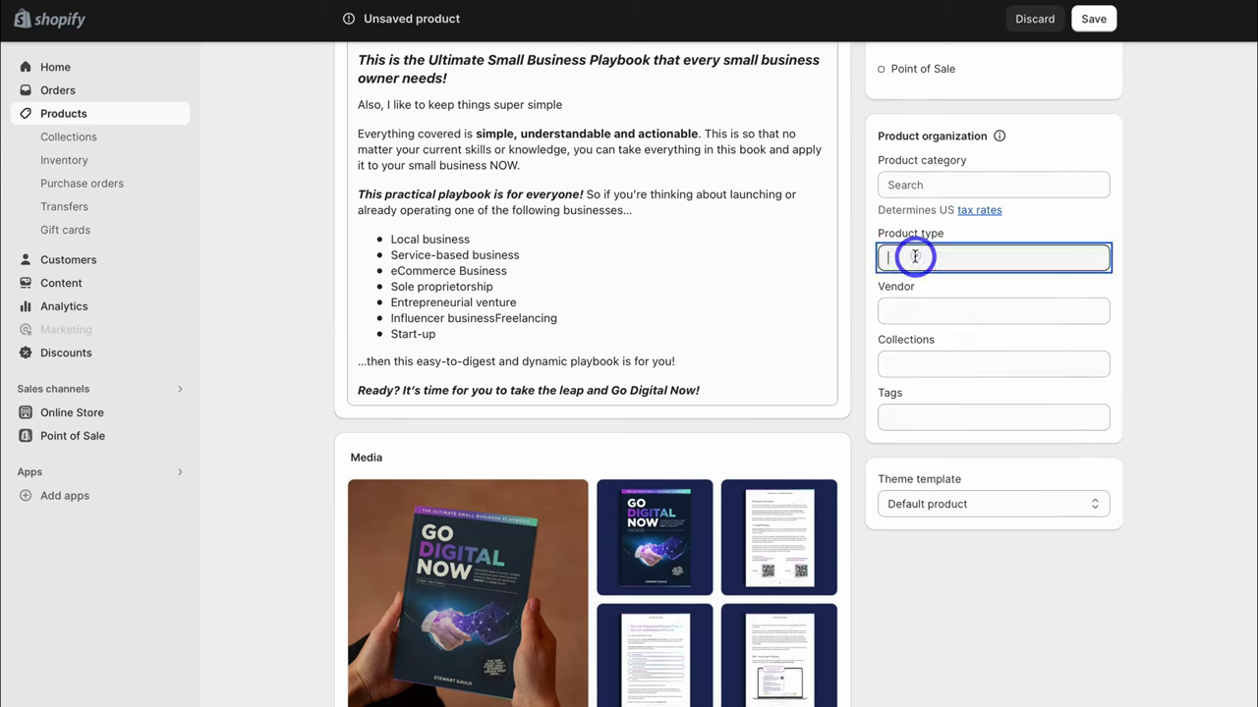
left_click(918, 309)
type("Go Digital Now")
left_click(934, 351)
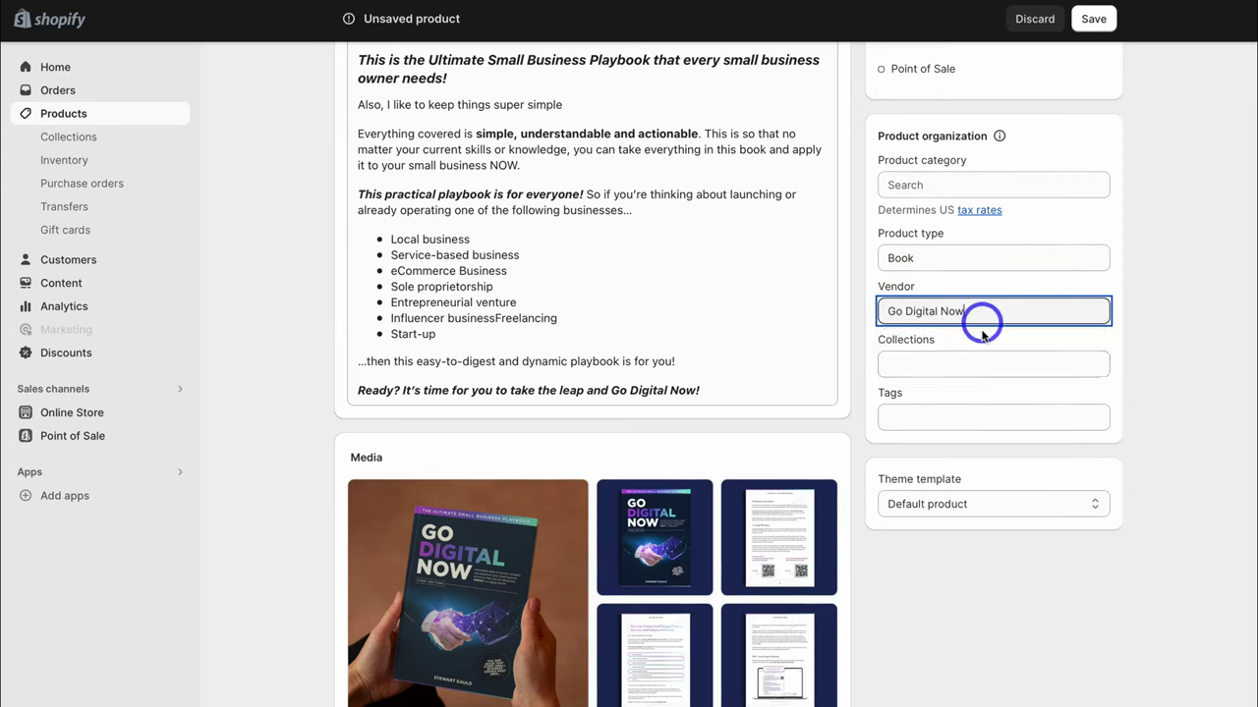
Tag the product with Book and Small Business Resource, and save the product
left_click(925, 416)
type("Small Business Resource")
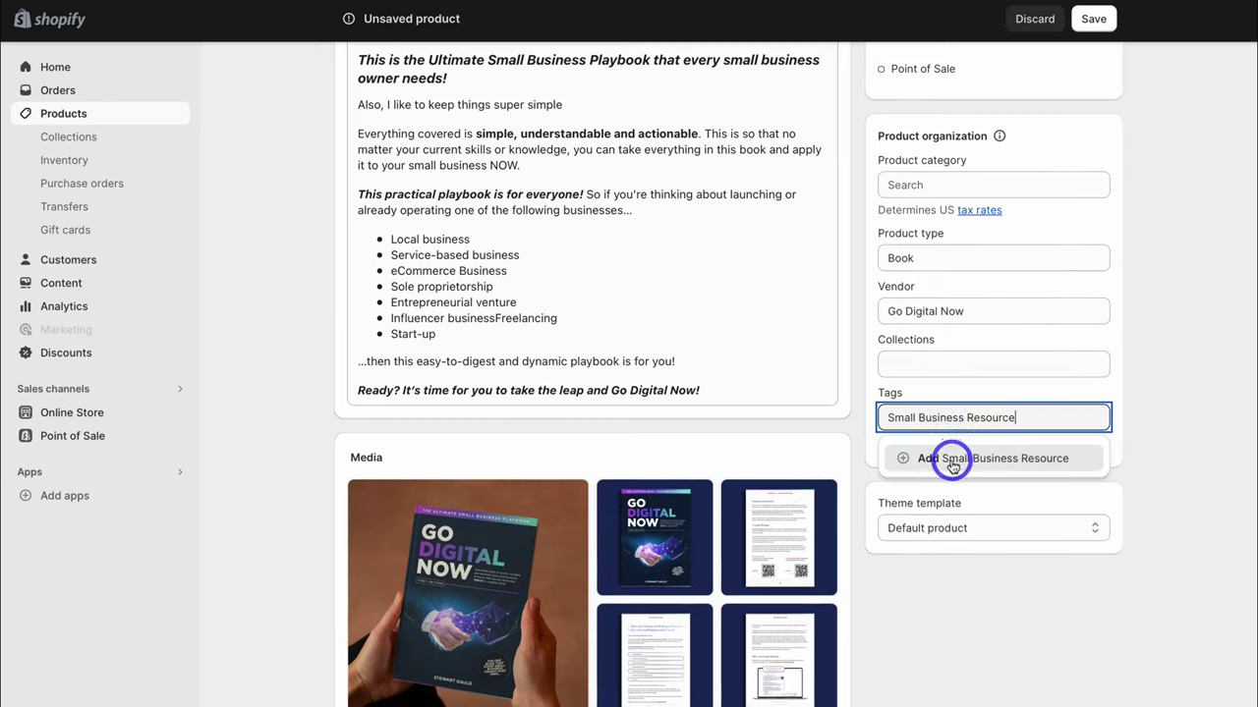
left_click(1007, 463)
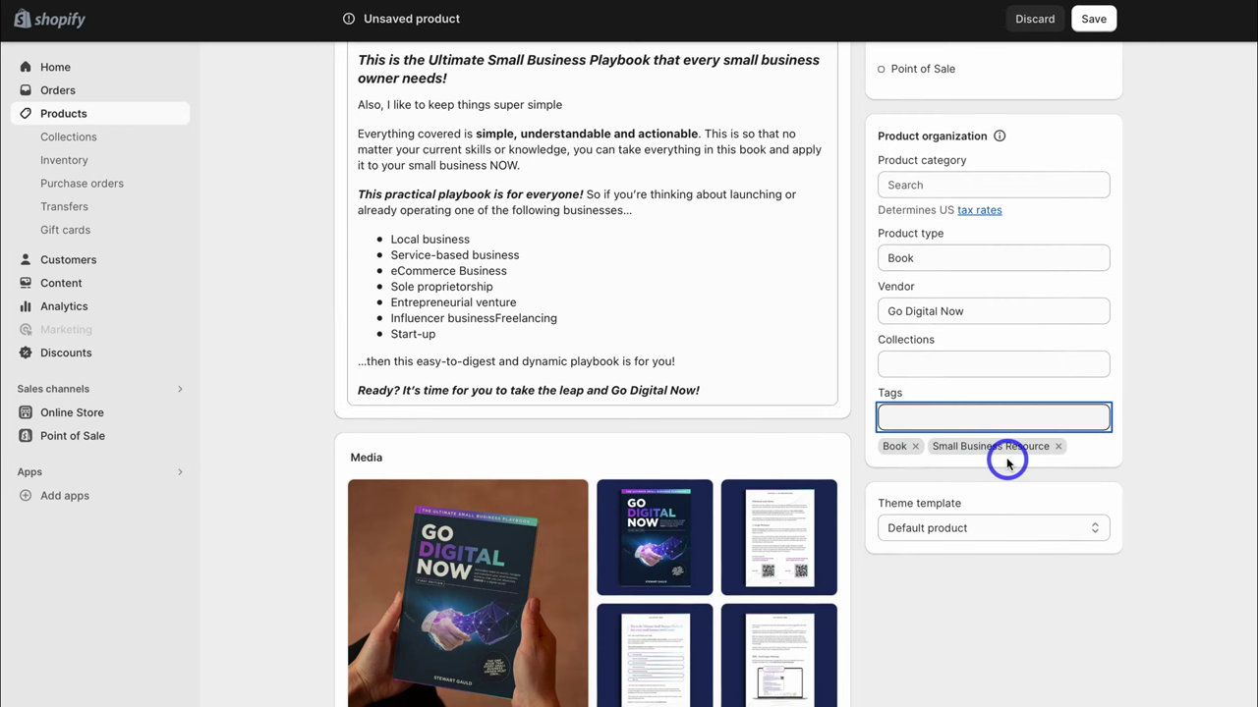
scroll(1007, 464, "up", 3)
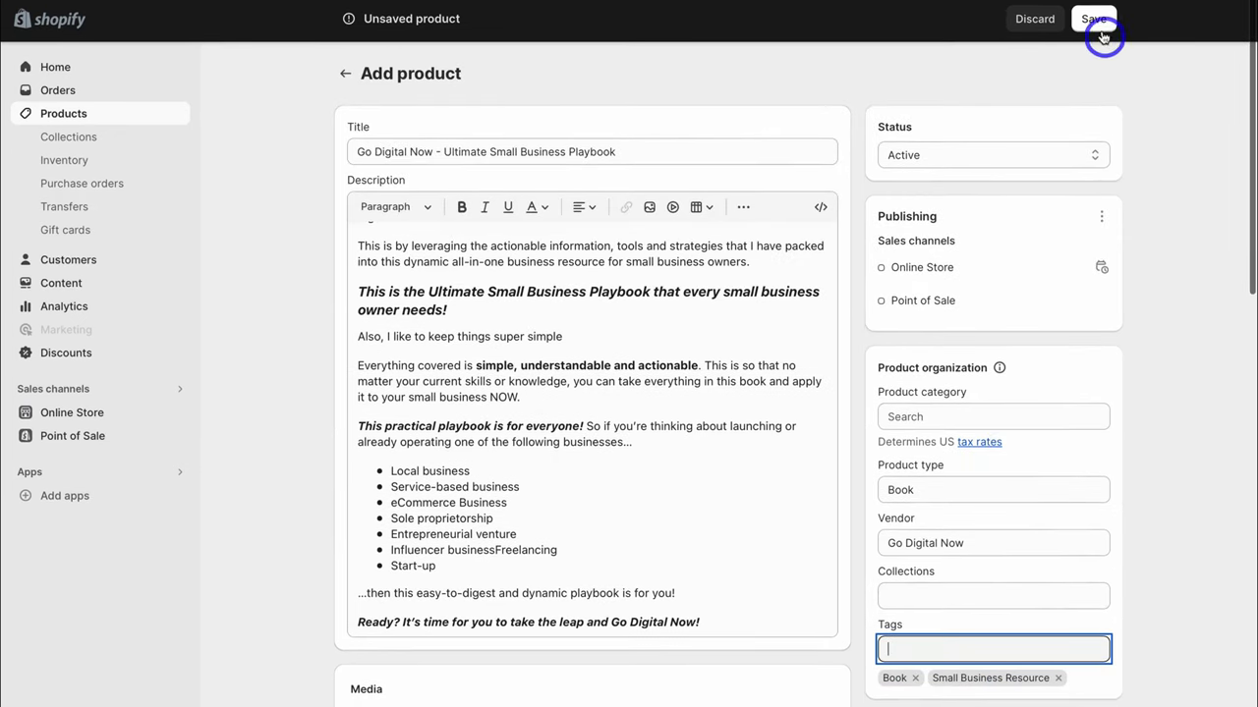
left_click(1102, 35)
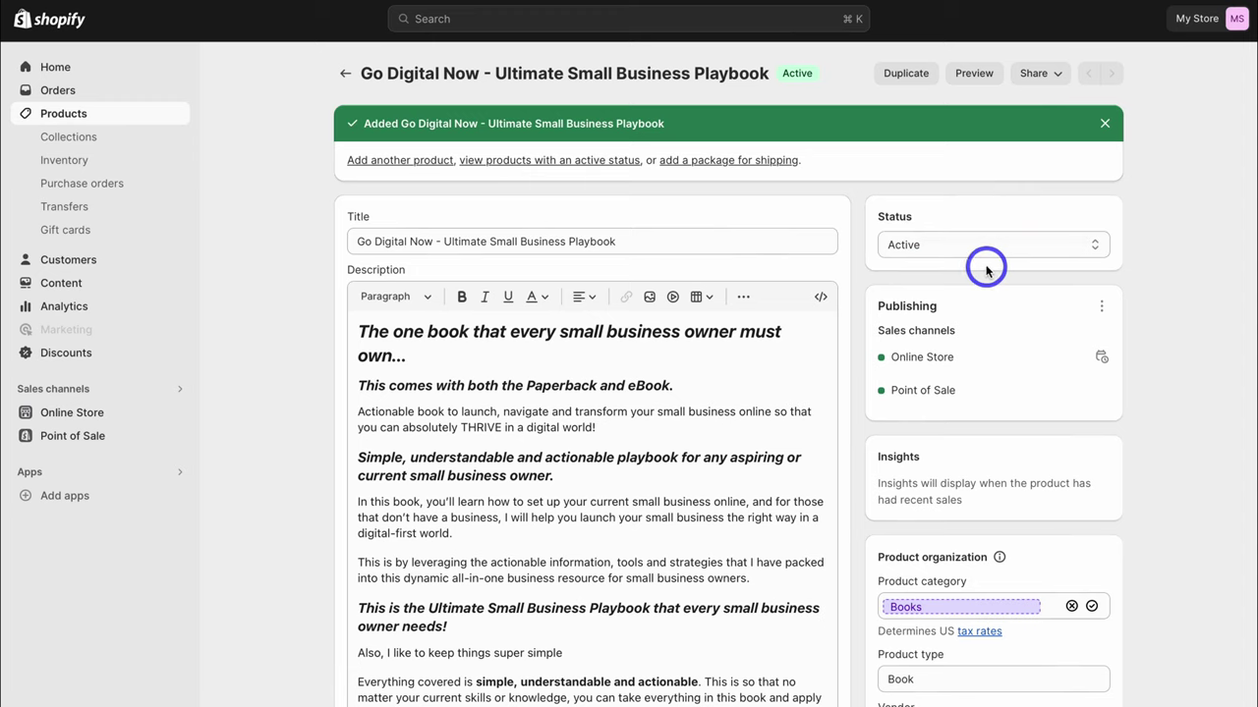
Check the status options available for the saved product and return to the product list
left_click(943, 247)
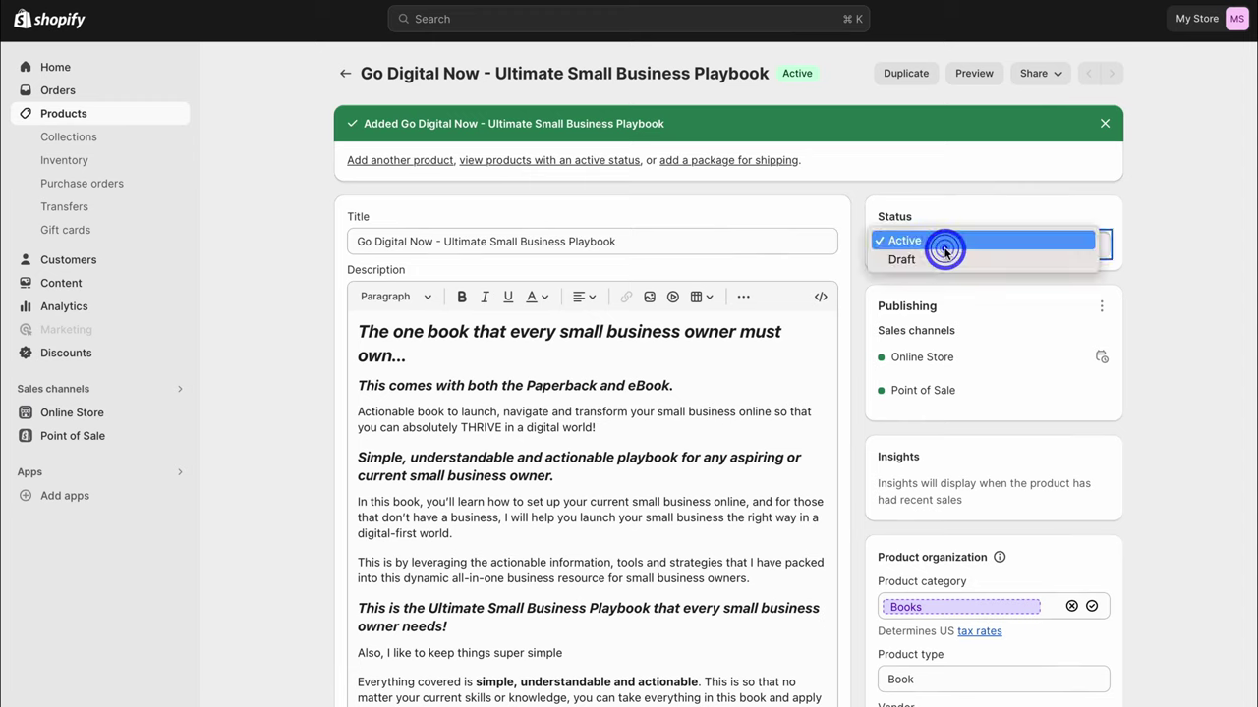
left_click(1140, 275)
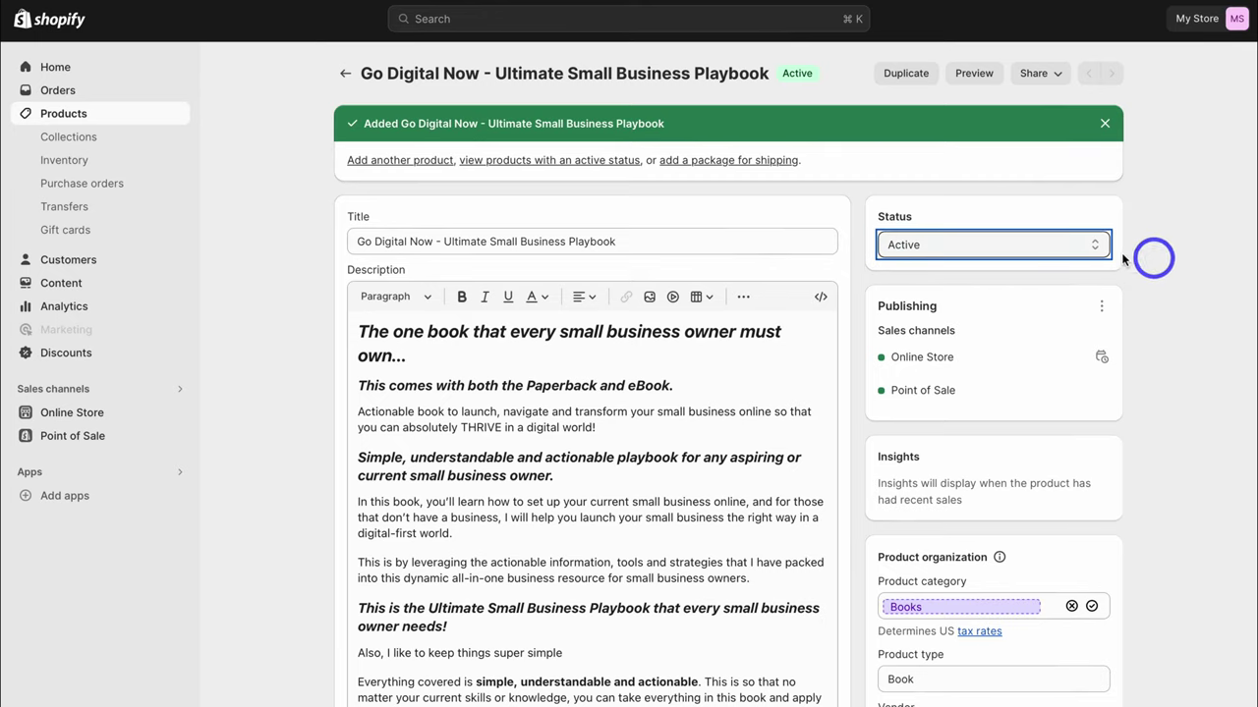
left_click(345, 73)
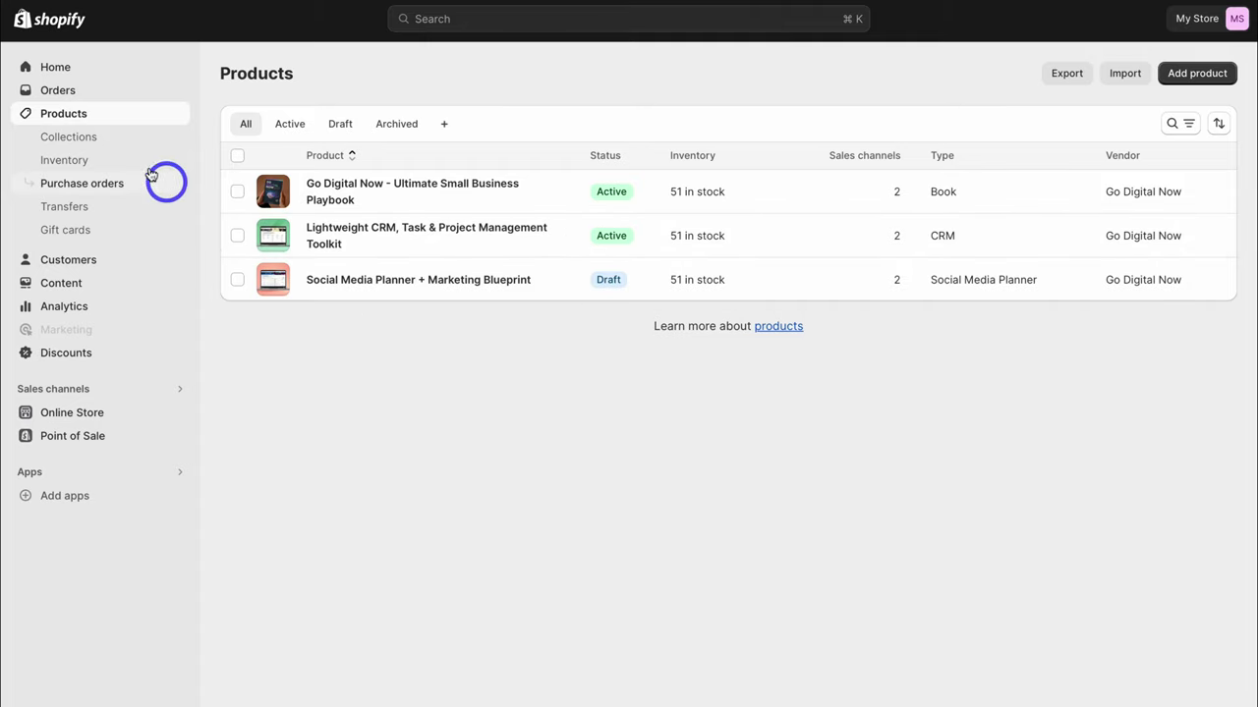
Start a new product collection titled "Small Business Tools"
left_click(89, 143)
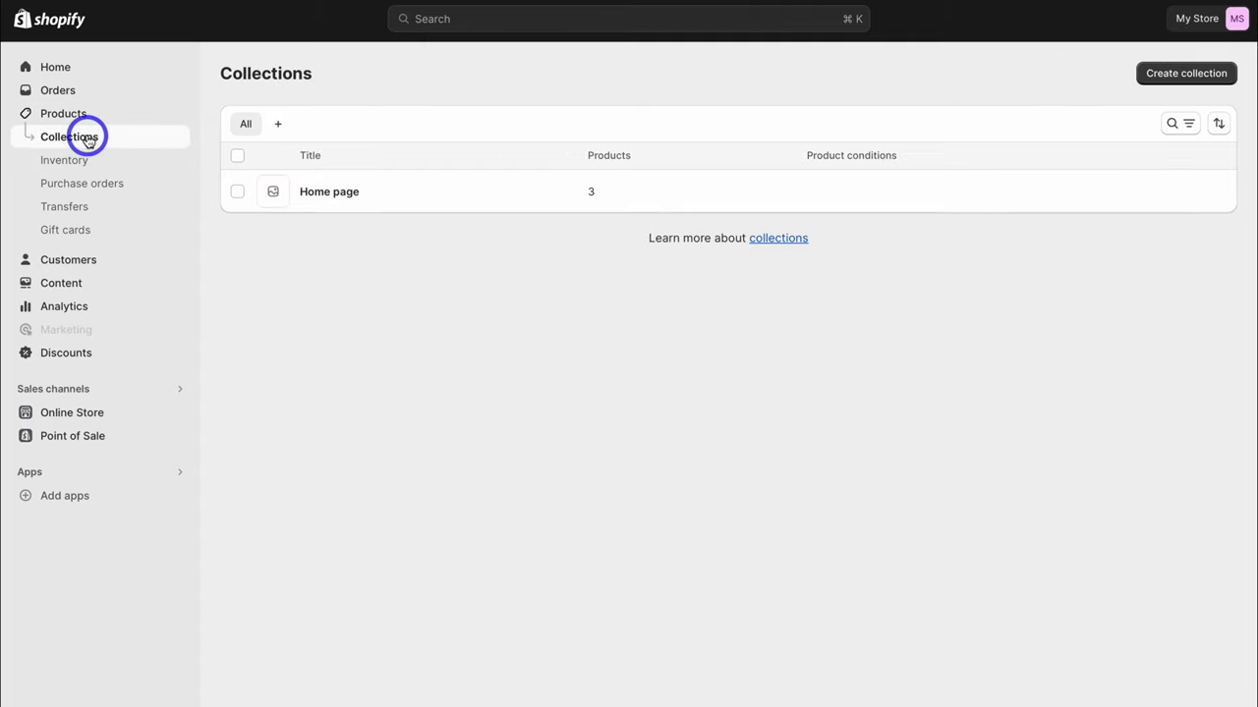
left_click(1161, 76)
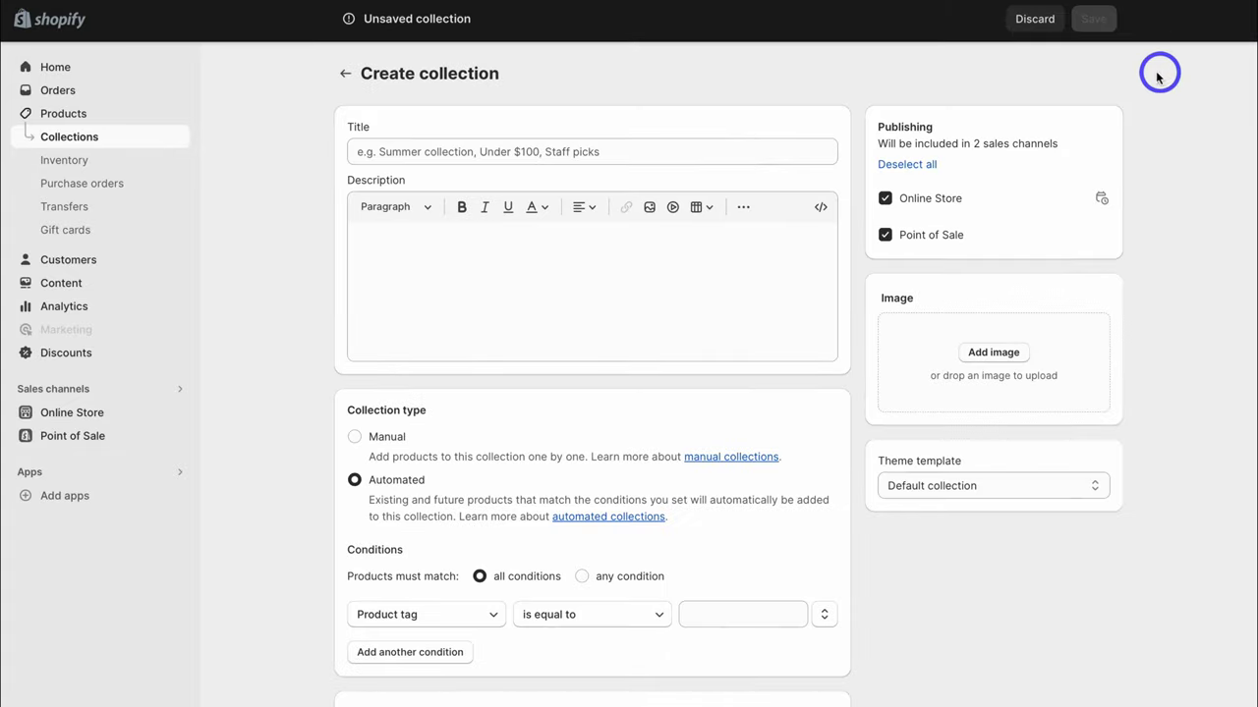
left_click(622, 151)
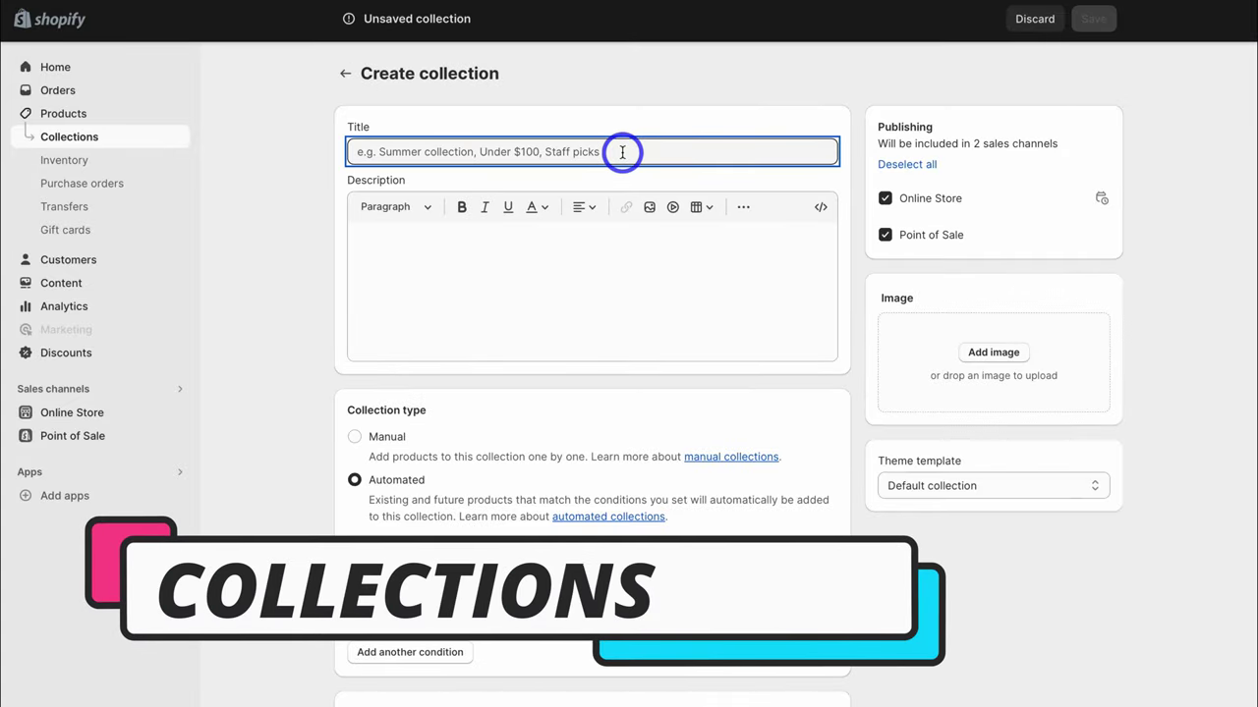
type("Small Business Tools")
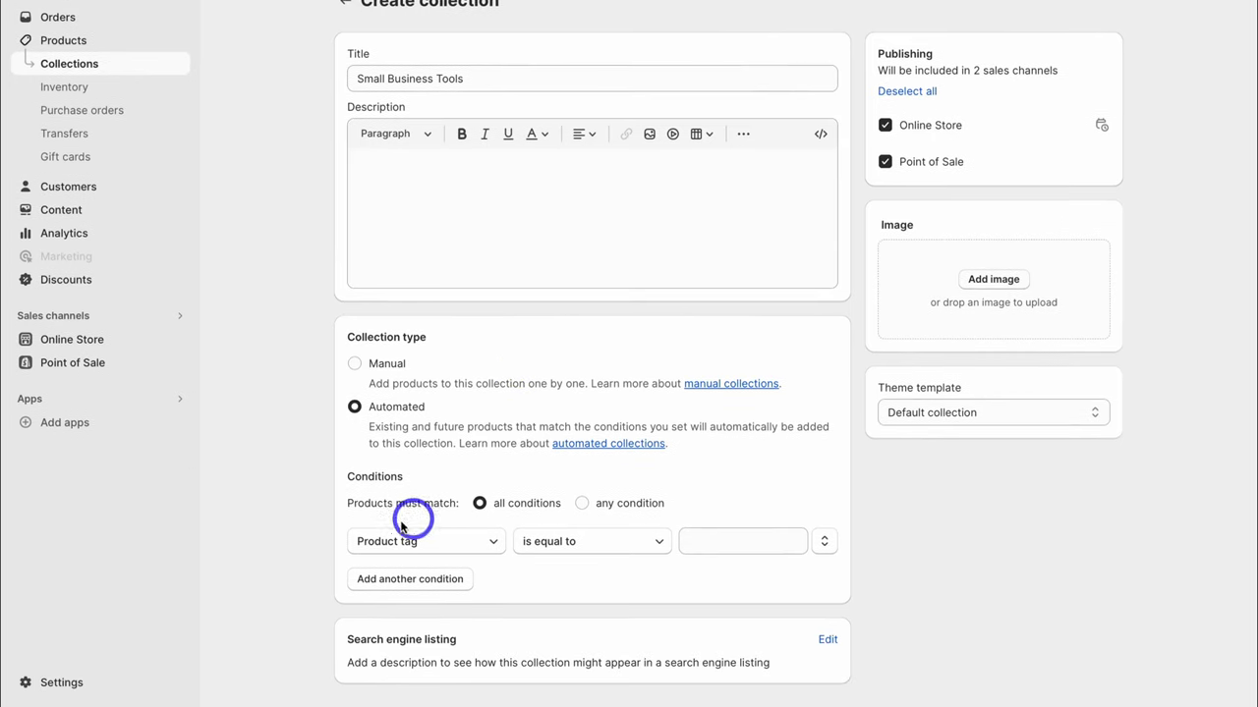
Make the collection include products whose tag is equal to Small Business Resource, and save it
left_click(740, 544)
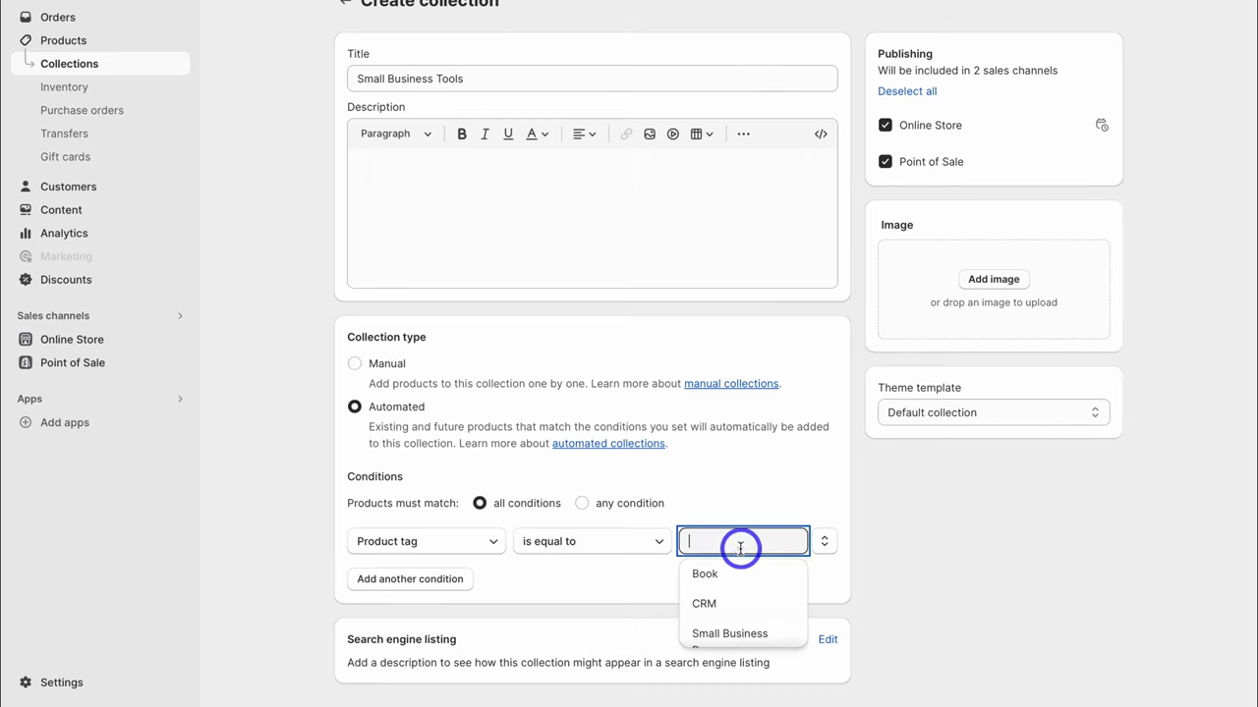
left_click(734, 634)
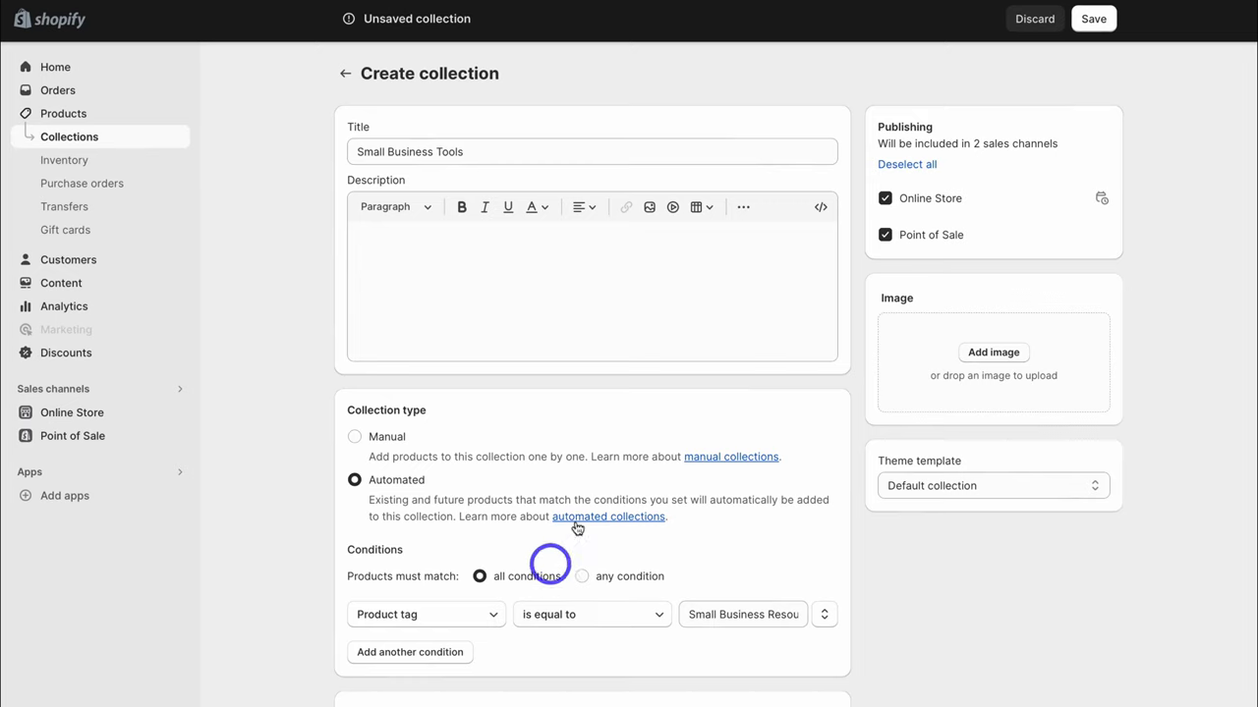
left_click(1091, 28)
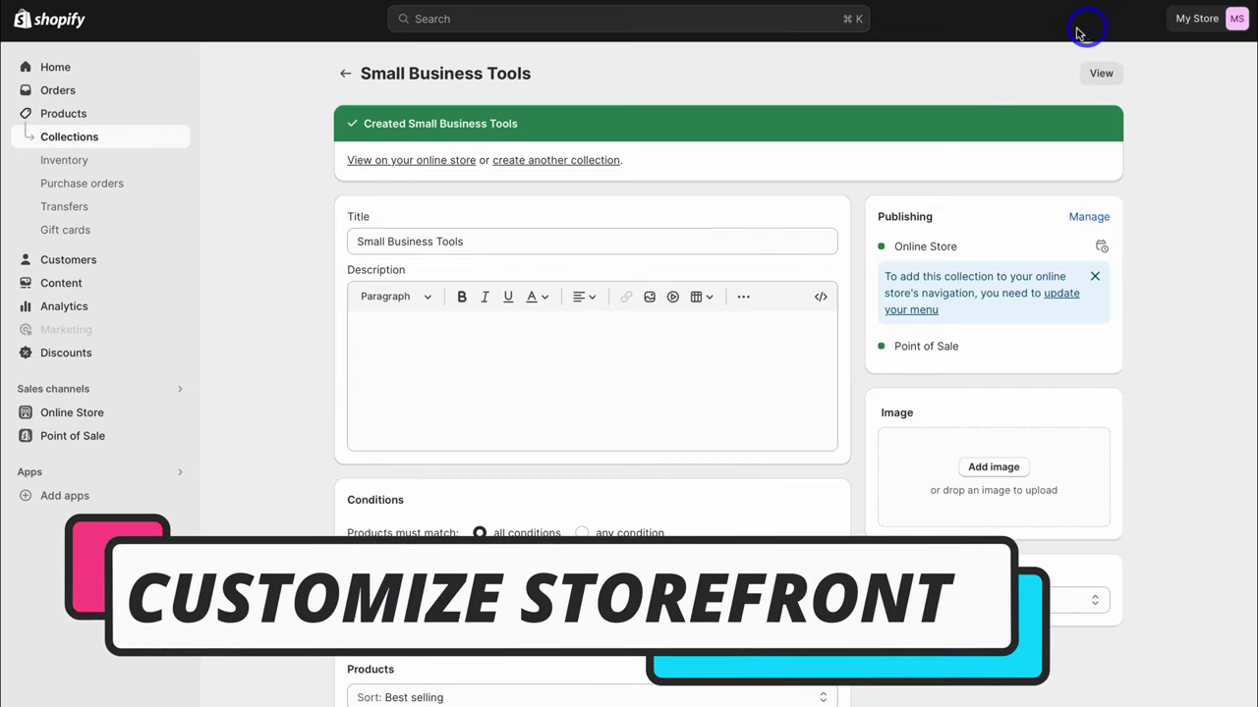
Examine the online store's themes, including the options for adding a theme and the popular free themes
left_click(104, 416)
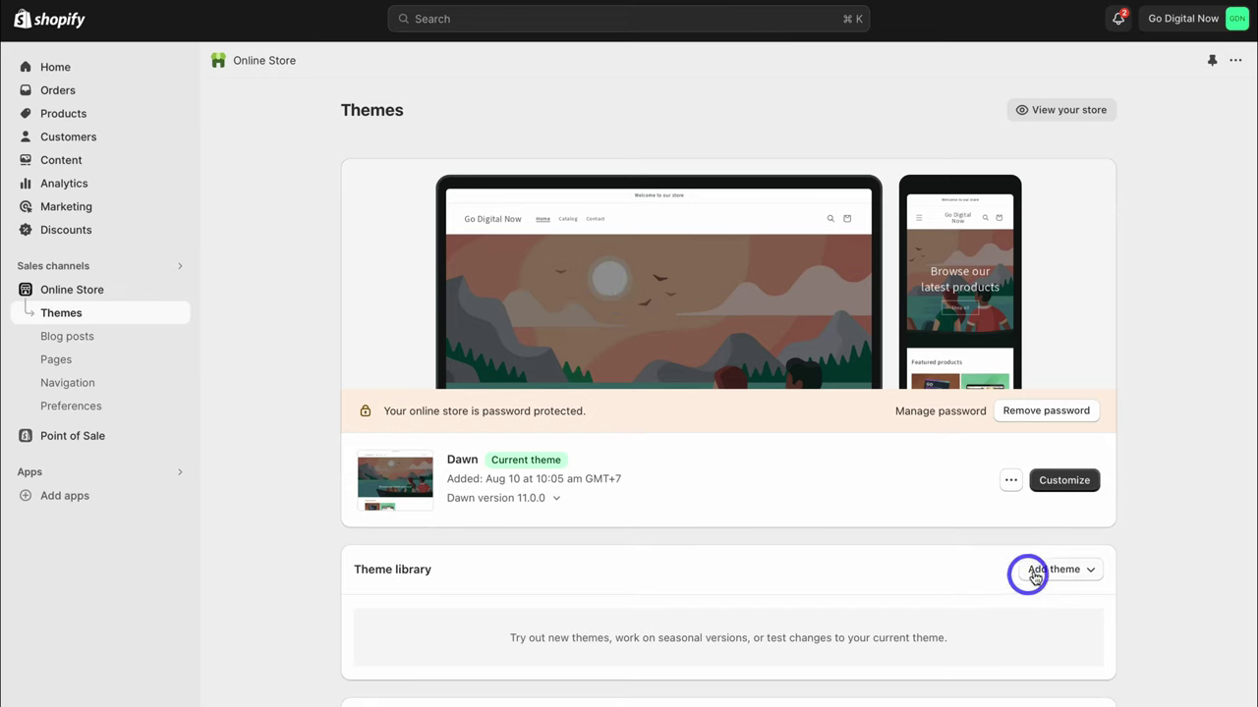
left_click(1087, 573)
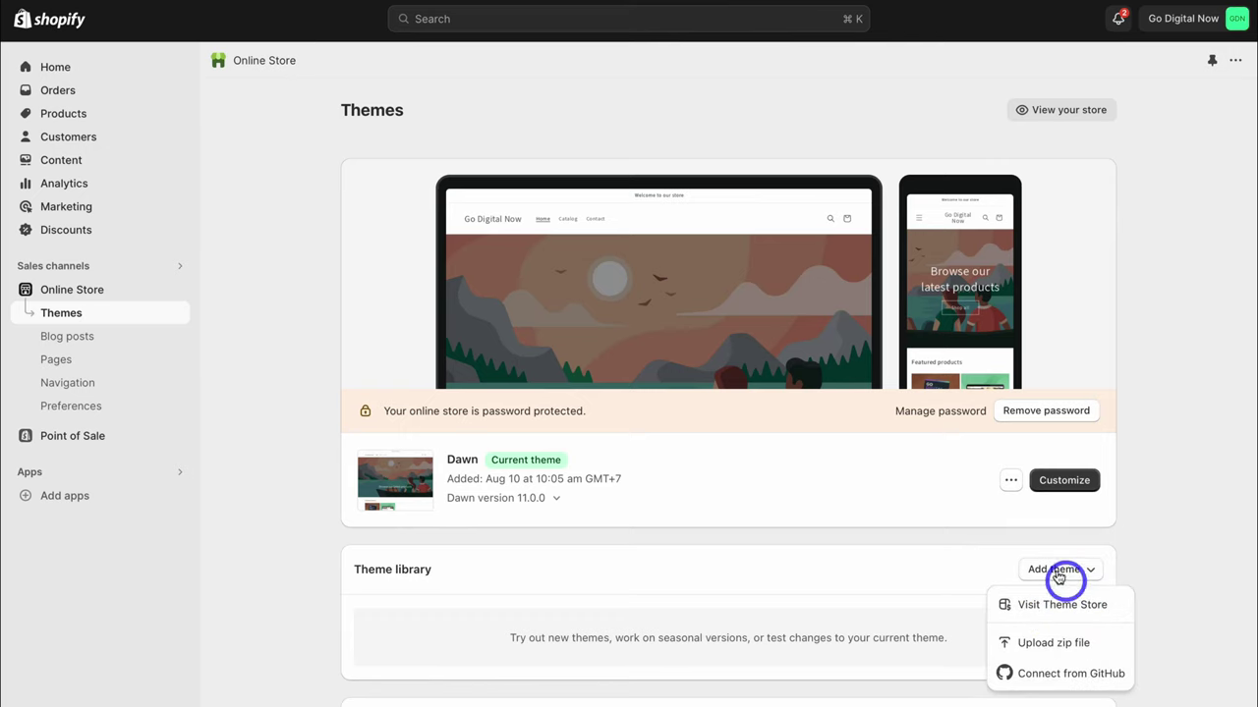
left_click(914, 496)
scroll(913, 497, "down", 4)
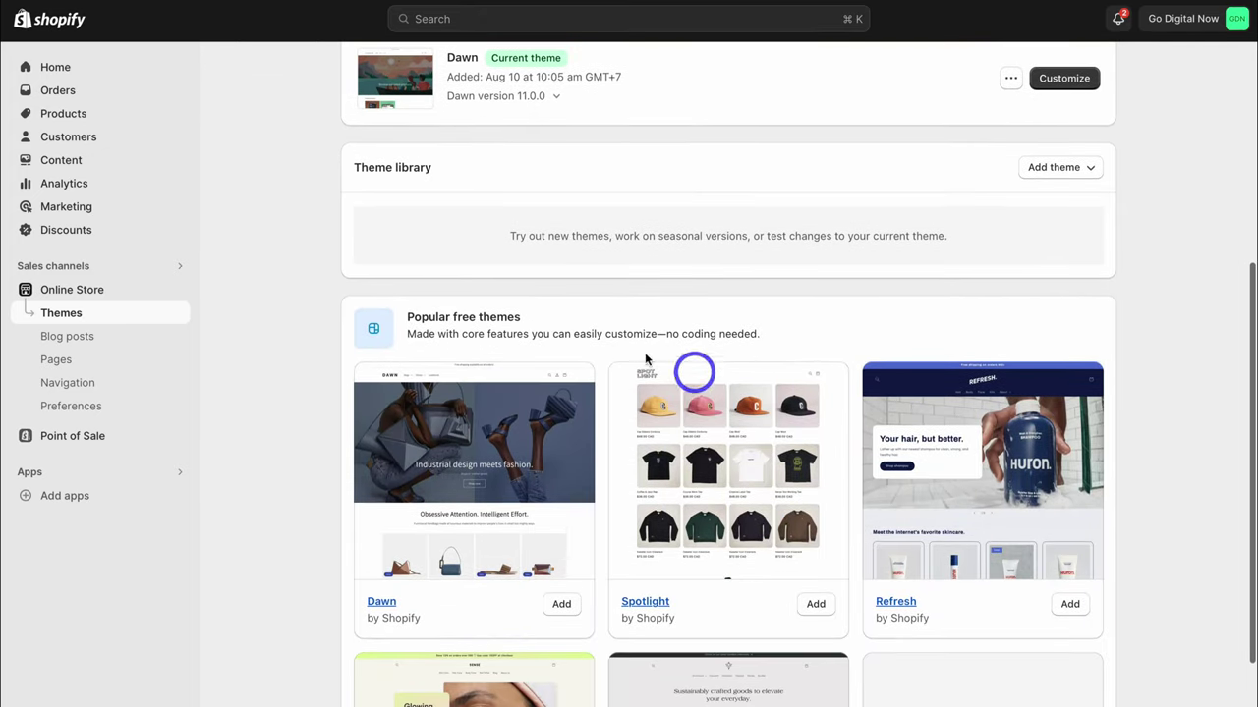
scroll(651, 344, "down", 2)
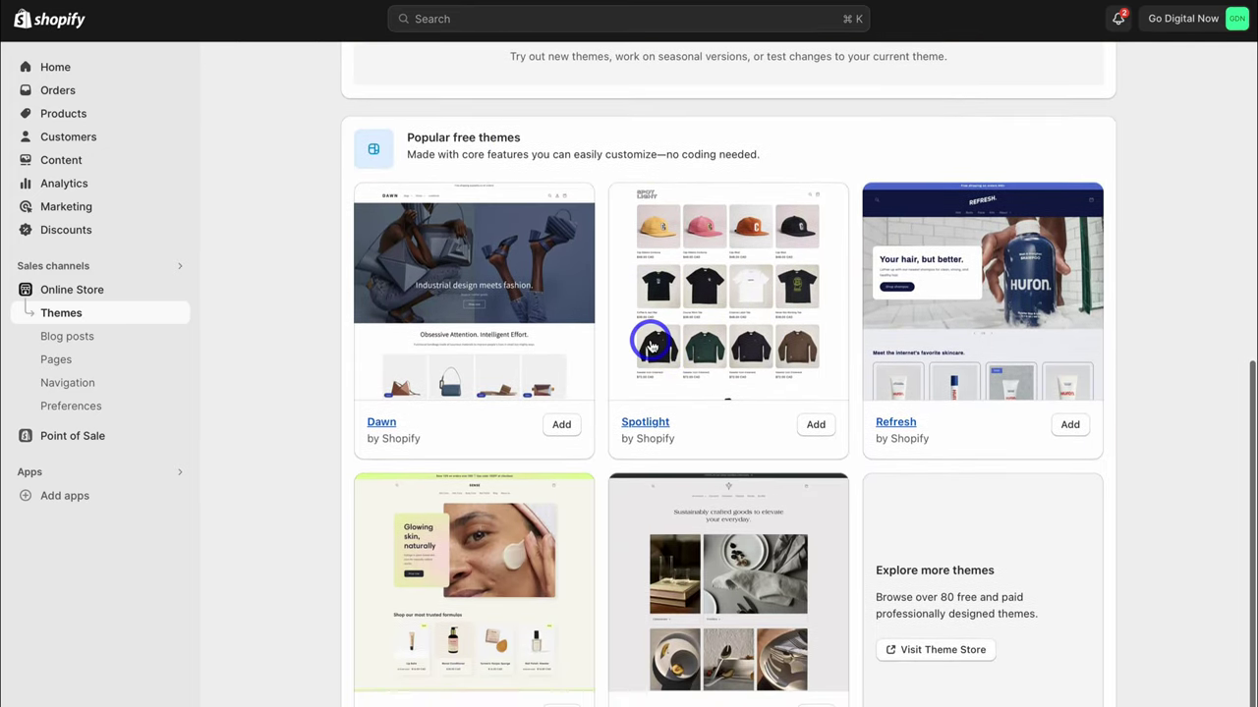
scroll(650, 343, "up", 6)
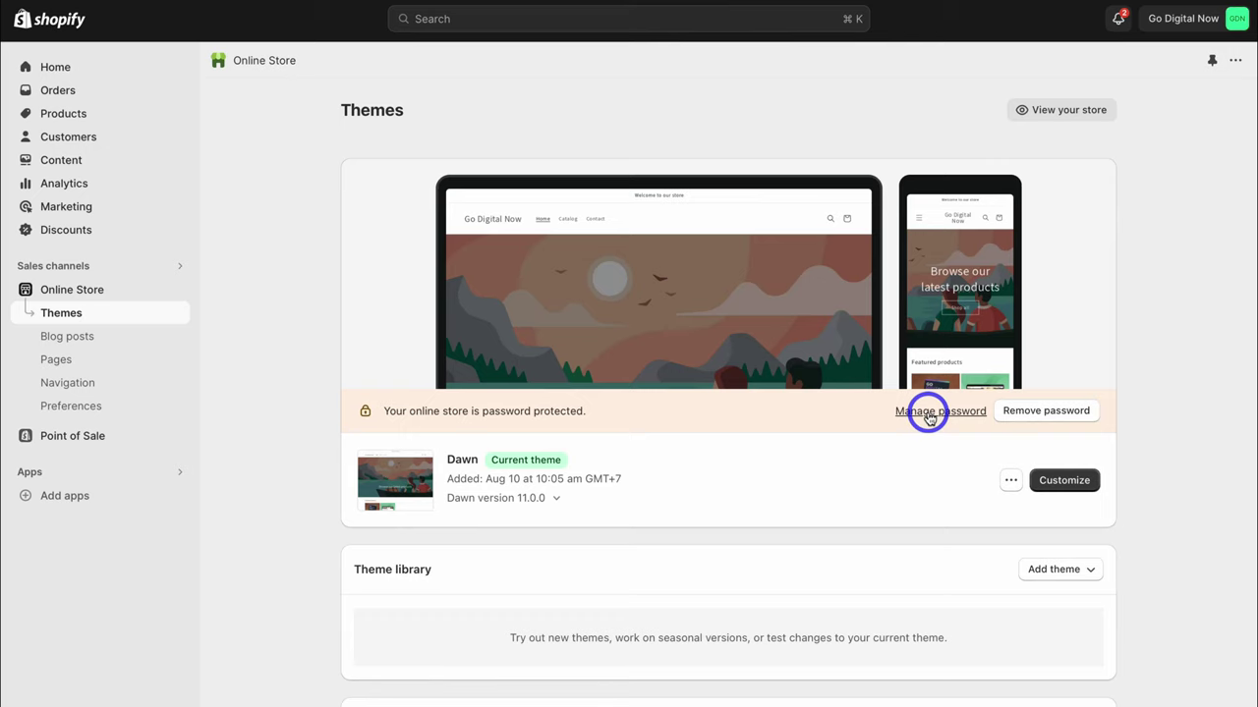
Remove the online store's password protection and open the current Dawn theme for customization
left_click(1040, 412)
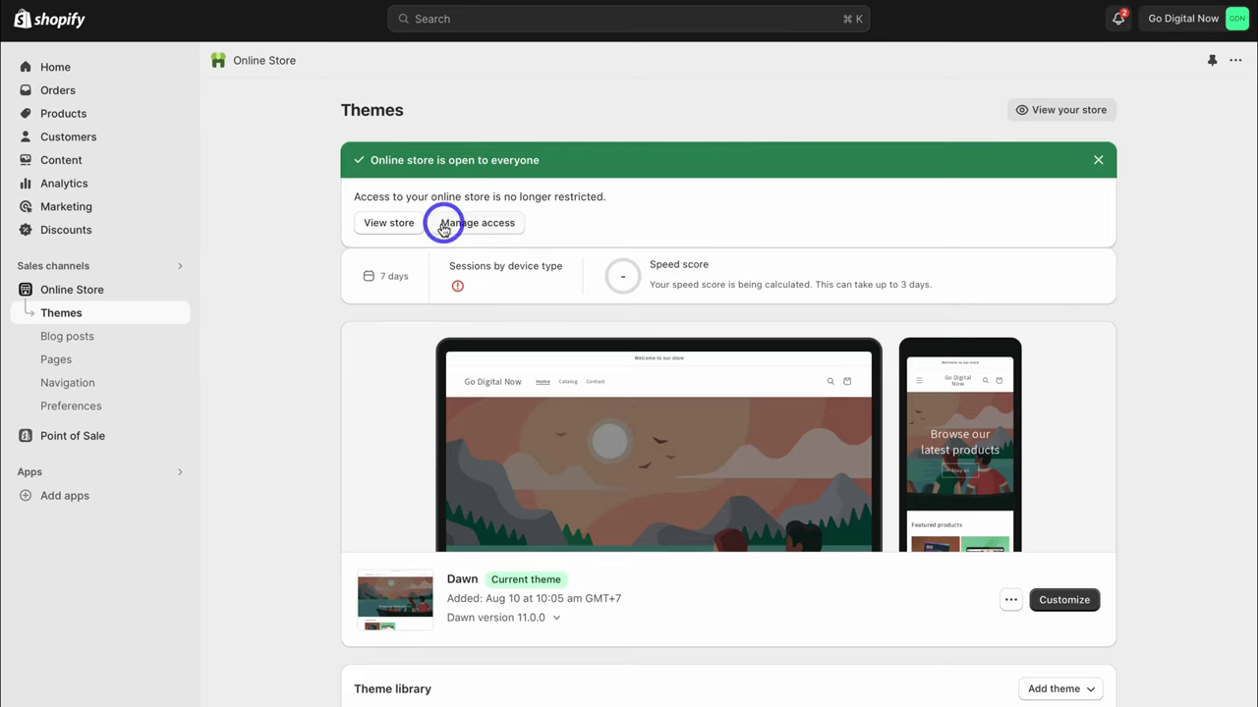
scroll(607, 230, "down", 2)
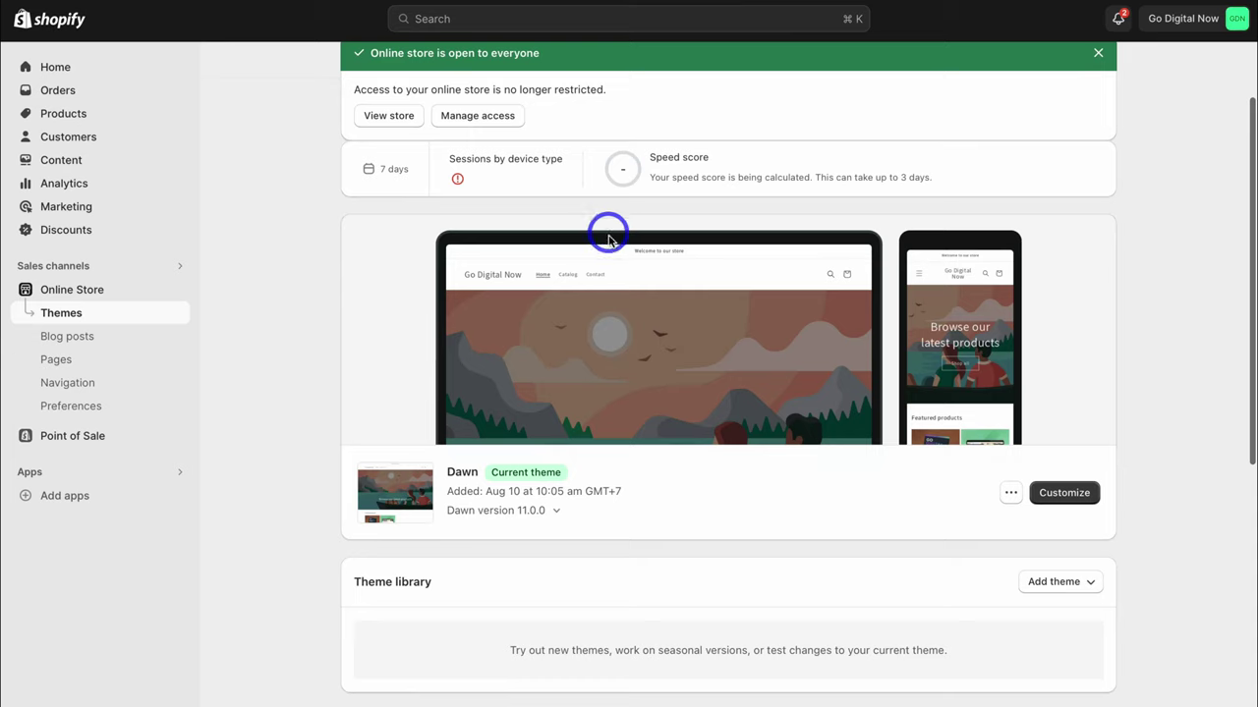
left_click(1062, 493)
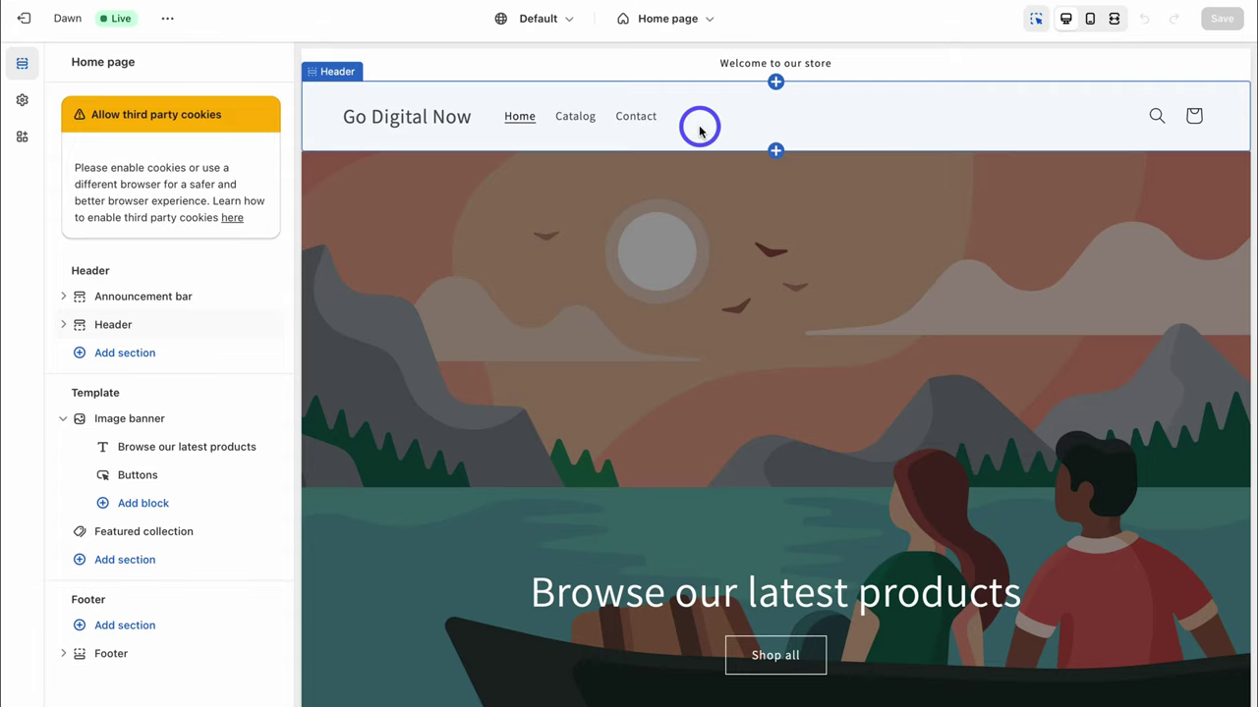
Set the home page image banner's first image to Cover_image_for_go_digital_now from the store library
scroll(699, 131, "down", 7)
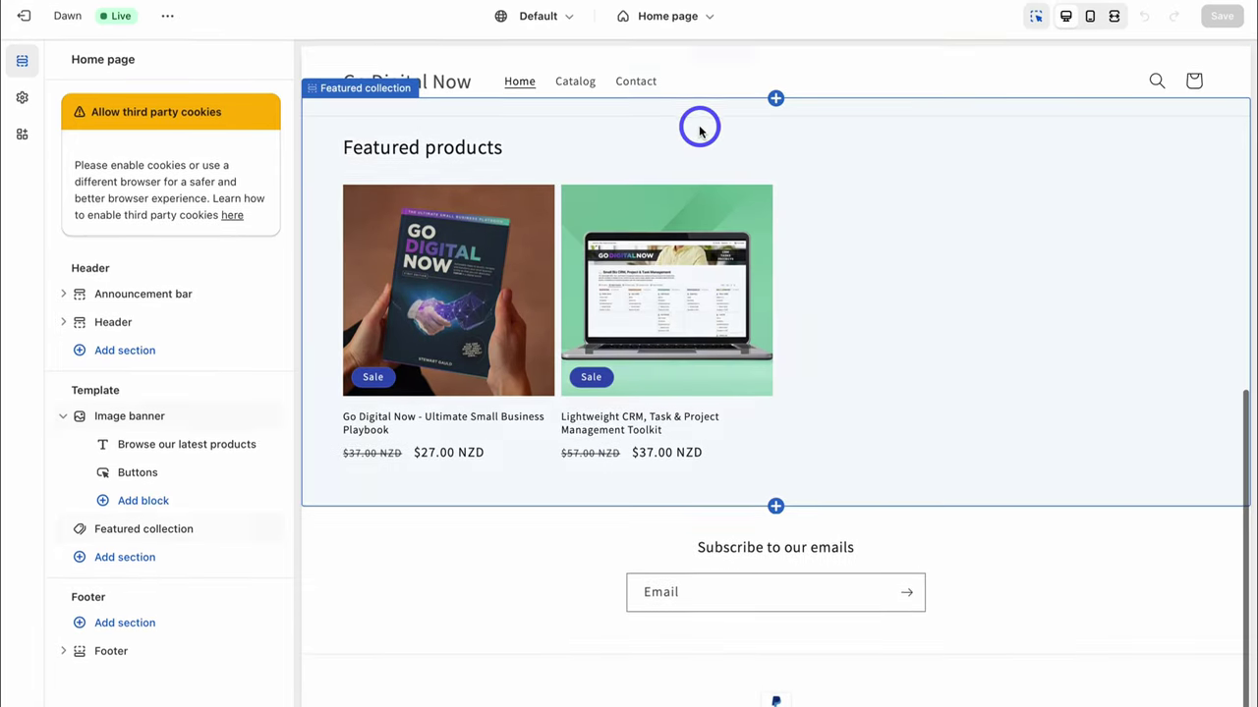
scroll(699, 131, "up", 8)
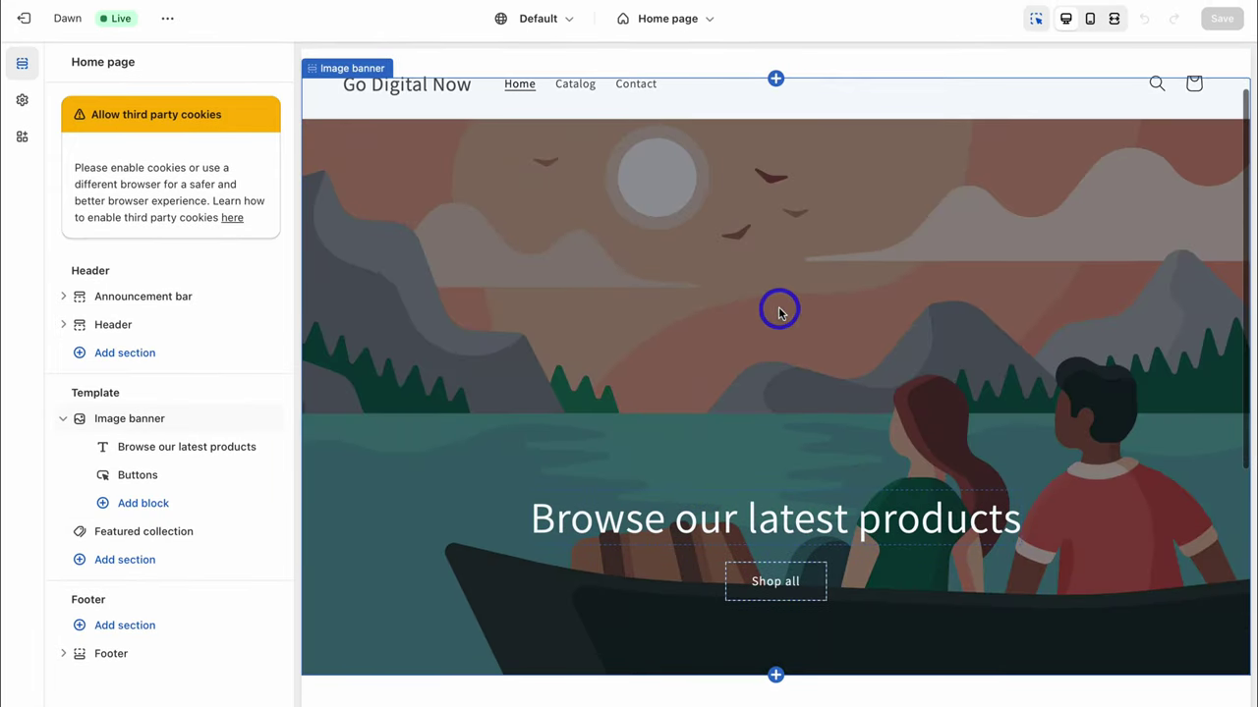
left_click(779, 313)
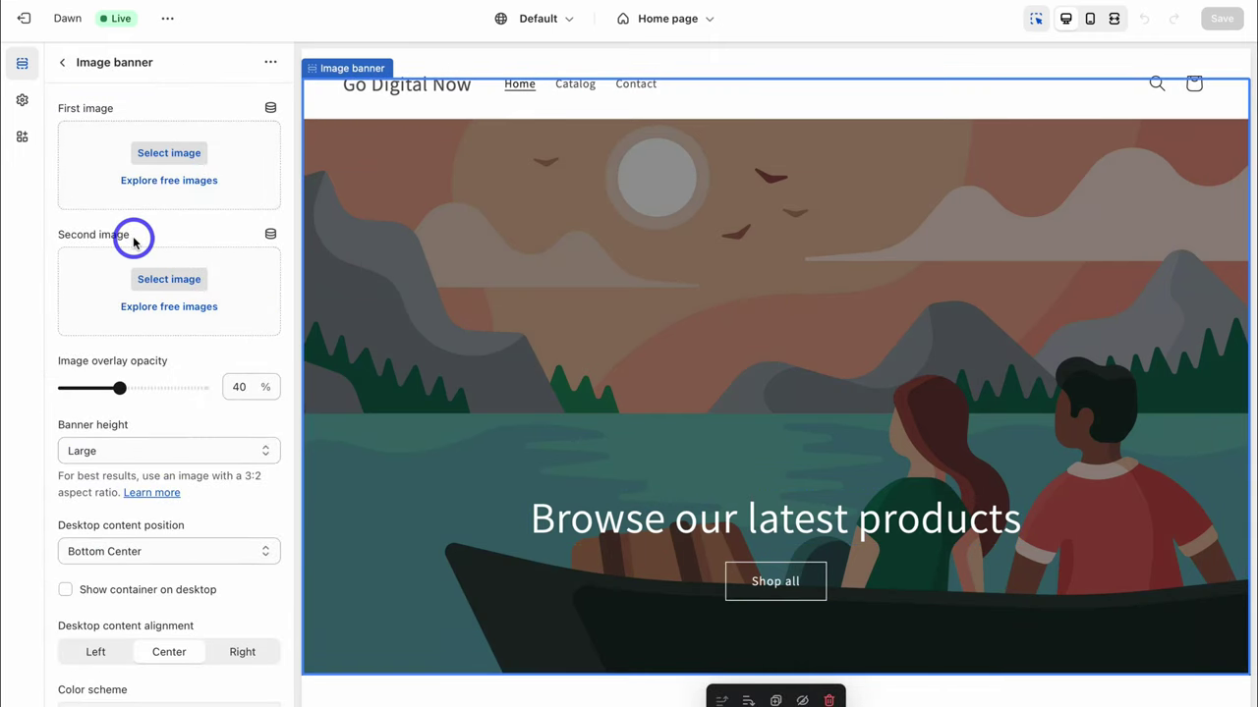
left_click(168, 154)
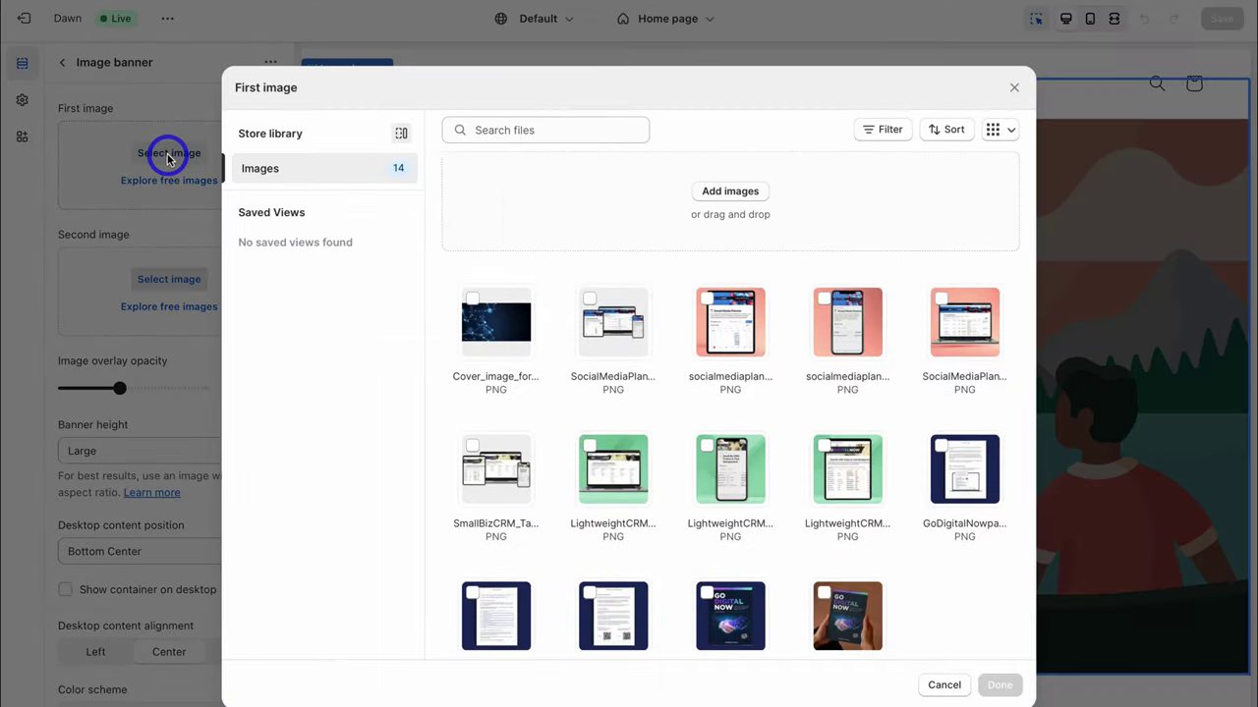
left_click(488, 337)
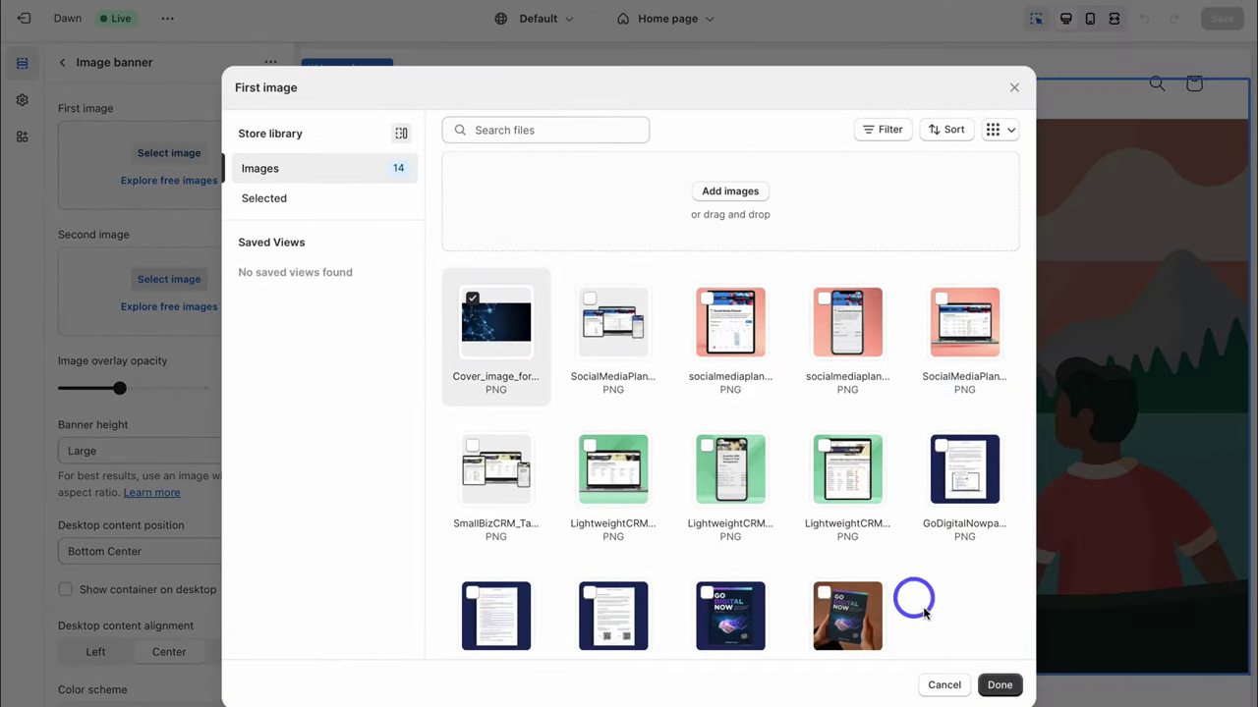
left_click(999, 684)
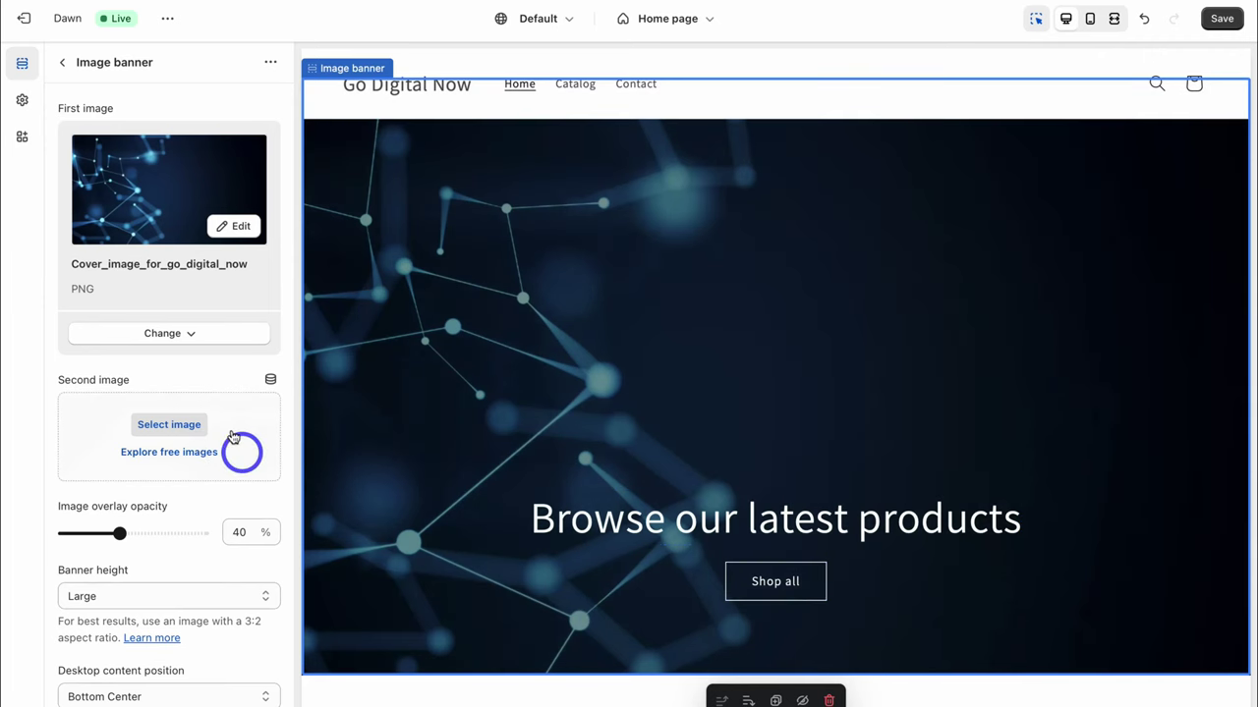
Set the image banner's desktop content position to Middle Center
scroll(187, 447, "down", 1)
scroll(187, 447, "down", 3)
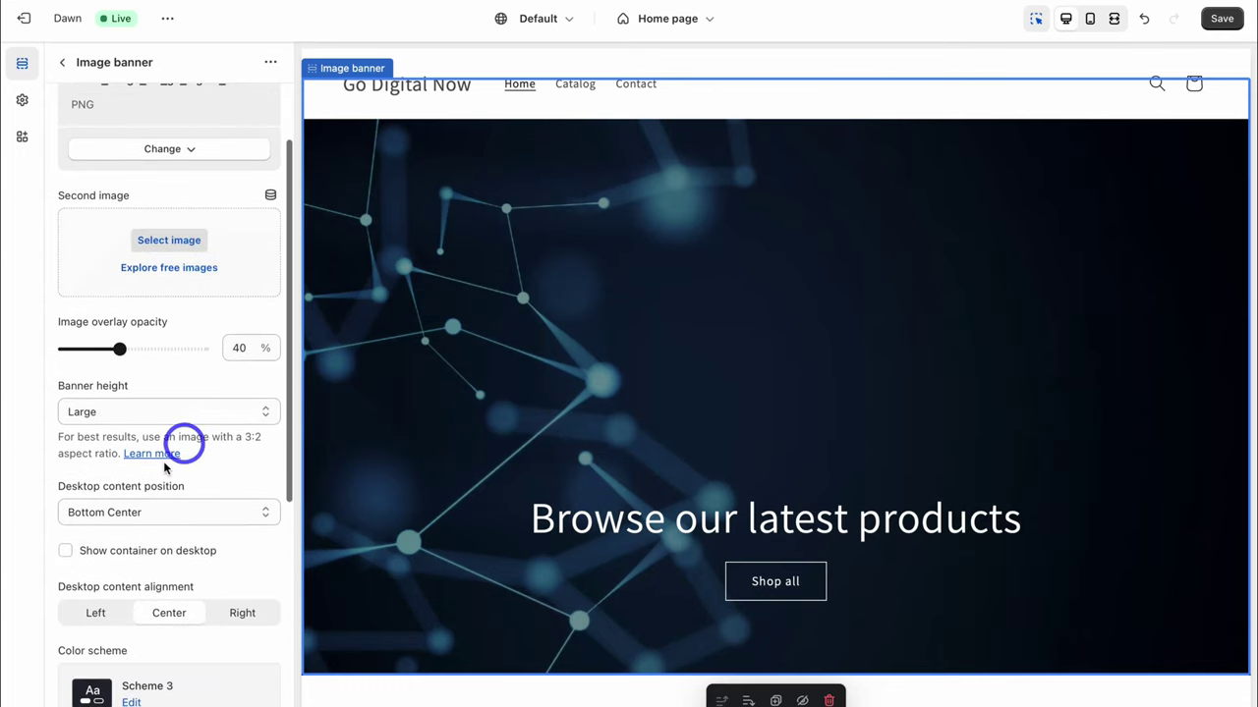
left_click(189, 519)
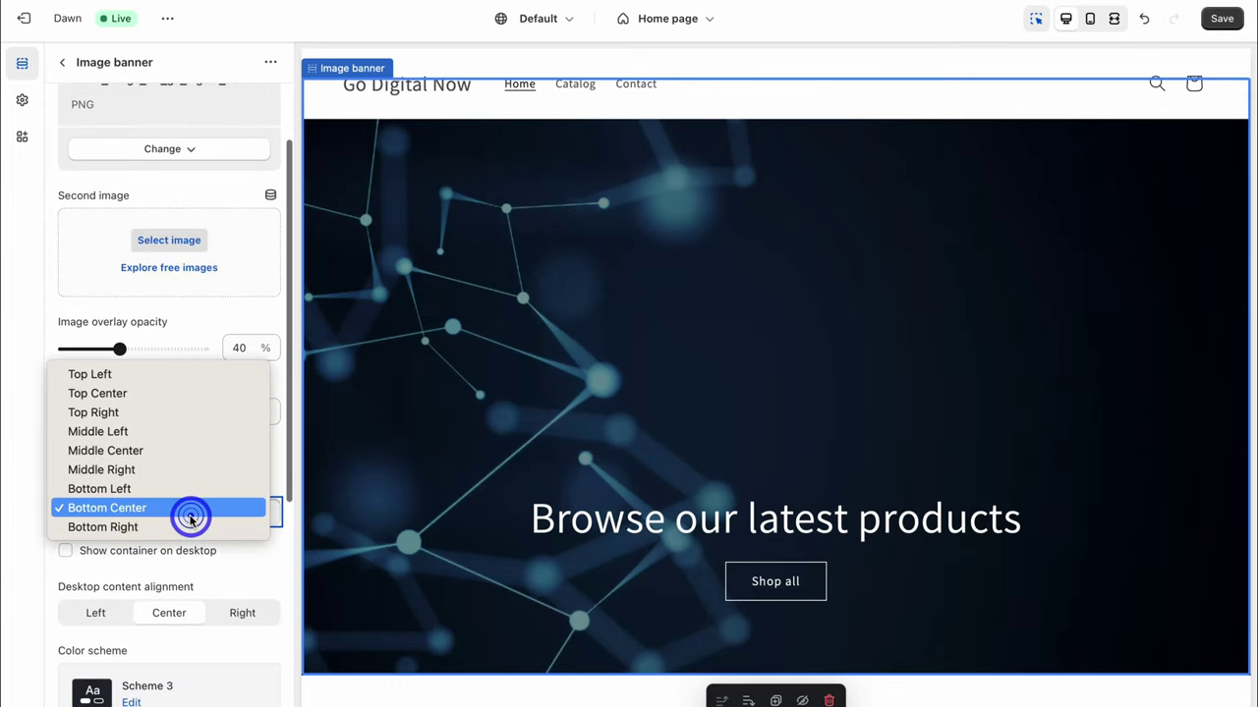
left_click(185, 448)
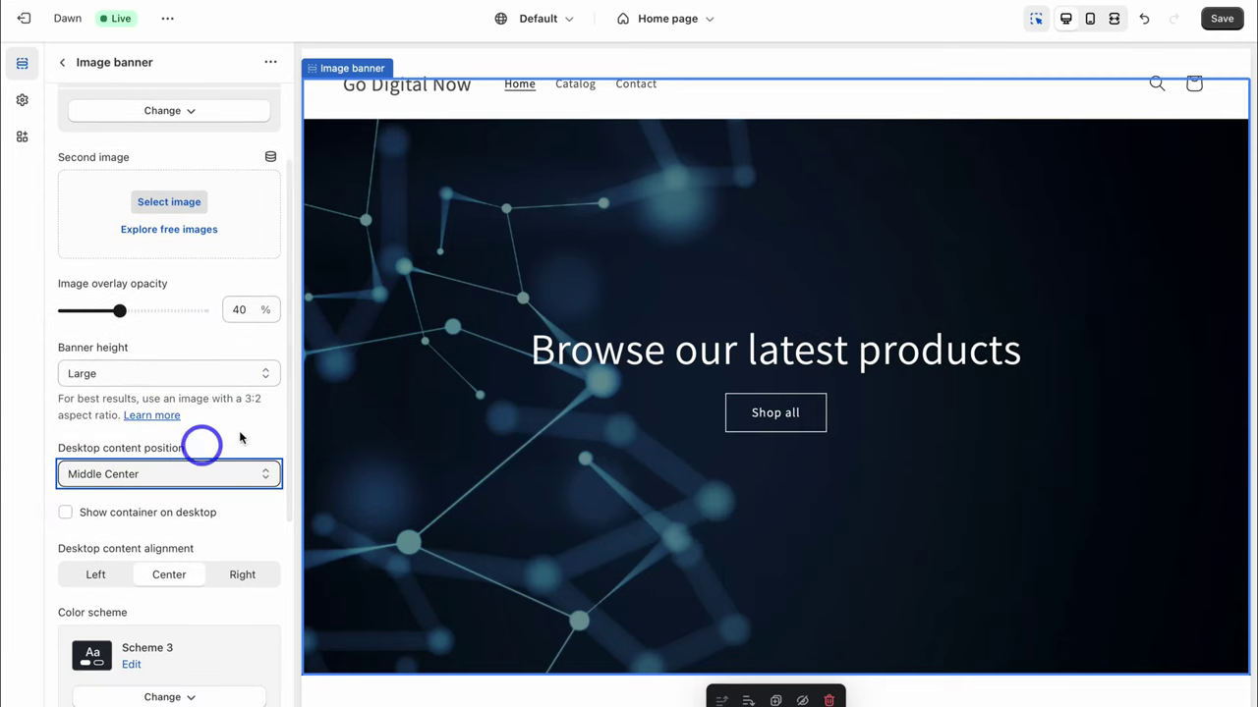
Replace the image banner's heading text with "Small Business Tools You Need!"
left_click(629, 358)
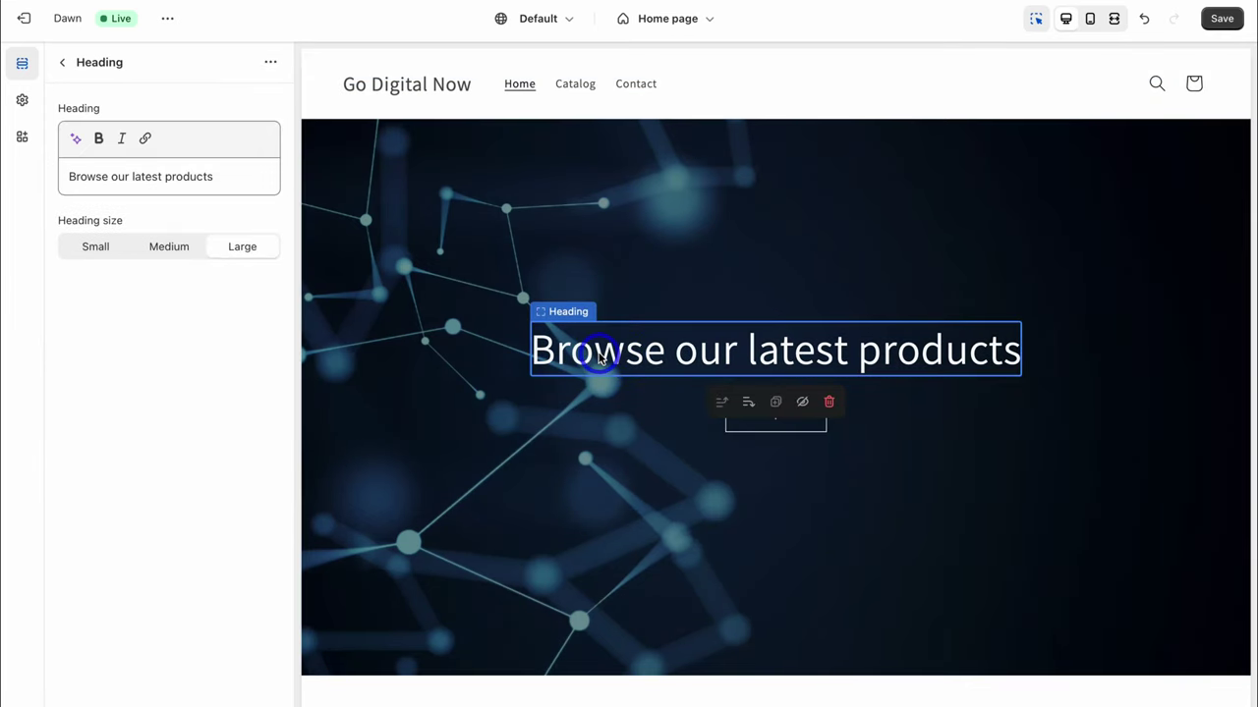
triple_click(229, 176)
type("Small Business Tools You Need!")
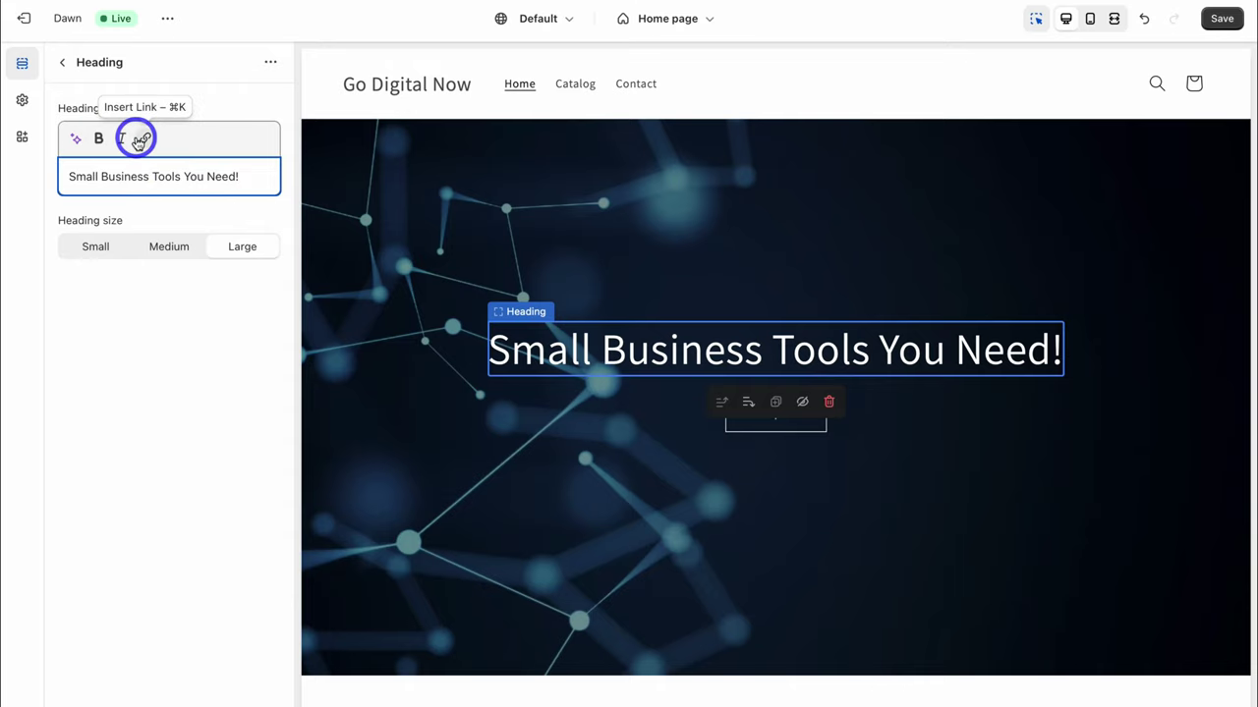
Set the home page's Featured collection section to display the Small Business Tools collection
scroll(415, 368, "down", 5)
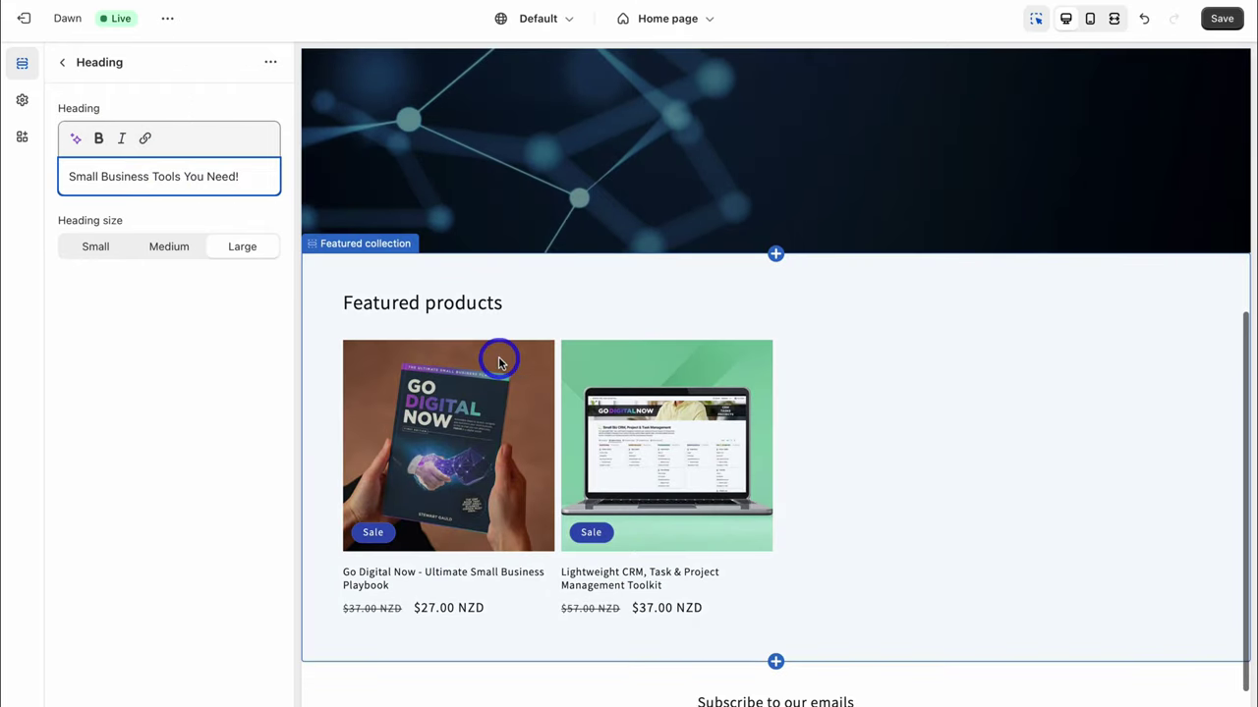
left_click(564, 325)
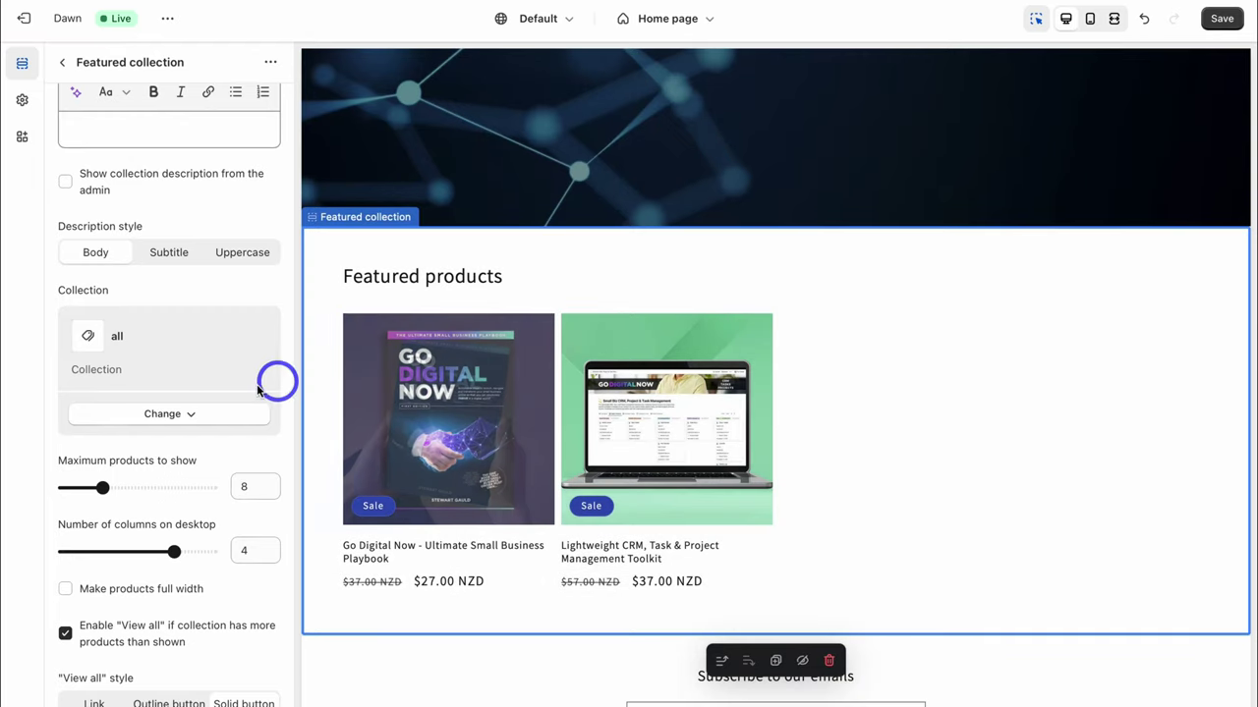
left_click(177, 416)
left_click(173, 450)
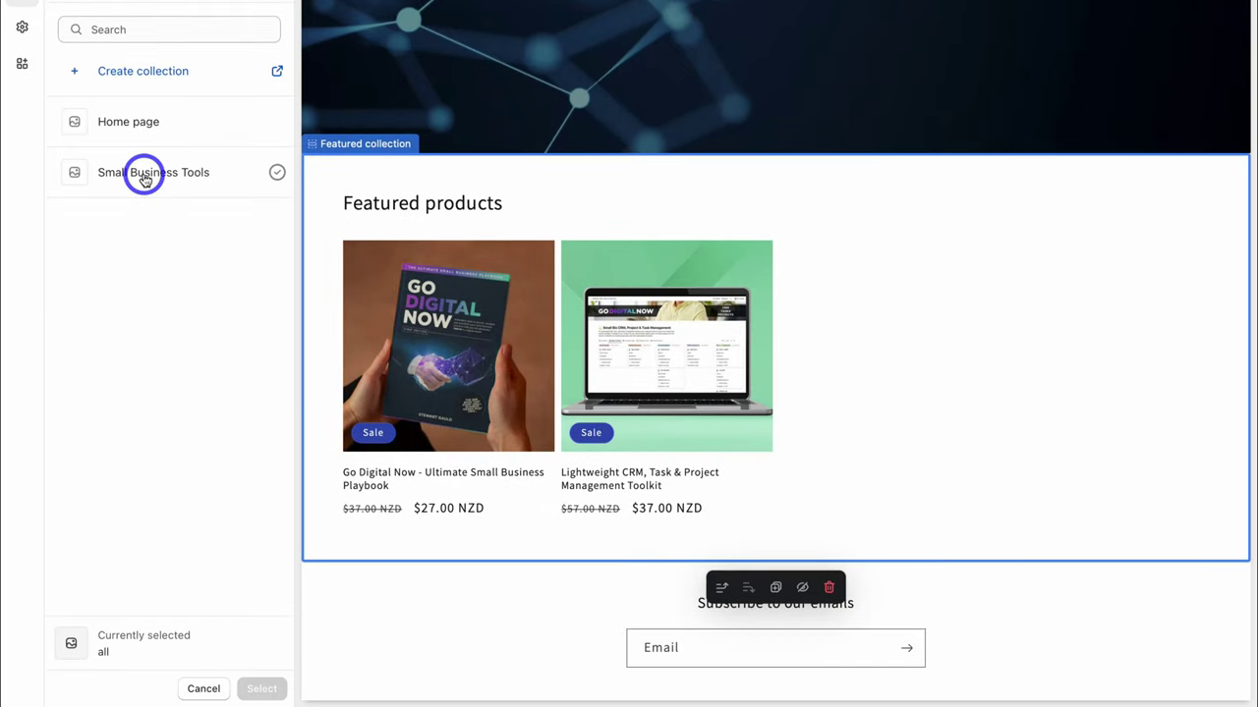
left_click(146, 173)
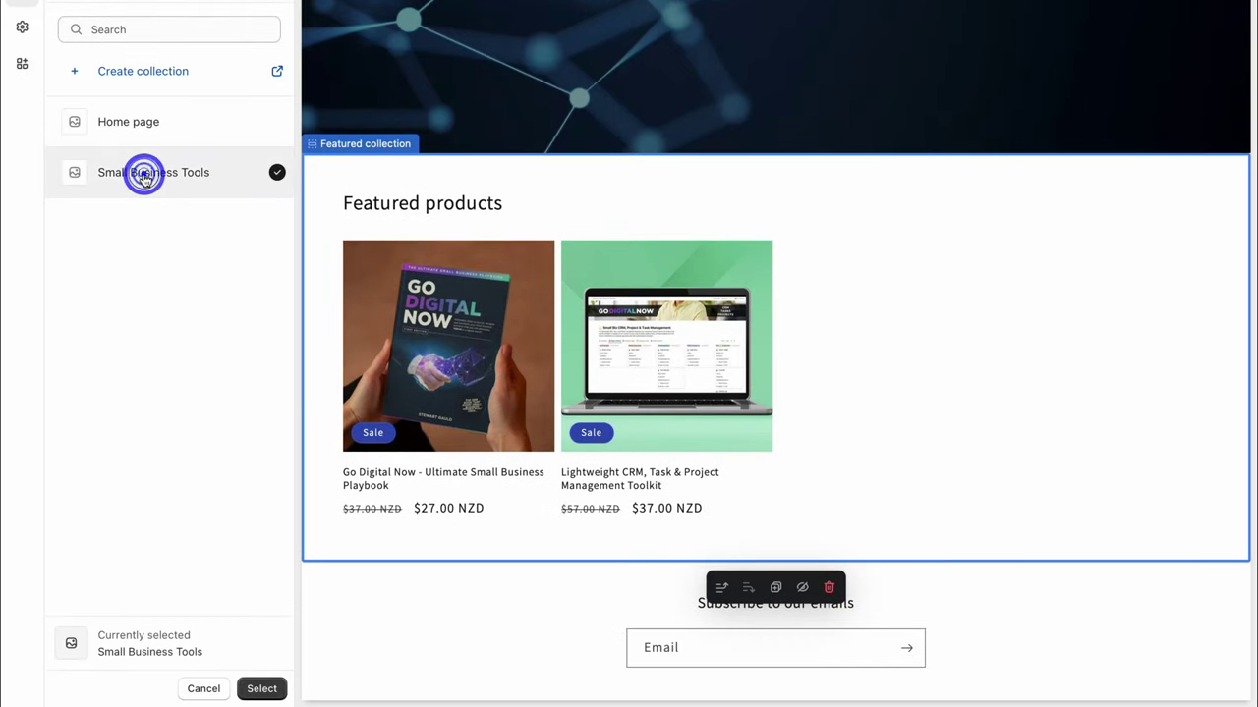
left_click(259, 688)
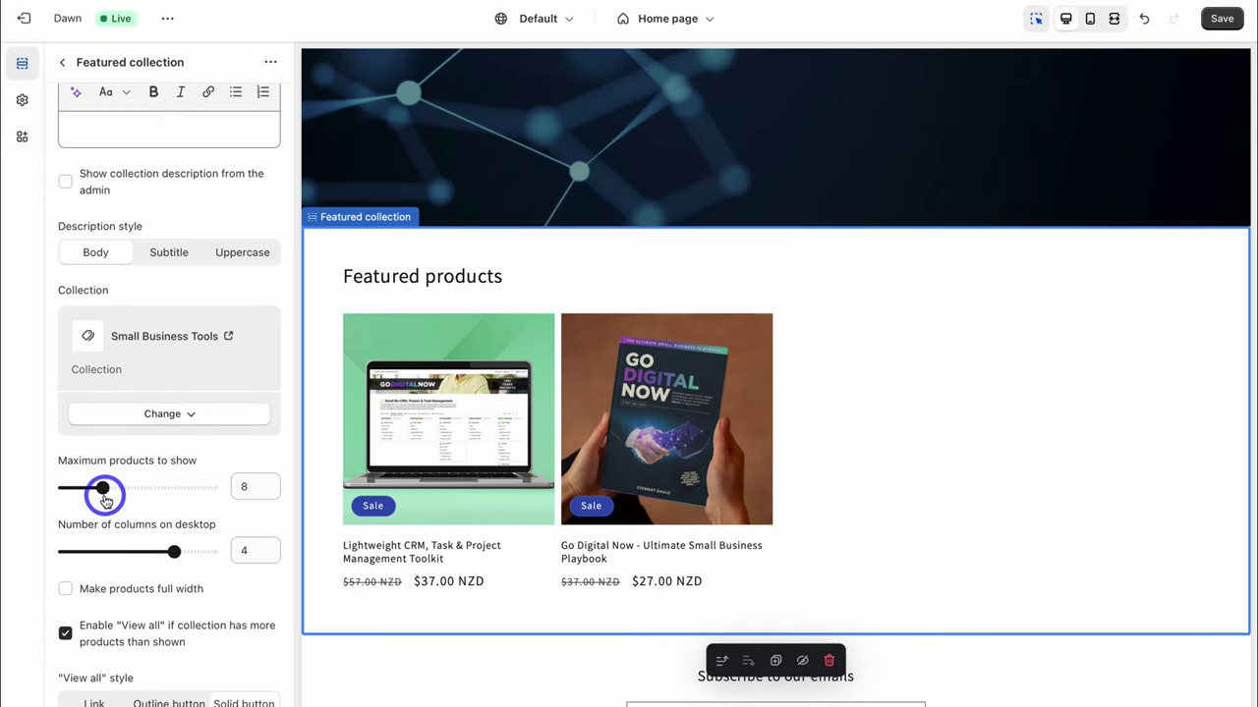
Set the Featured collection section's maximum products to show to 2 and its number of columns on desktop to 2
left_click_drag(104, 488, 63, 487)
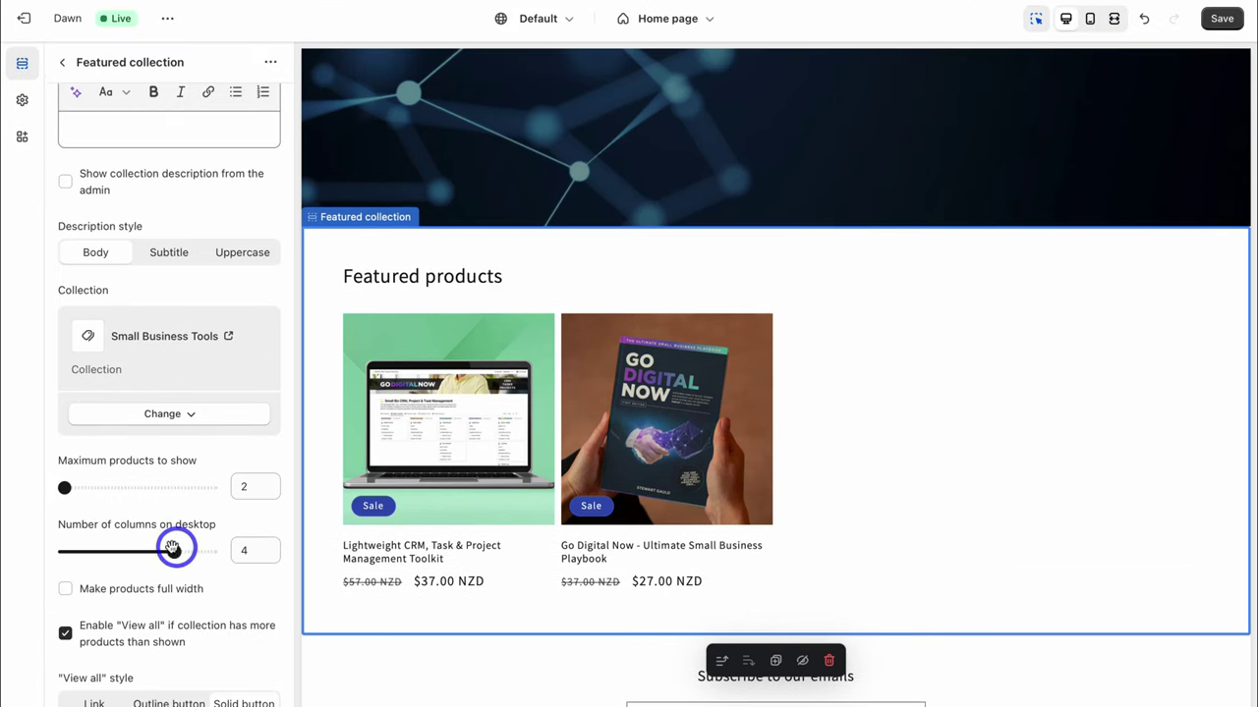
left_click_drag(172, 550, 107, 552)
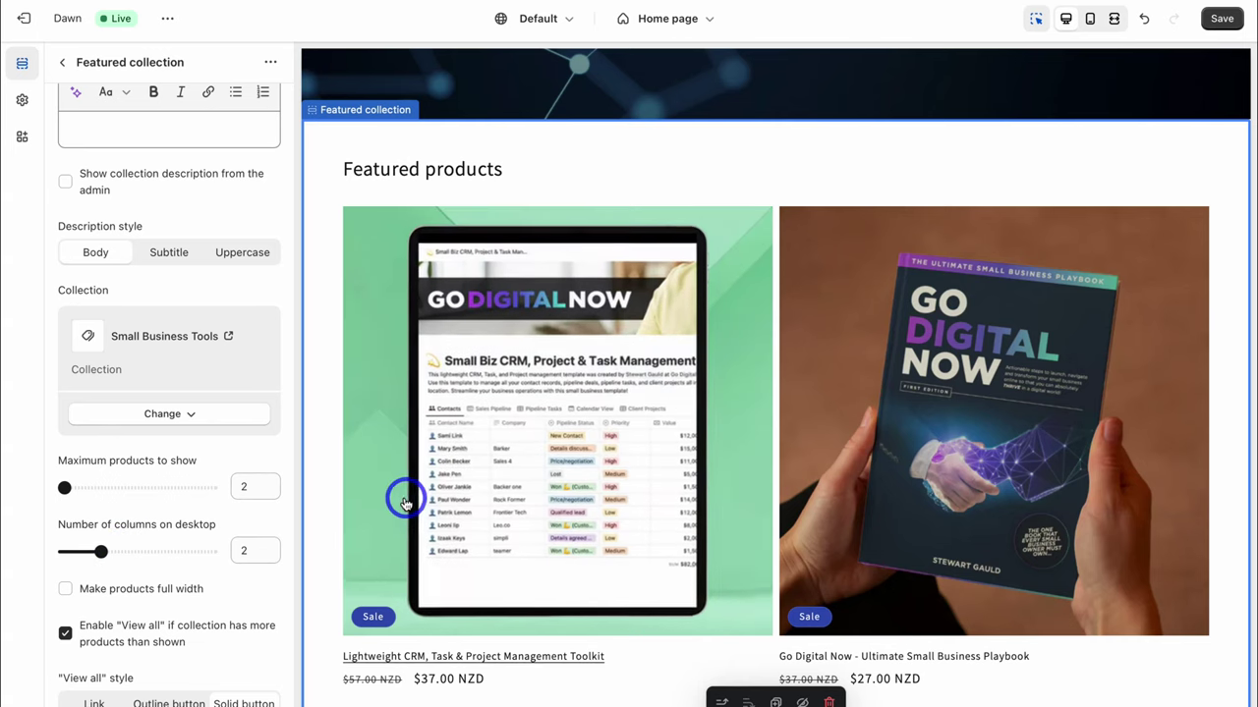
scroll(218, 473, "up", 3)
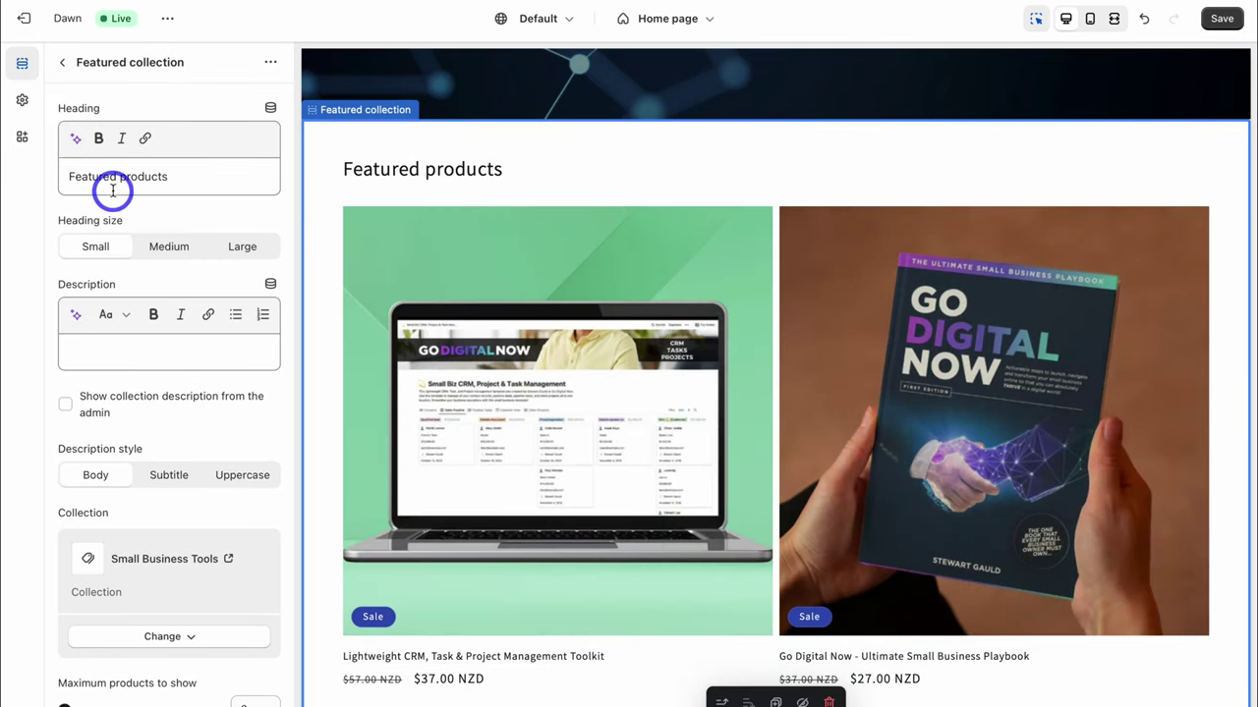
scroll(180, 181, "down", 1)
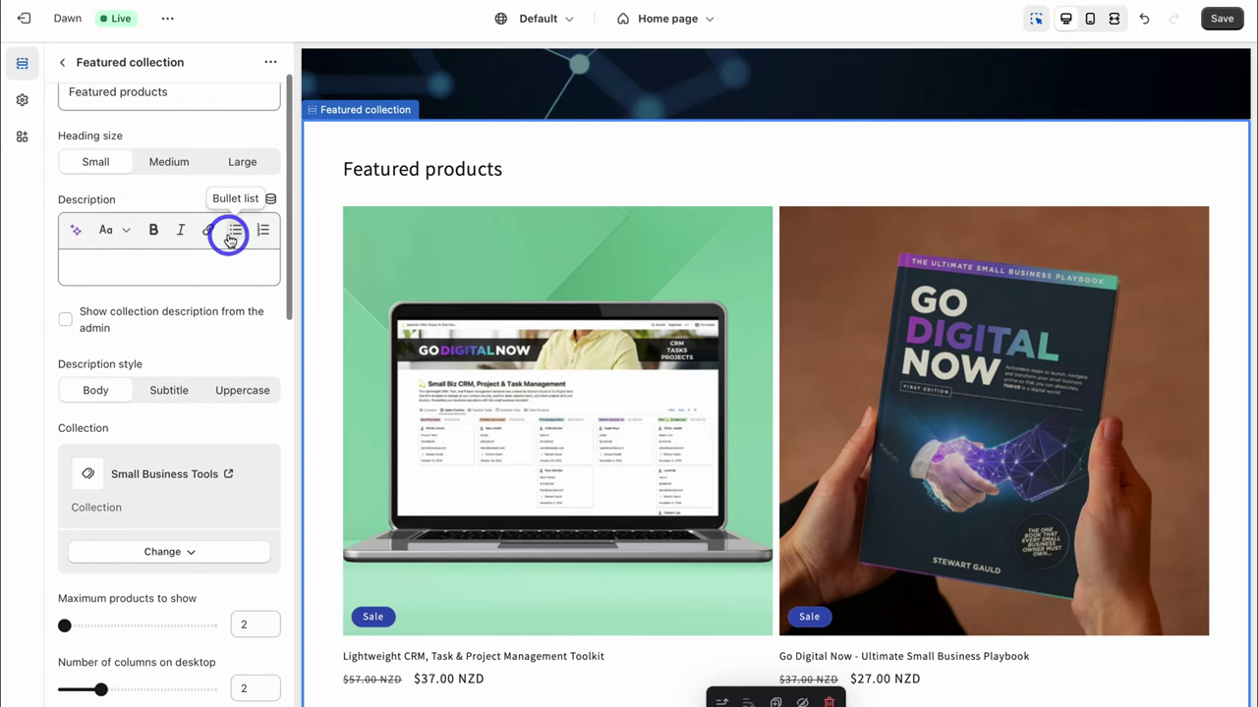
scroll(483, 376, "down", 3)
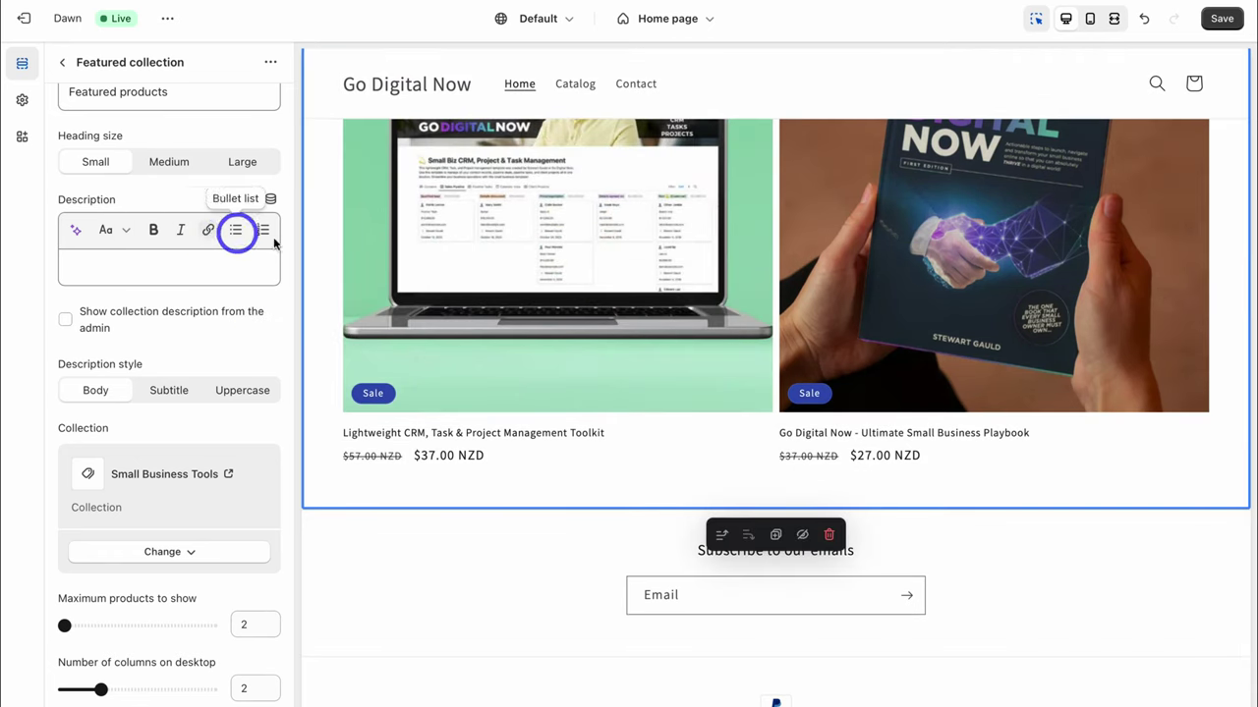
Review the label, link and style settings of the image banner's Shop all button
scroll(456, 276, "up", 6)
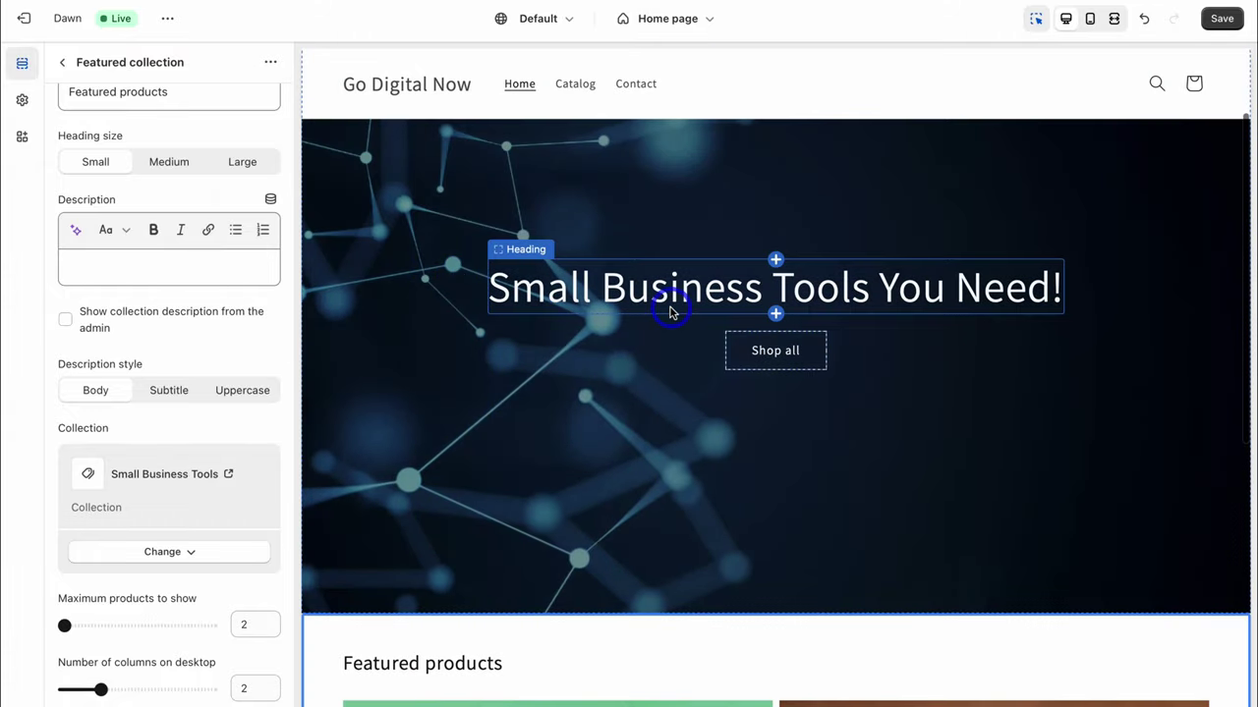
left_click(800, 362)
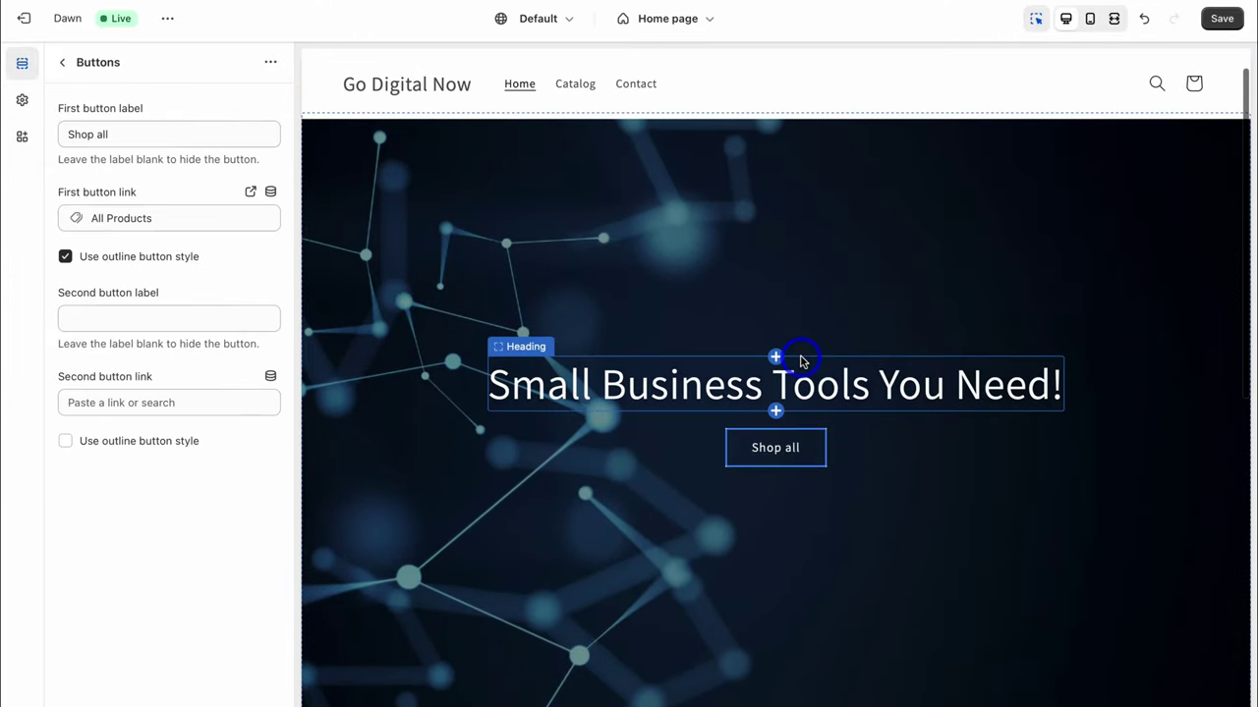
left_click(170, 134)
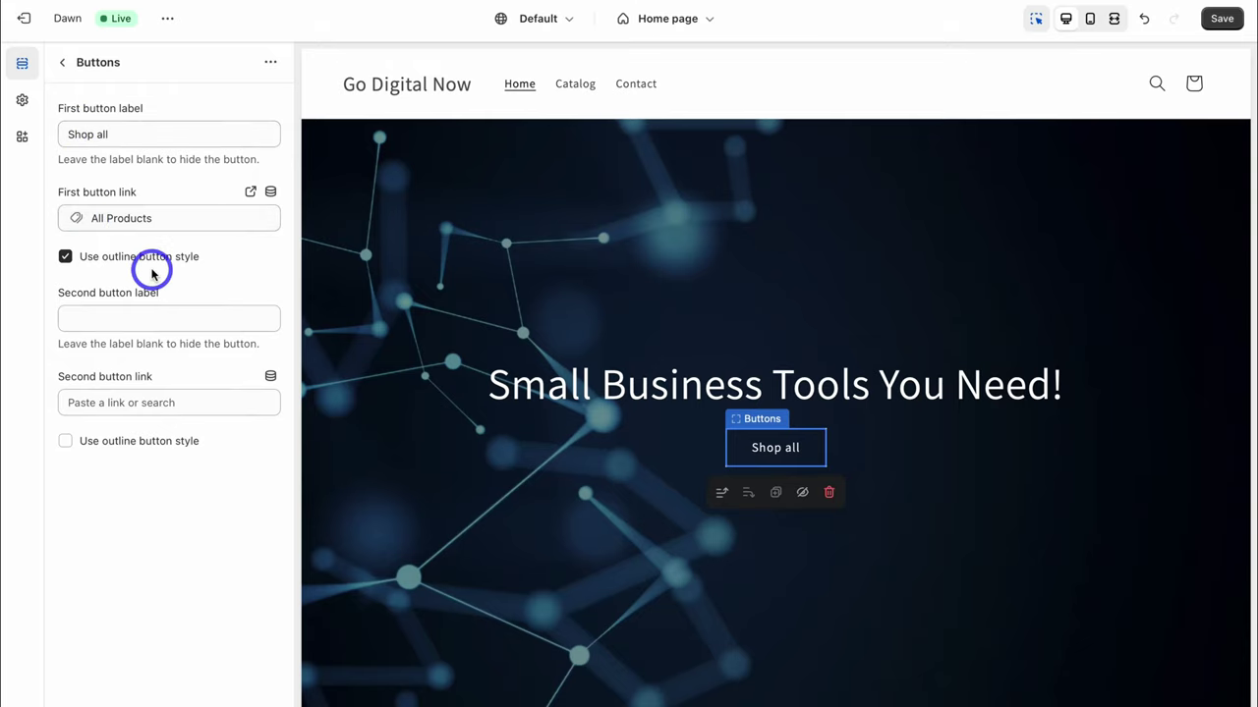
Add a Multicolumn section to the home page template below the featured collection and look through its settings
scroll(455, 340, "down", 10)
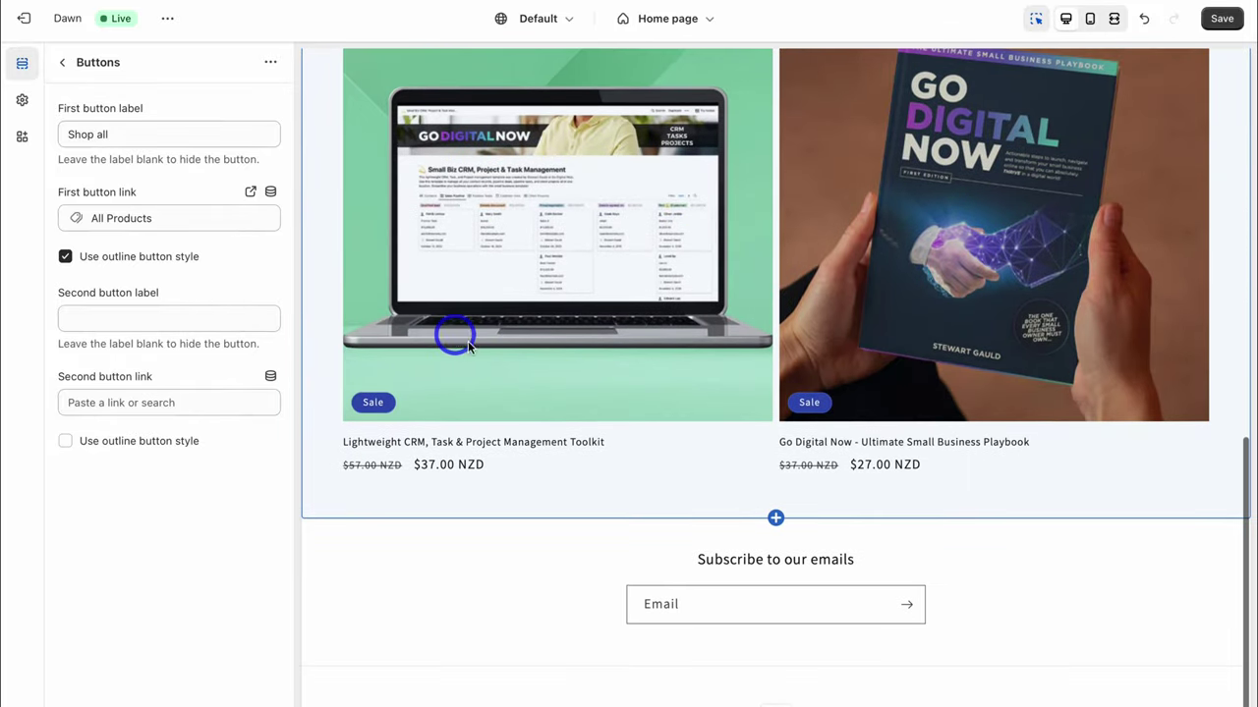
left_click(773, 518)
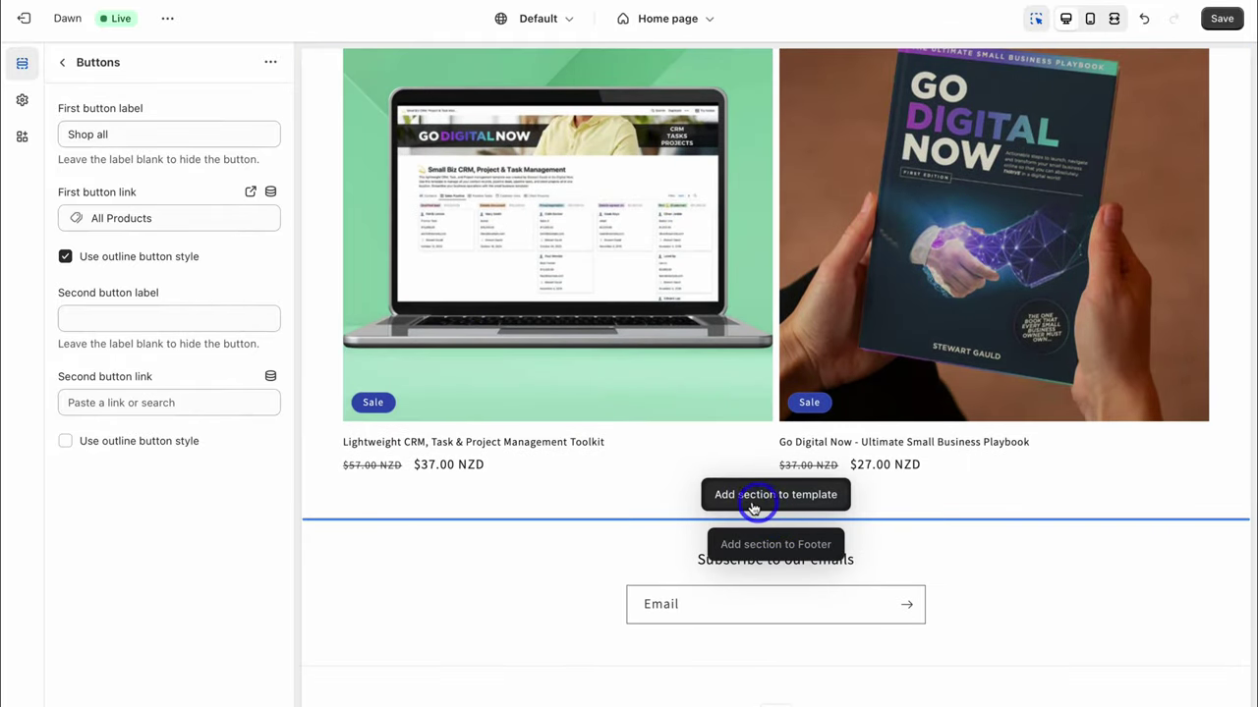
left_click(782, 498)
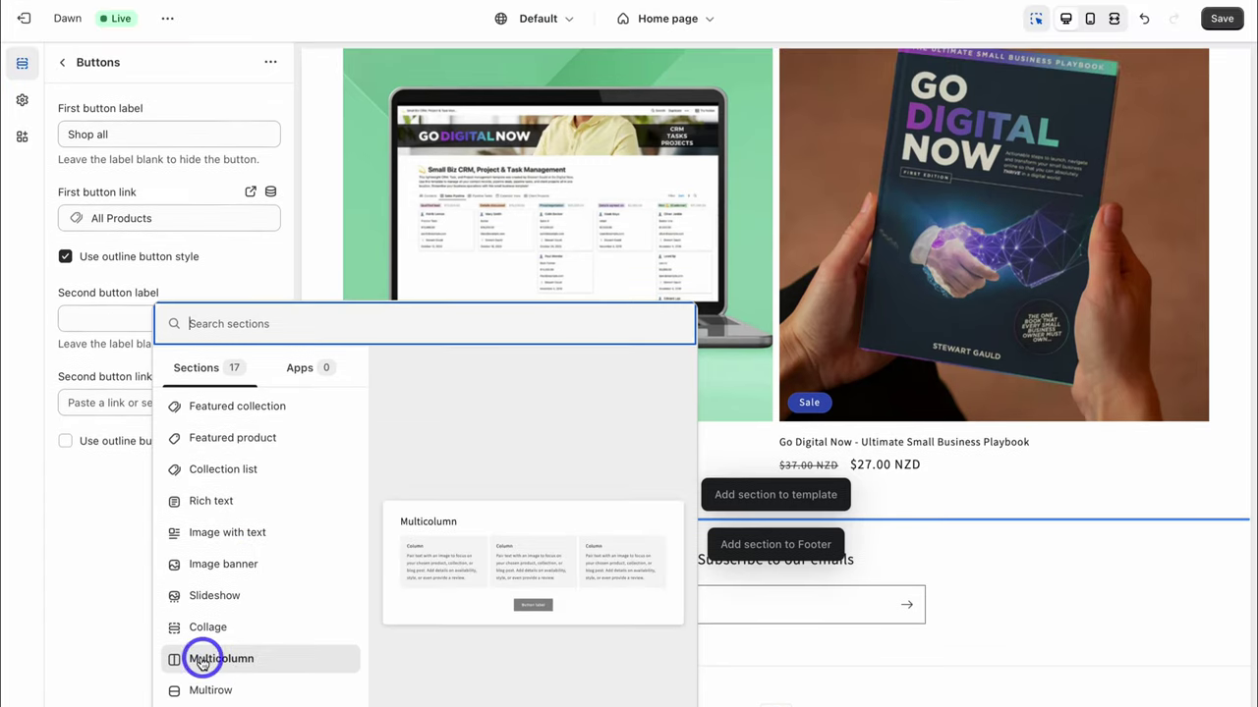
left_click(249, 588)
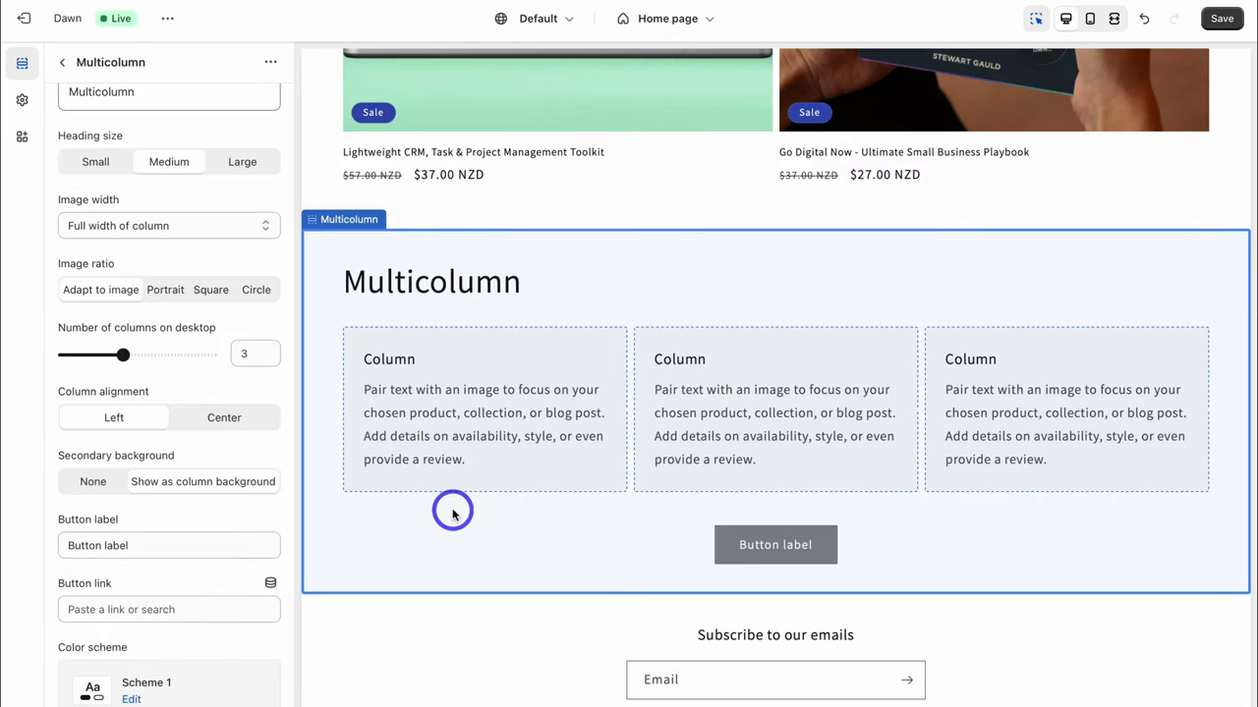
scroll(228, 457, "up", 1)
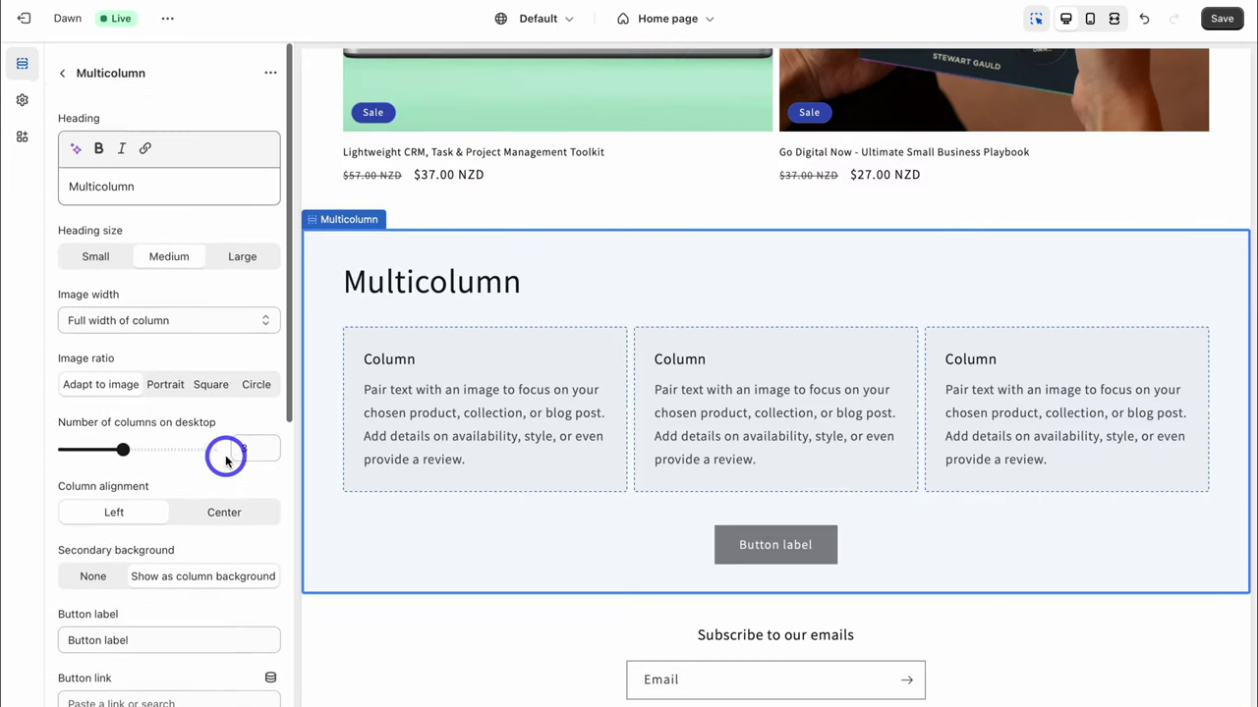
scroll(226, 459, "down", 4)
scroll(226, 457, "down", 3)
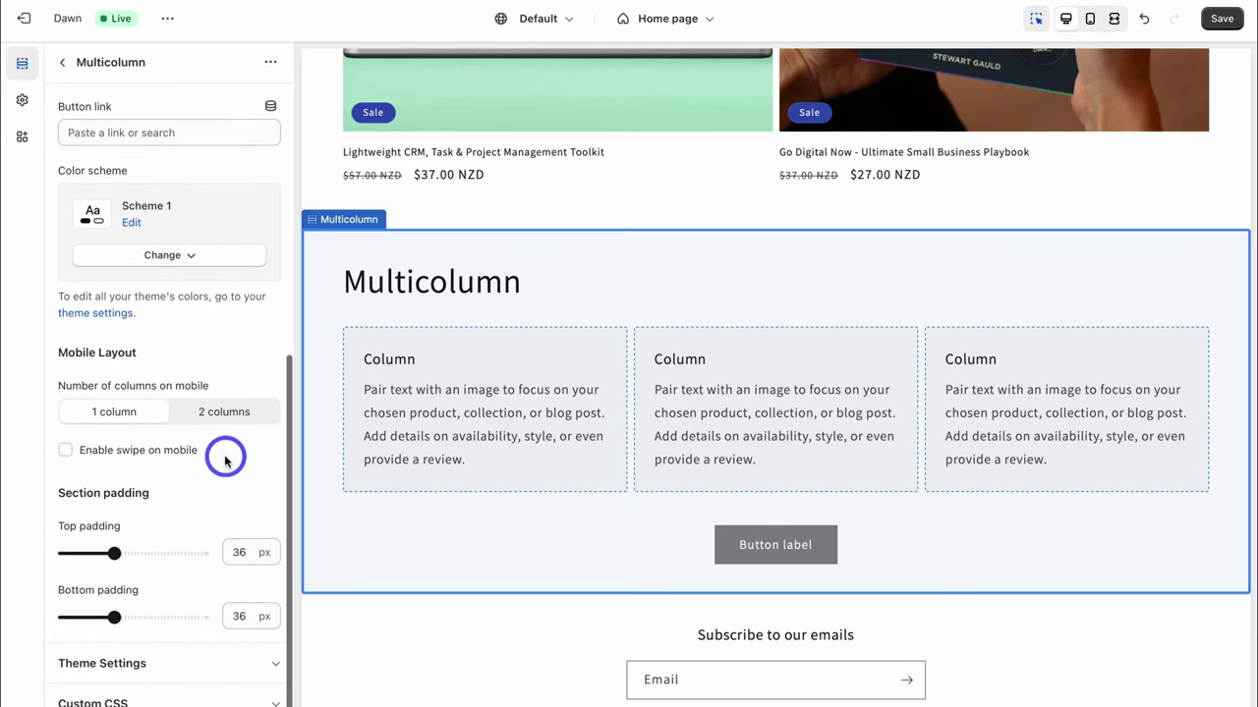
left_click(61, 66)
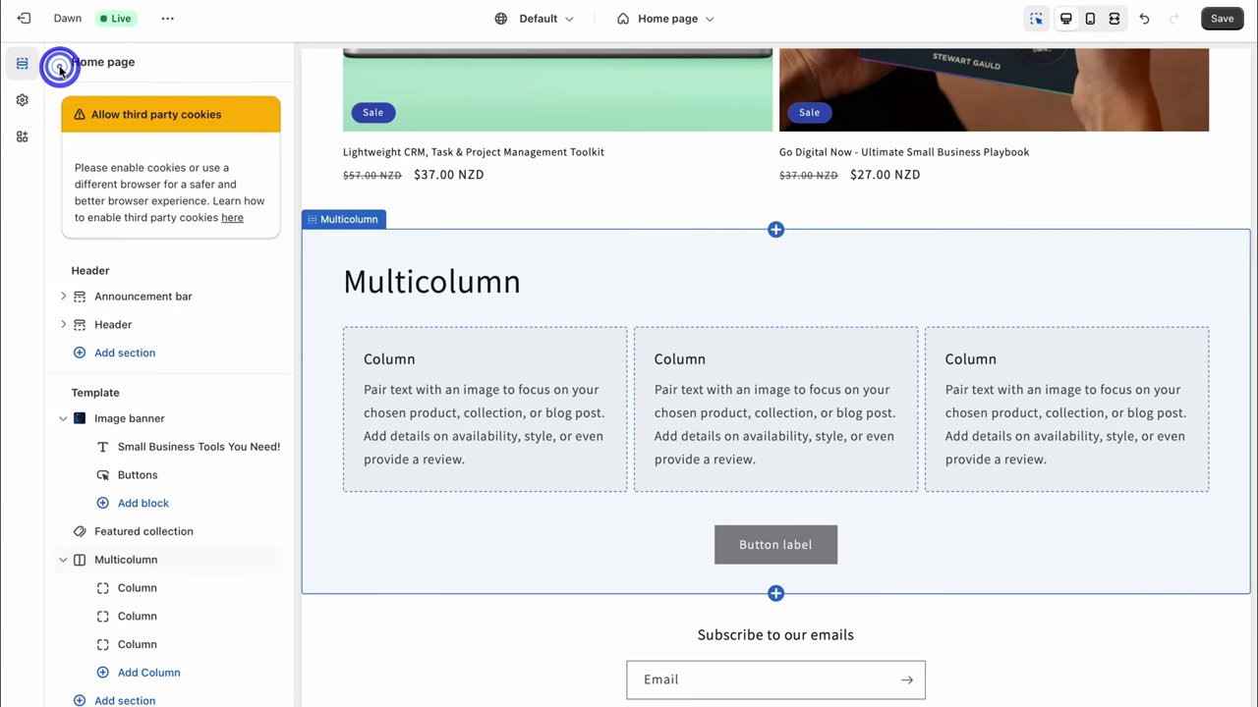
Replace the announcement bar's message with "30% OFF! Ultimate Small Business Playbook!"
scroll(140, 334, "down", 1)
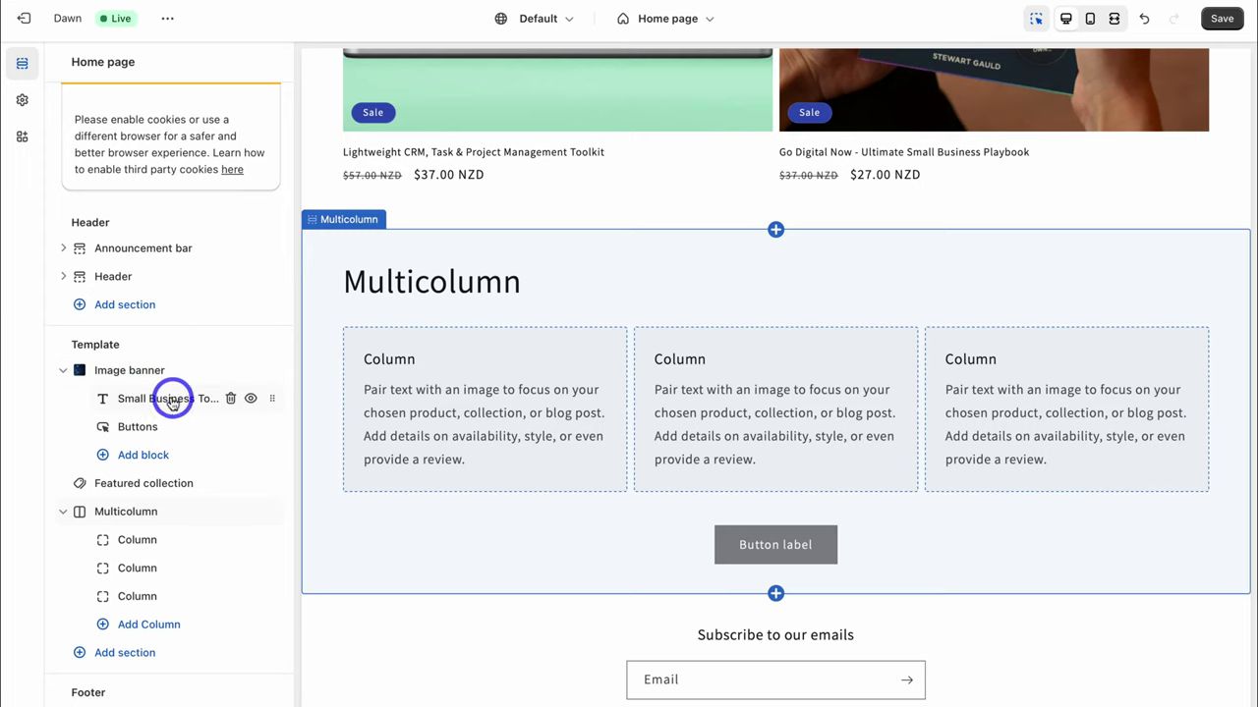
scroll(478, 426, "up", 10)
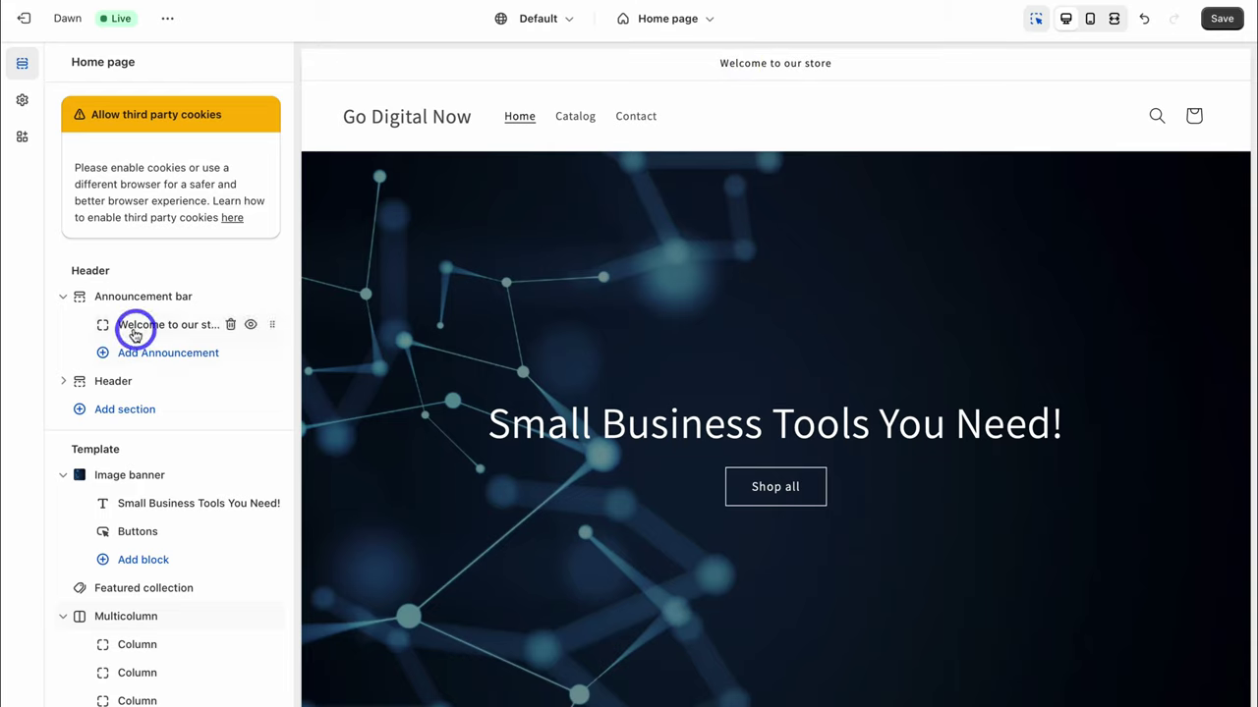
left_click(184, 332)
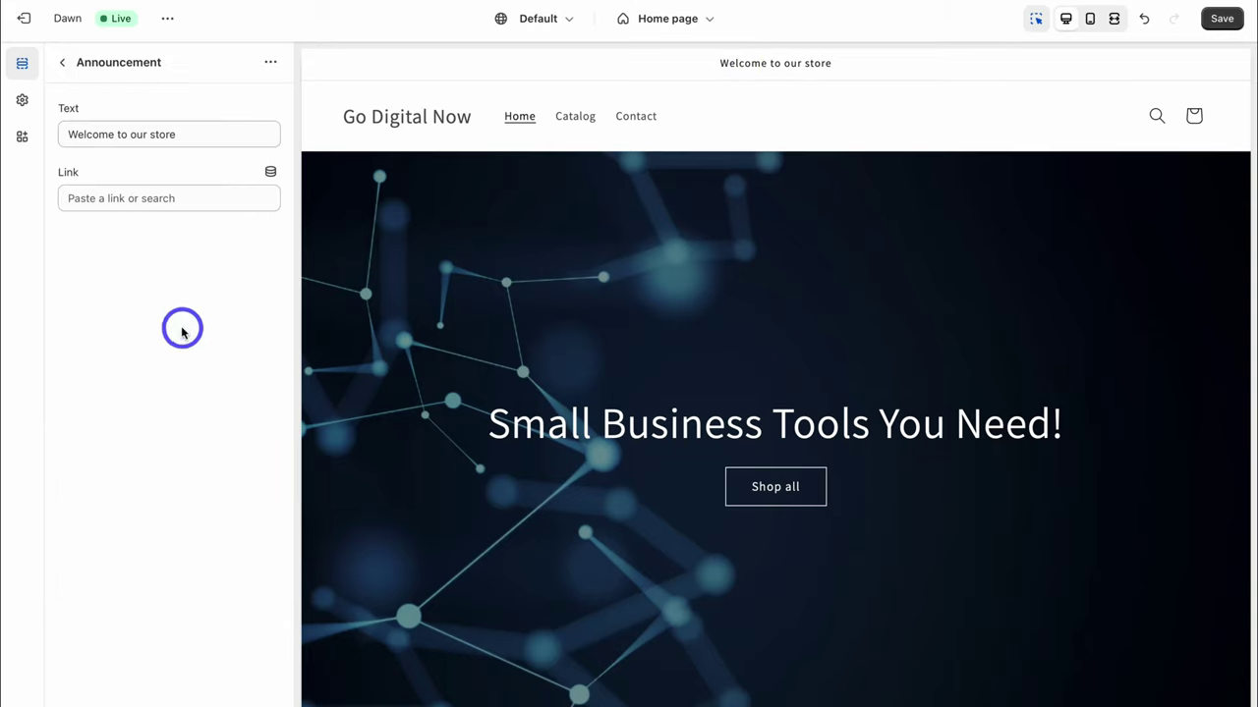
triple_click(217, 138)
type("30% OFF! Ultimate Small Business Playbook!")
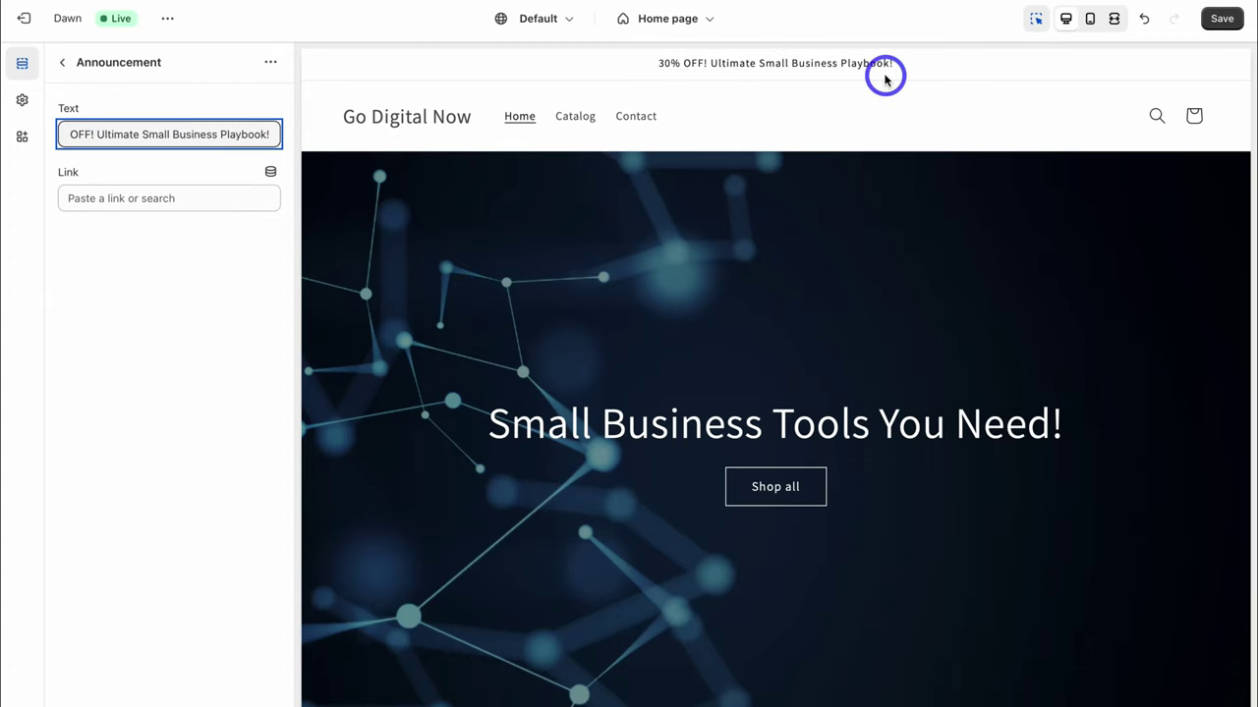
Link the announcement to the Go Digital Now - Ultimate Small Business Playbook product
left_click(155, 200)
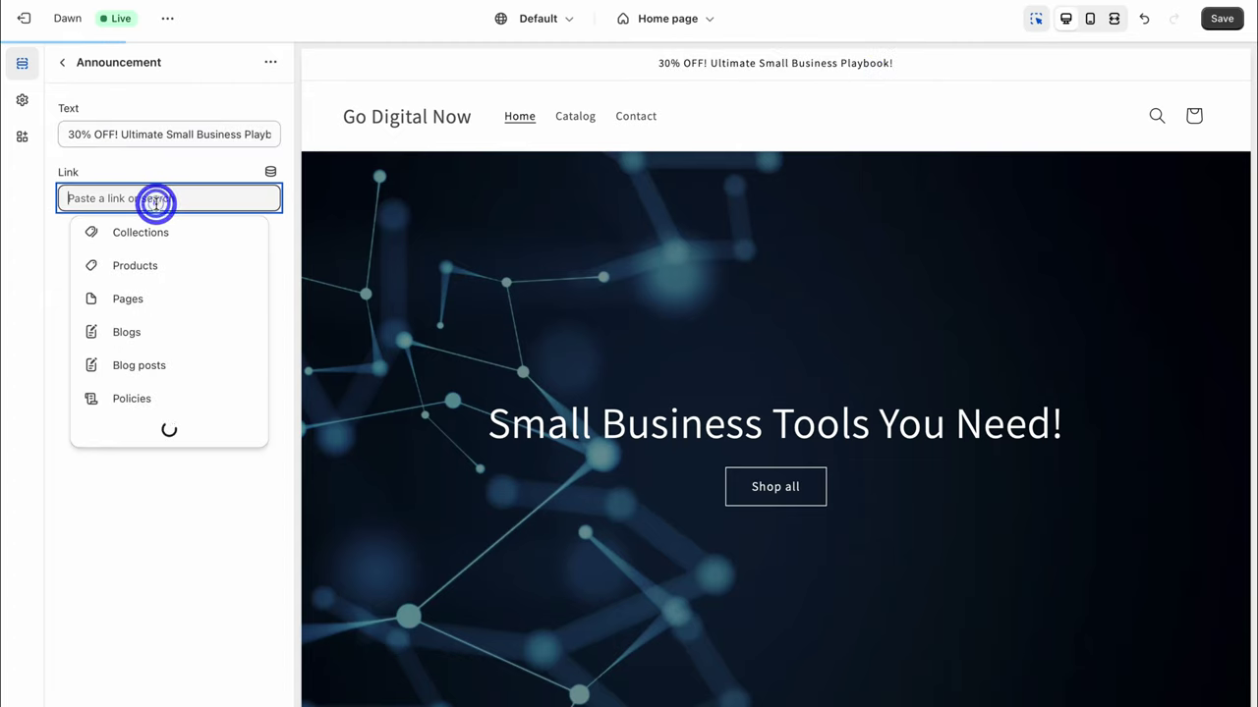
left_click(160, 266)
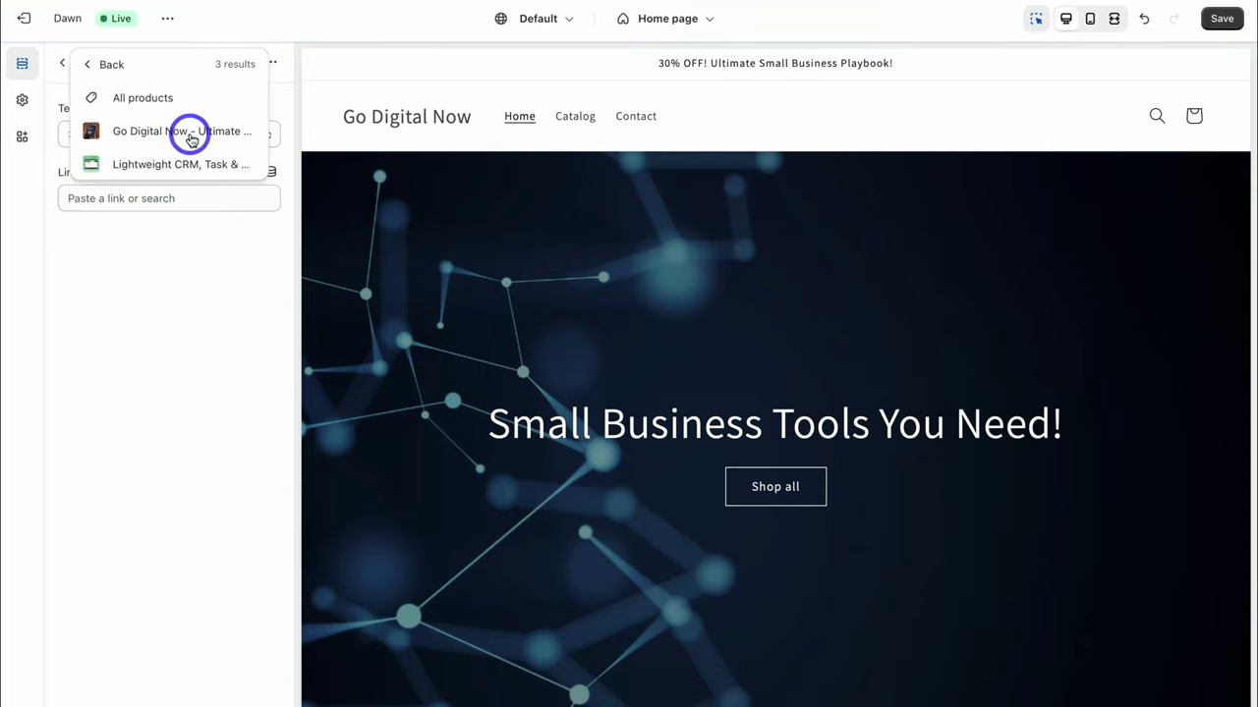
left_click(183, 135)
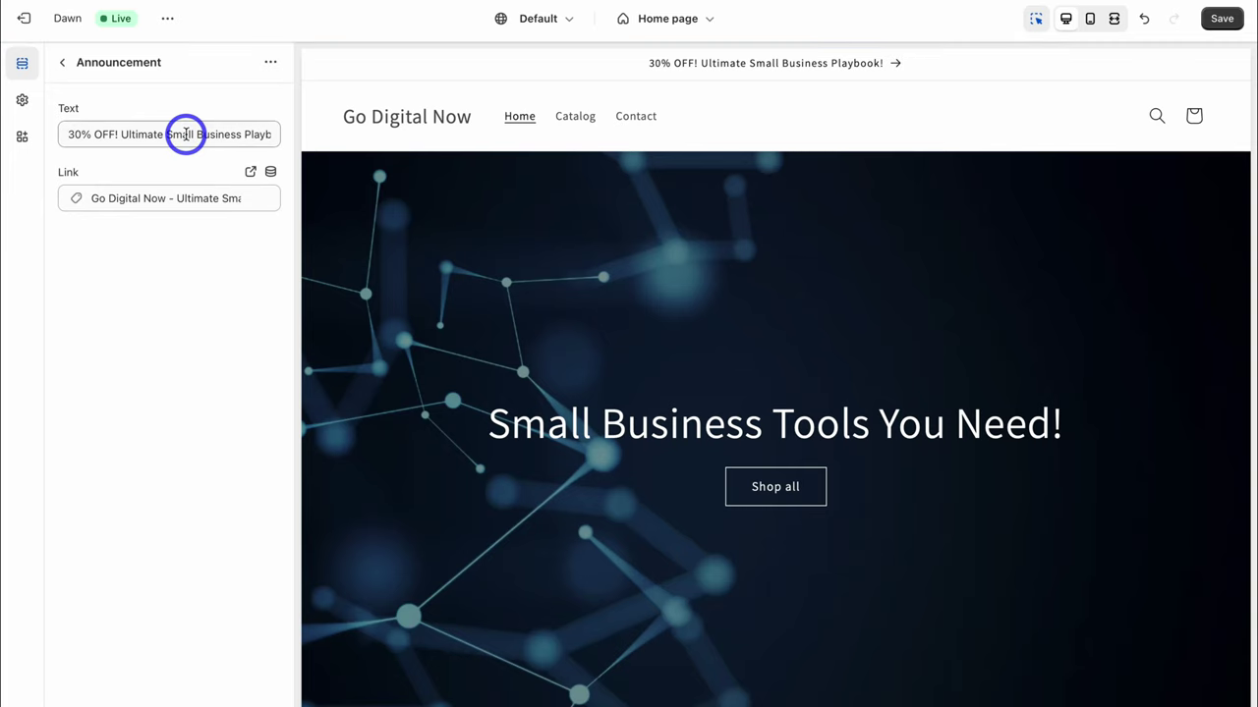
left_click(62, 62)
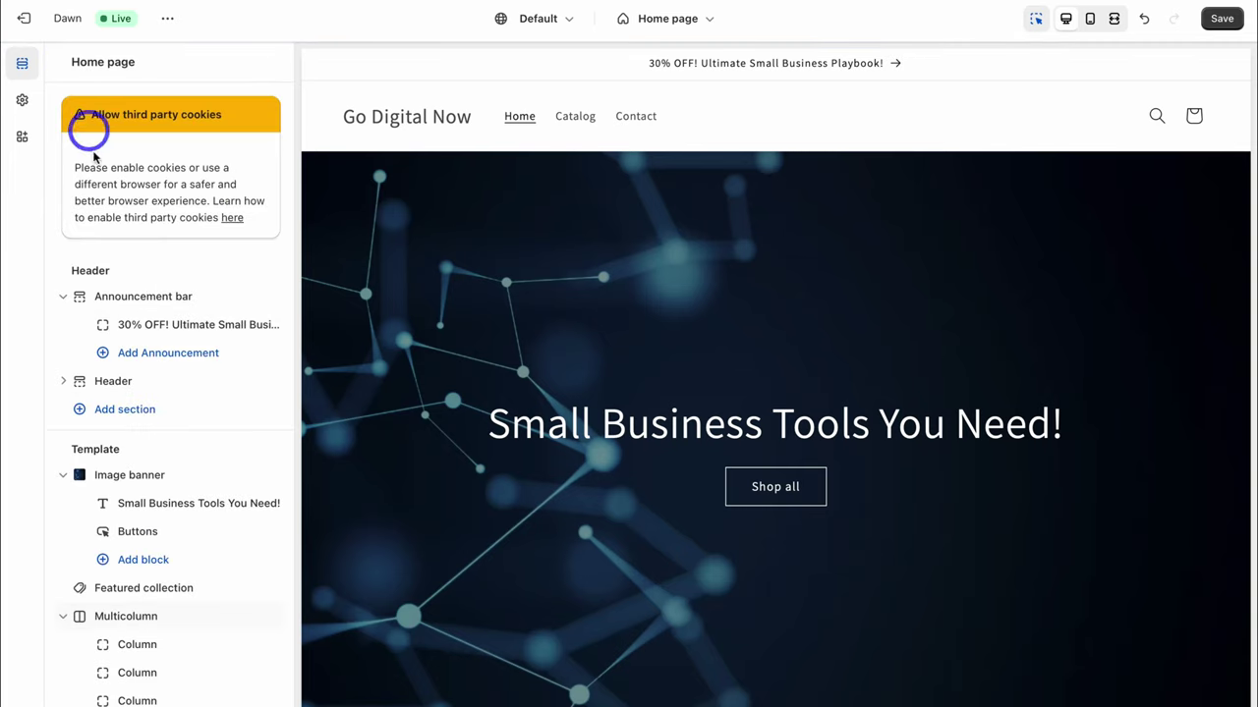
Set the announcement bar's color scheme to Scheme 5 and save the theme changes
left_click(144, 298)
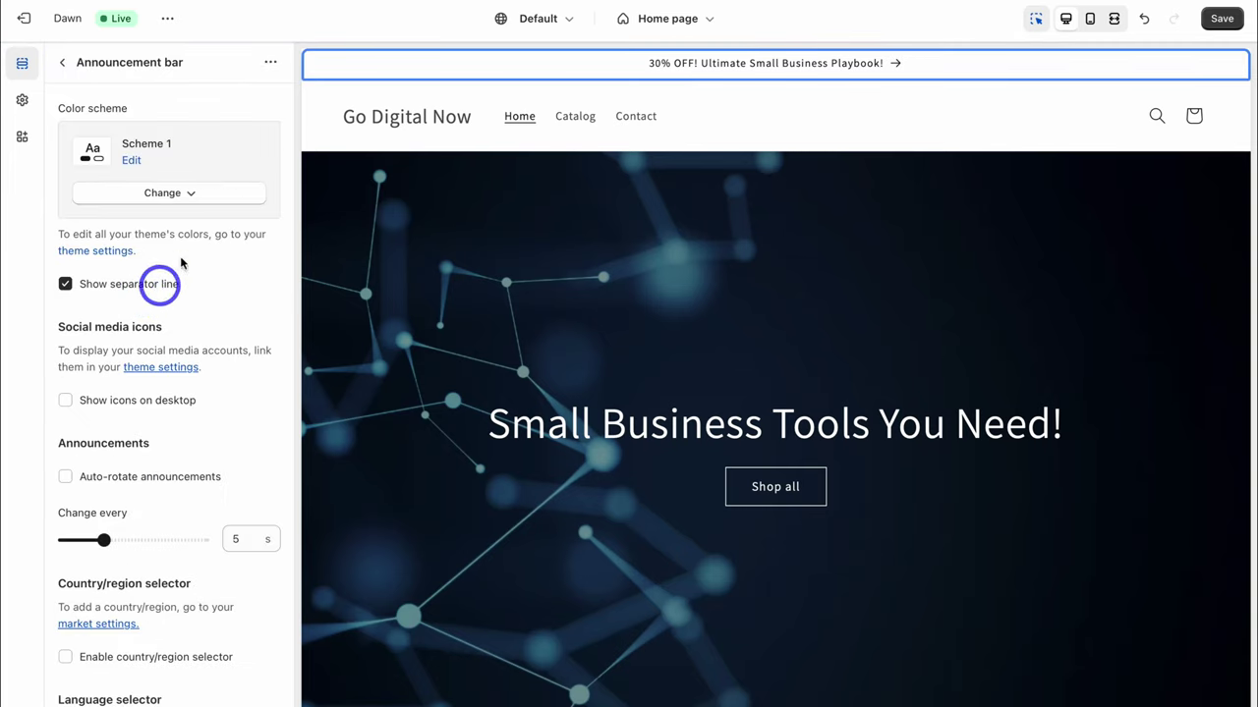
left_click(177, 194)
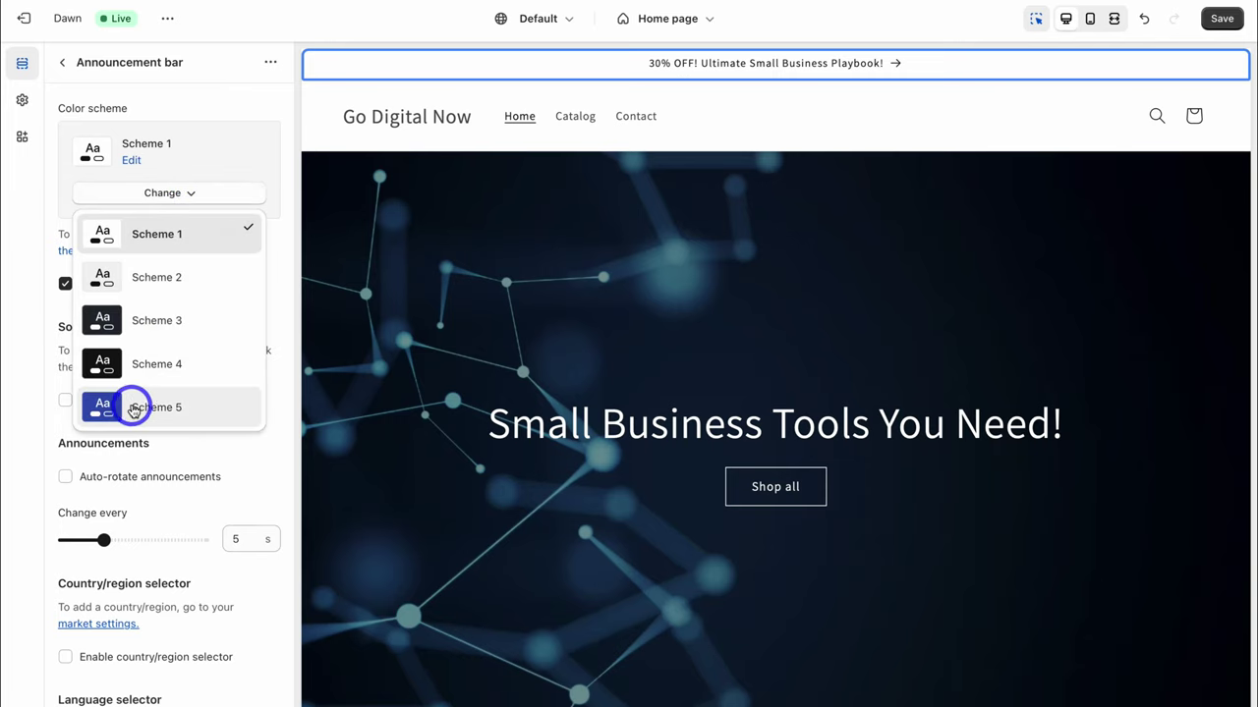
left_click(165, 411)
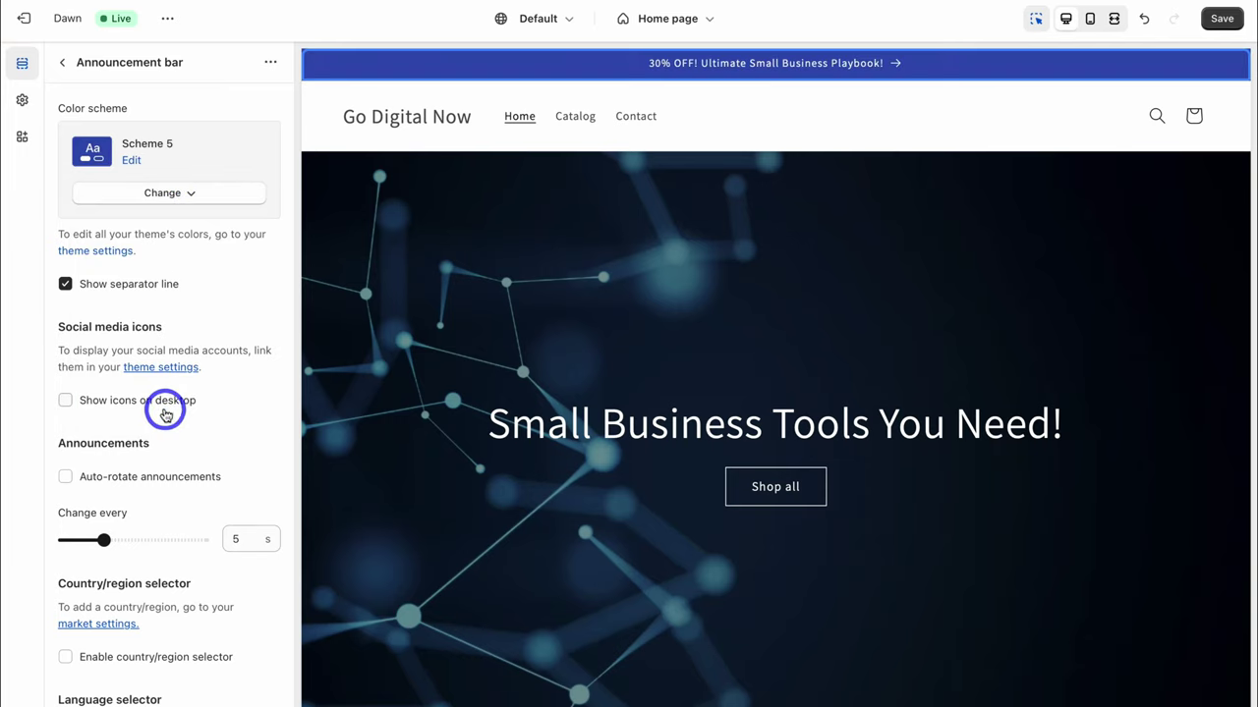
left_click(1217, 21)
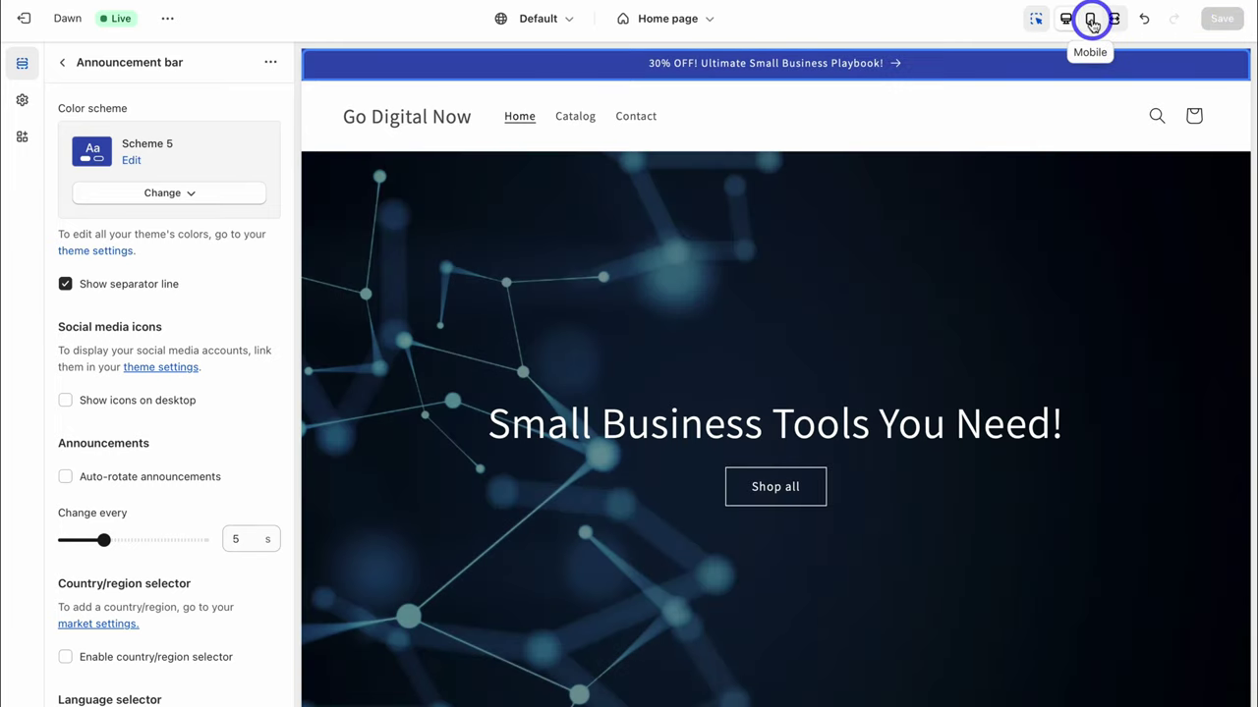
Preview the home page in the mobile layout down to the email signup, then return to the desktop layout
left_click(1092, 22)
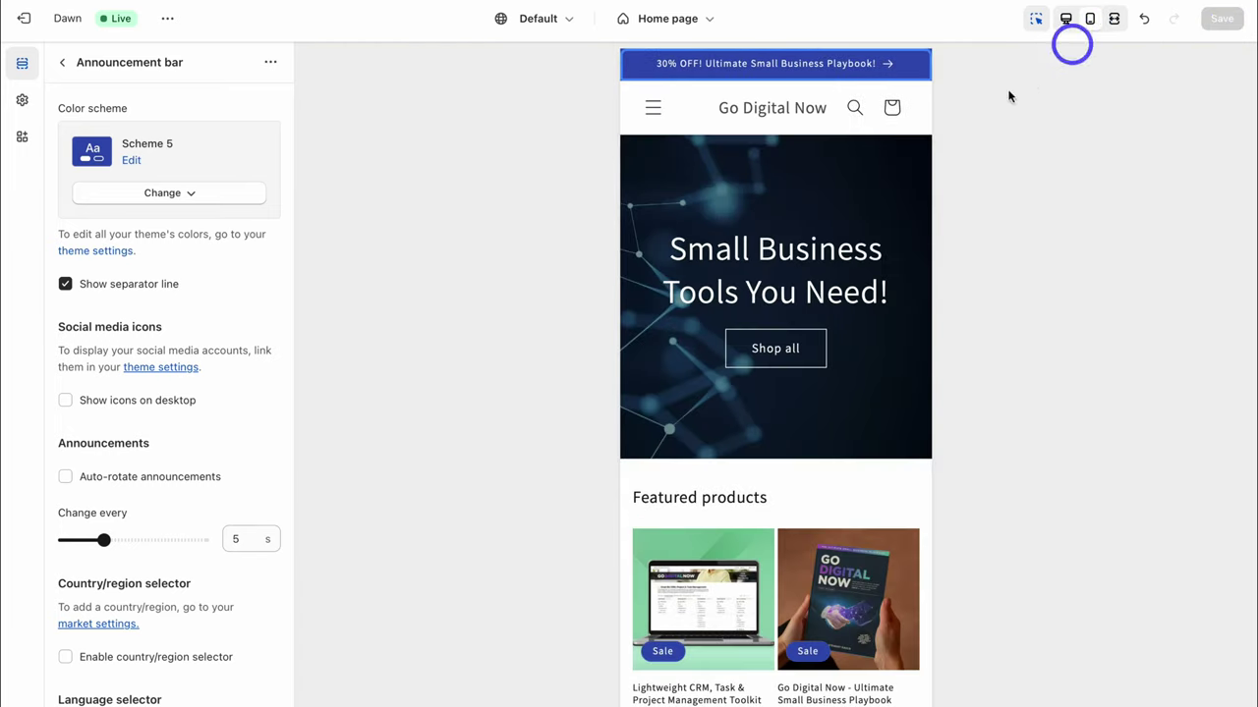
scroll(878, 207, "down", 3)
scroll(881, 209, "down", 5)
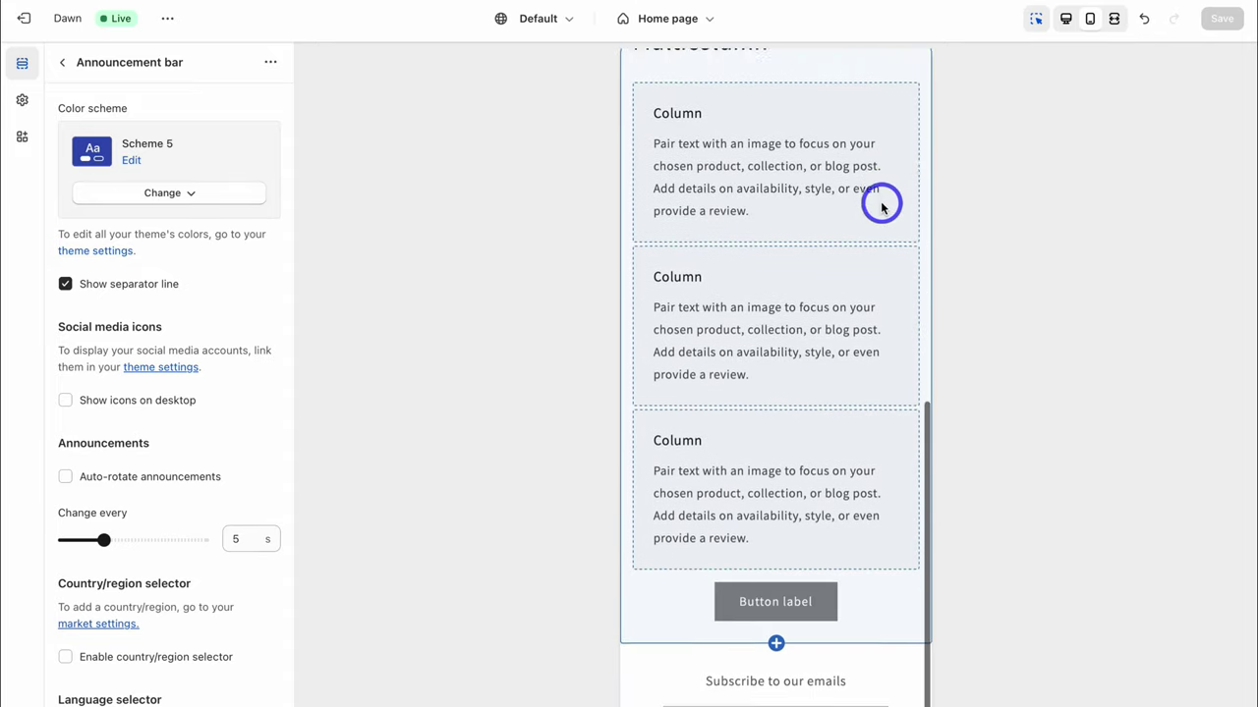
left_click(1065, 20)
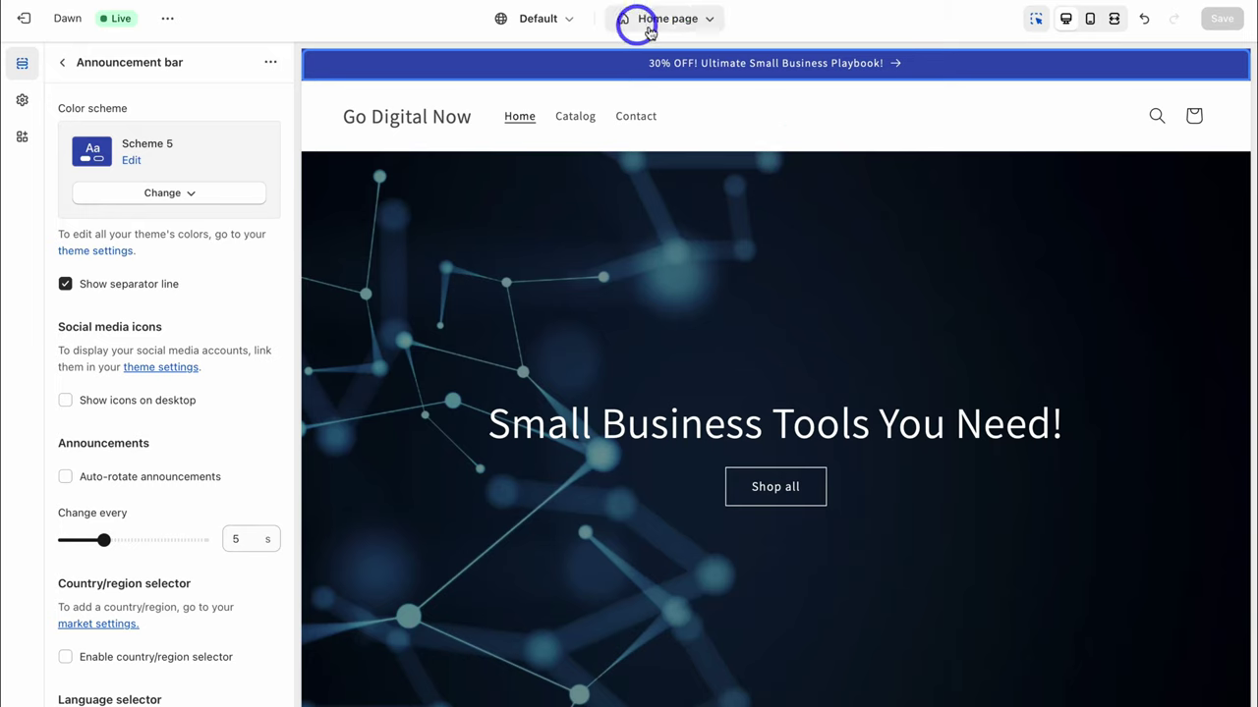
Open the contact page template in the theme editor and review its contact form and footer settings
left_click(704, 23)
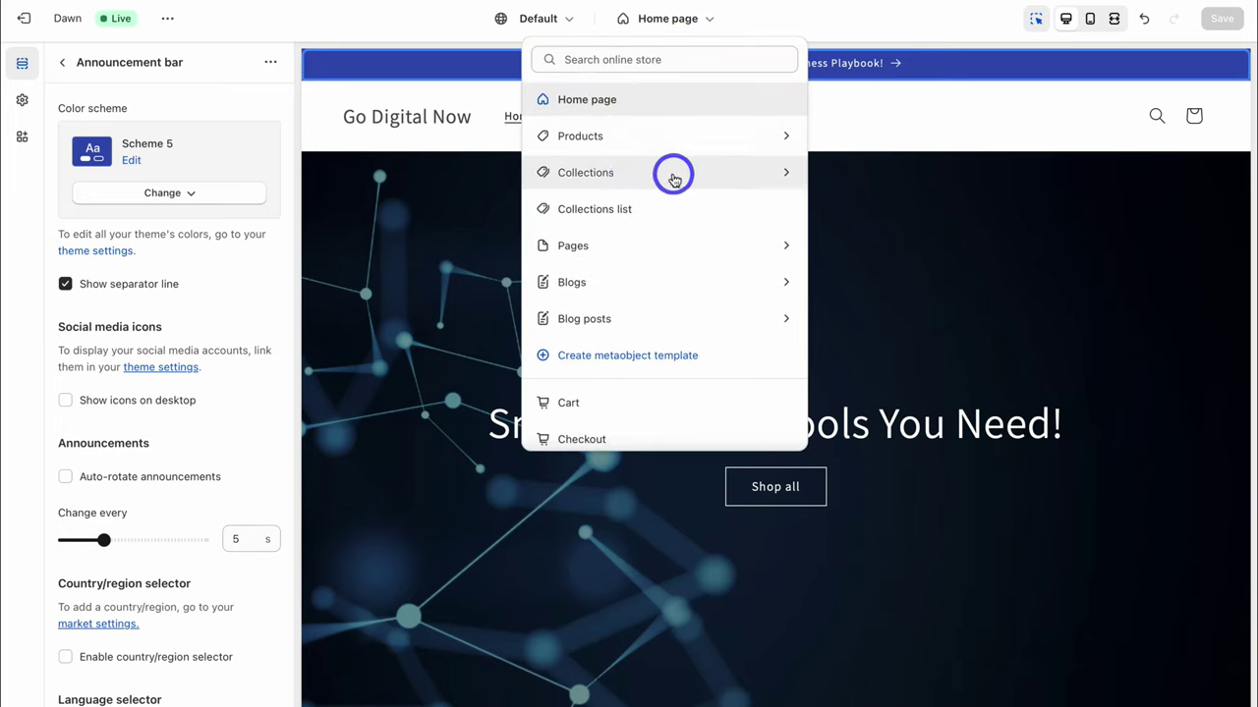
left_click(728, 258)
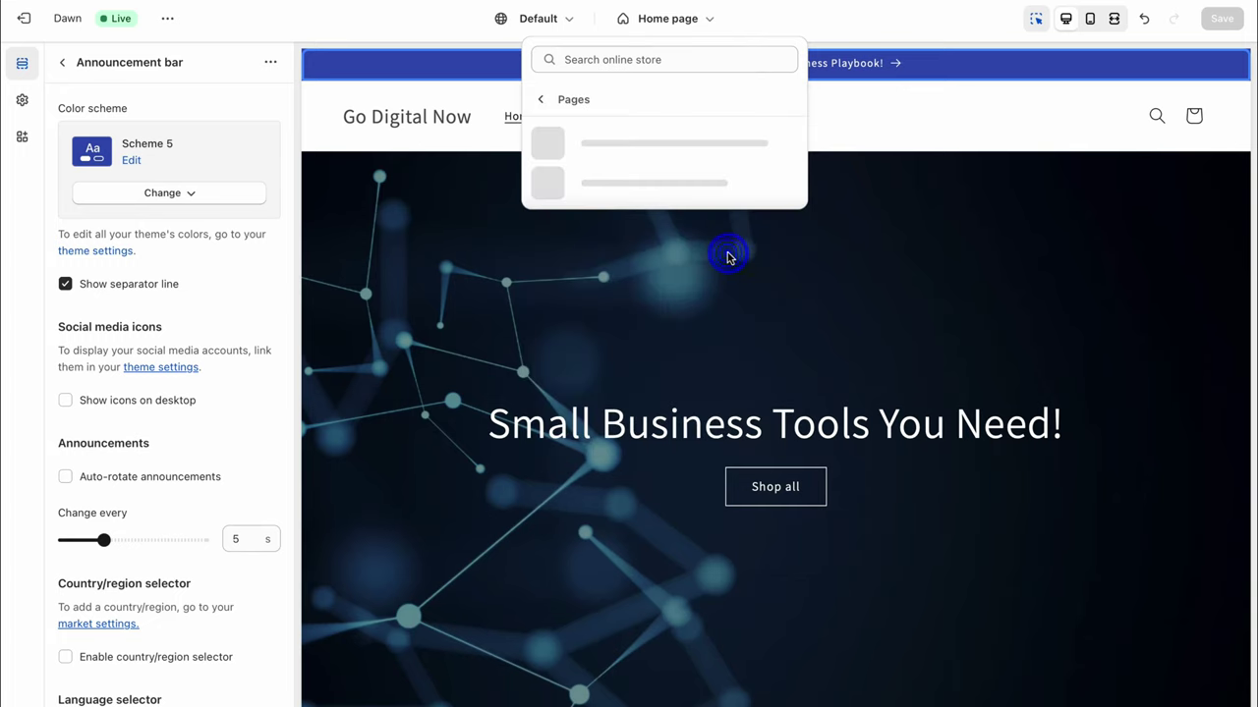
left_click(672, 188)
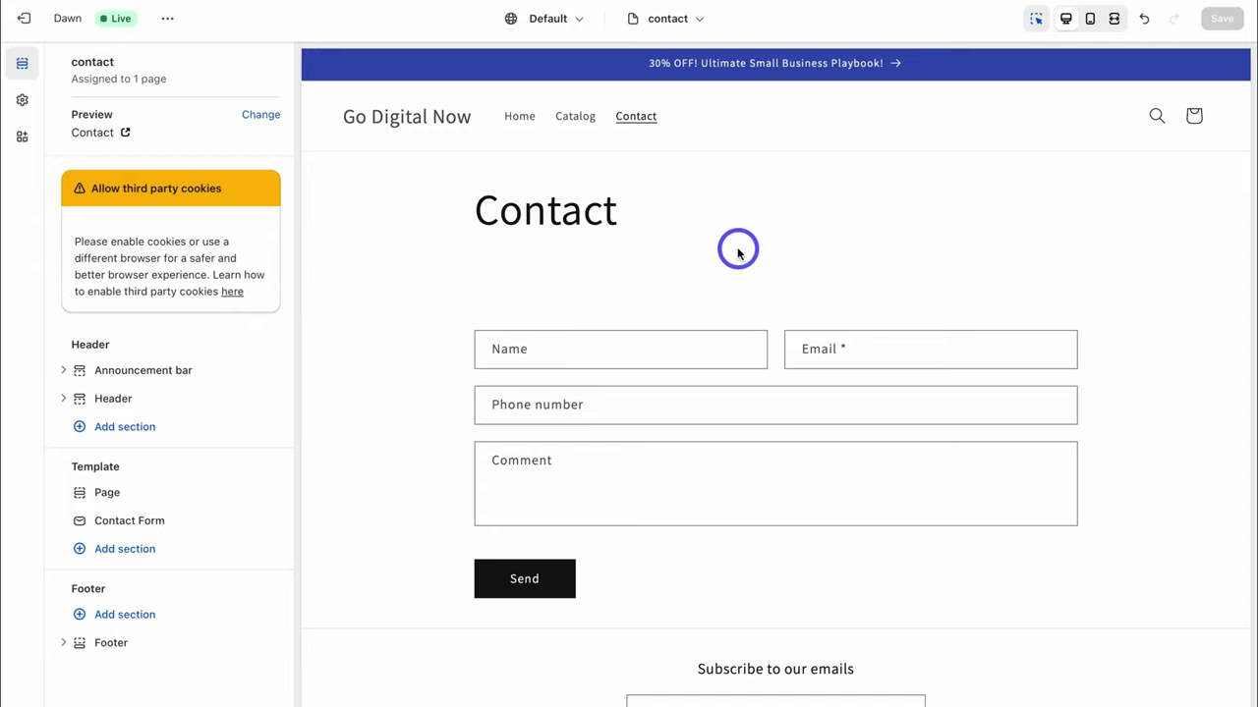
scroll(747, 281, "down", 3)
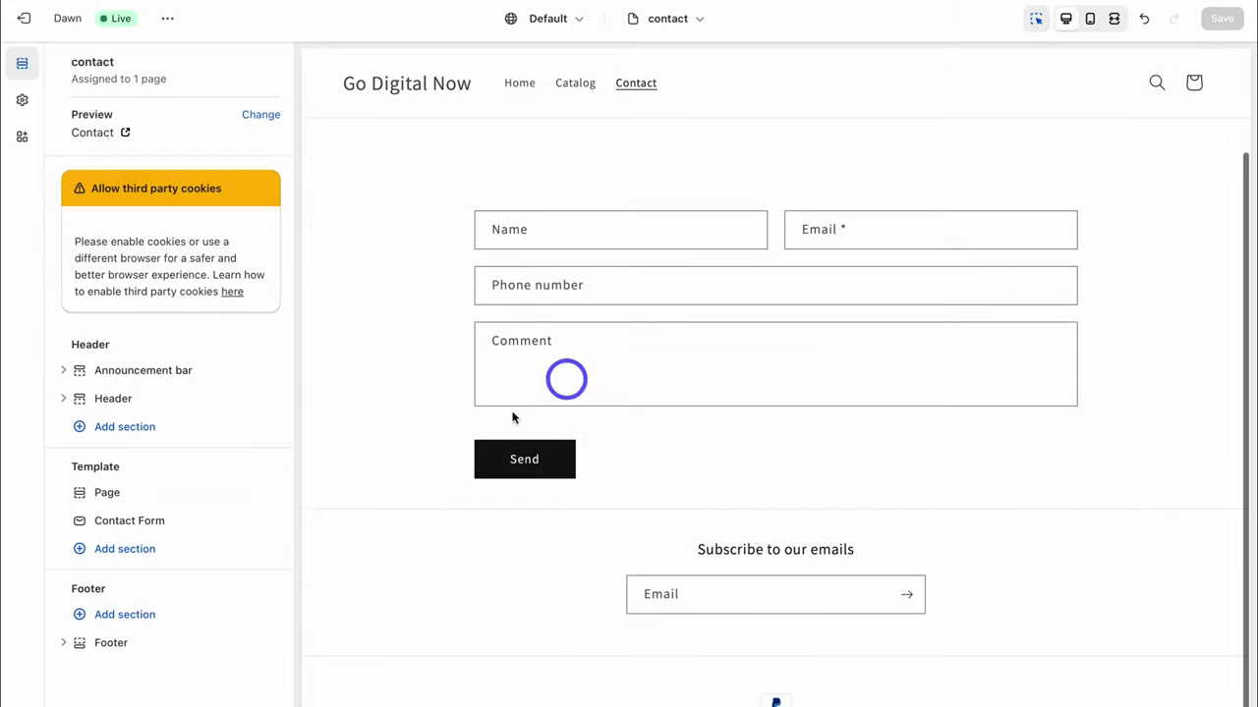
left_click(116, 643)
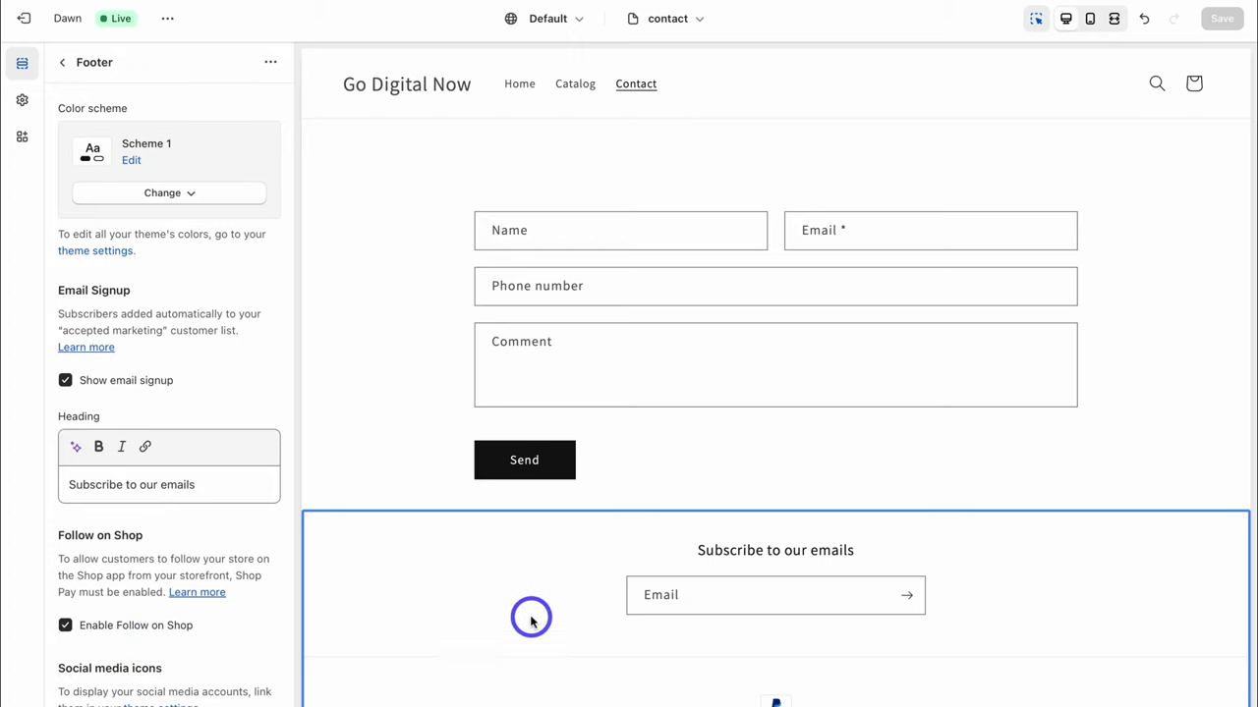
Upload the Go_Digital_Now_logo_blue image and set it as the theme's logo
left_click(22, 101)
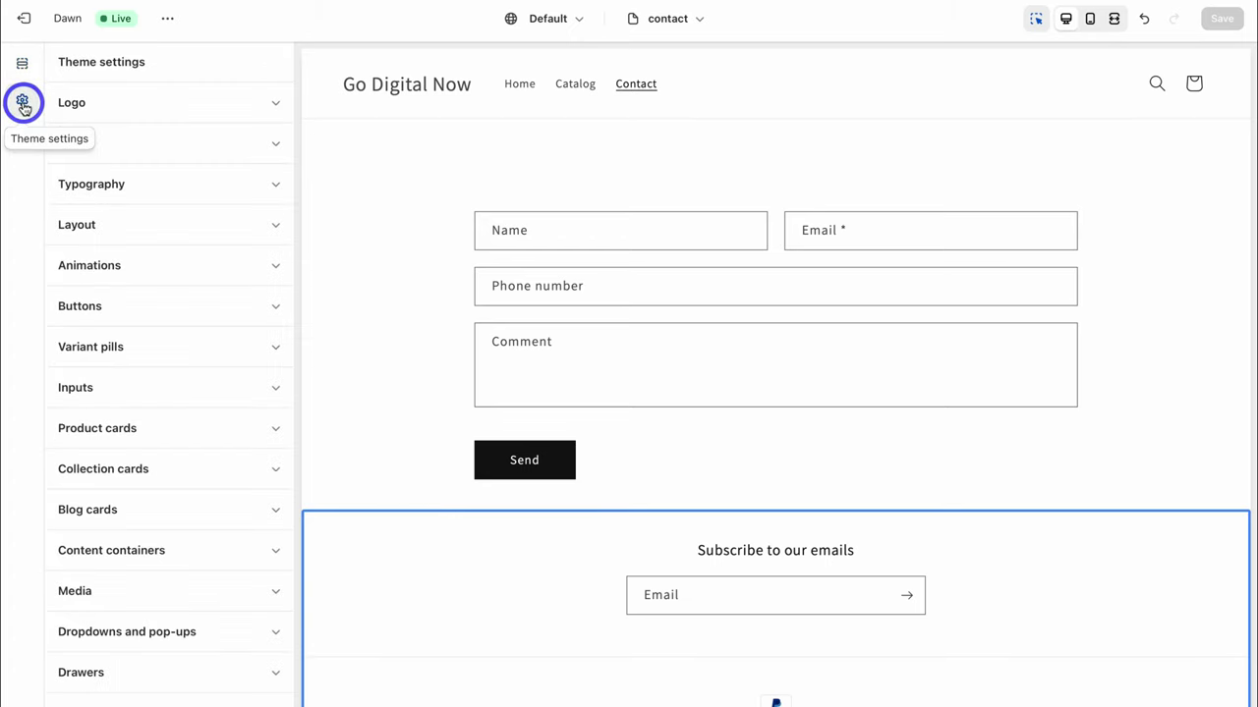
left_click(274, 104)
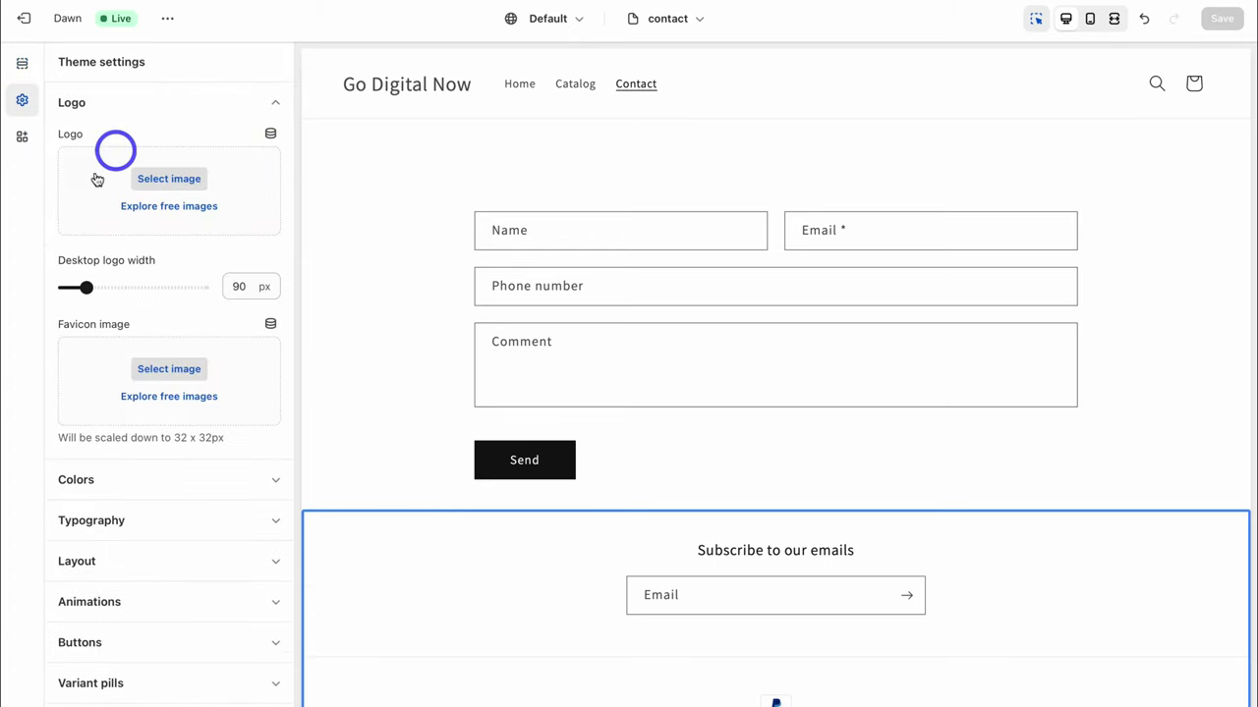
left_click(156, 183)
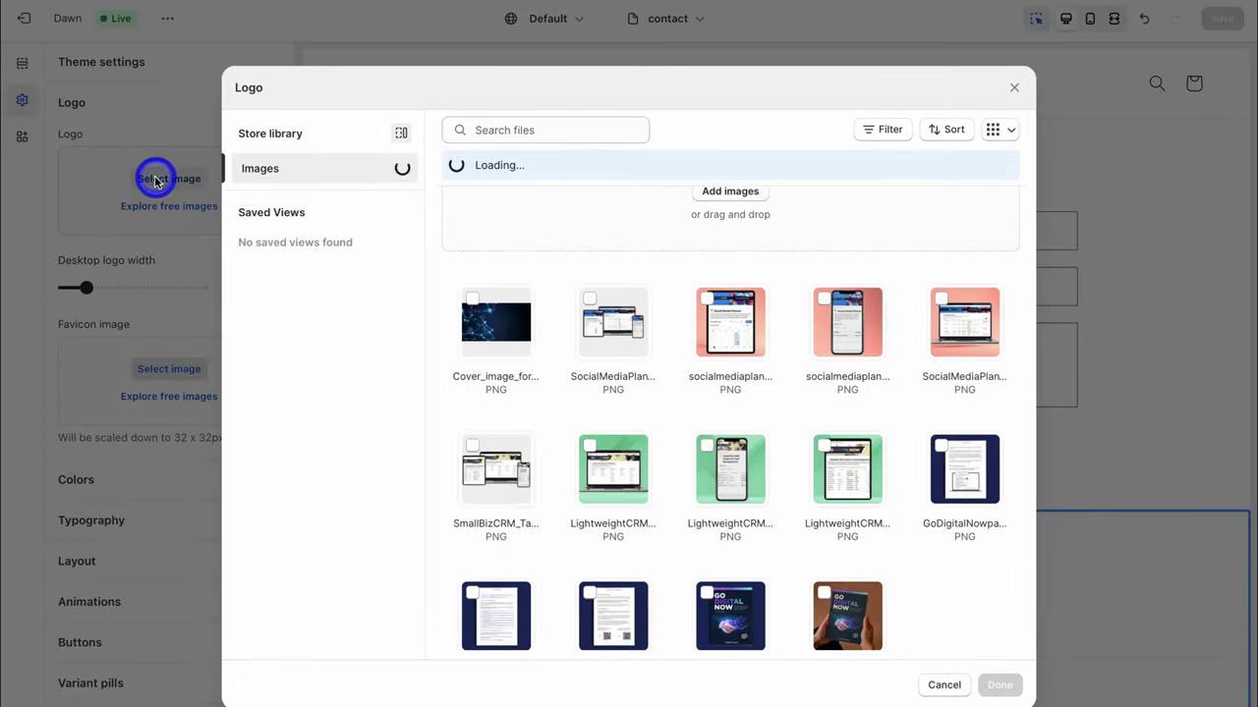
left_click(733, 193)
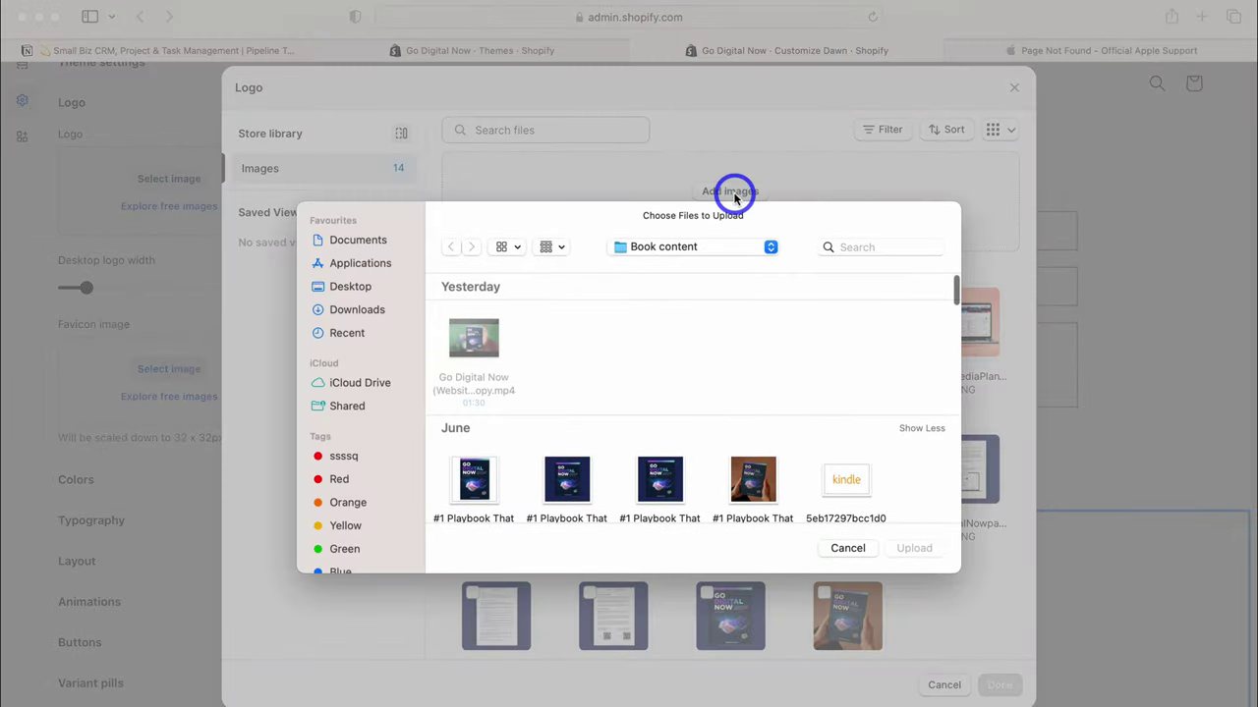
scroll(688, 422, "down", 5)
left_click(472, 412)
key("Return")
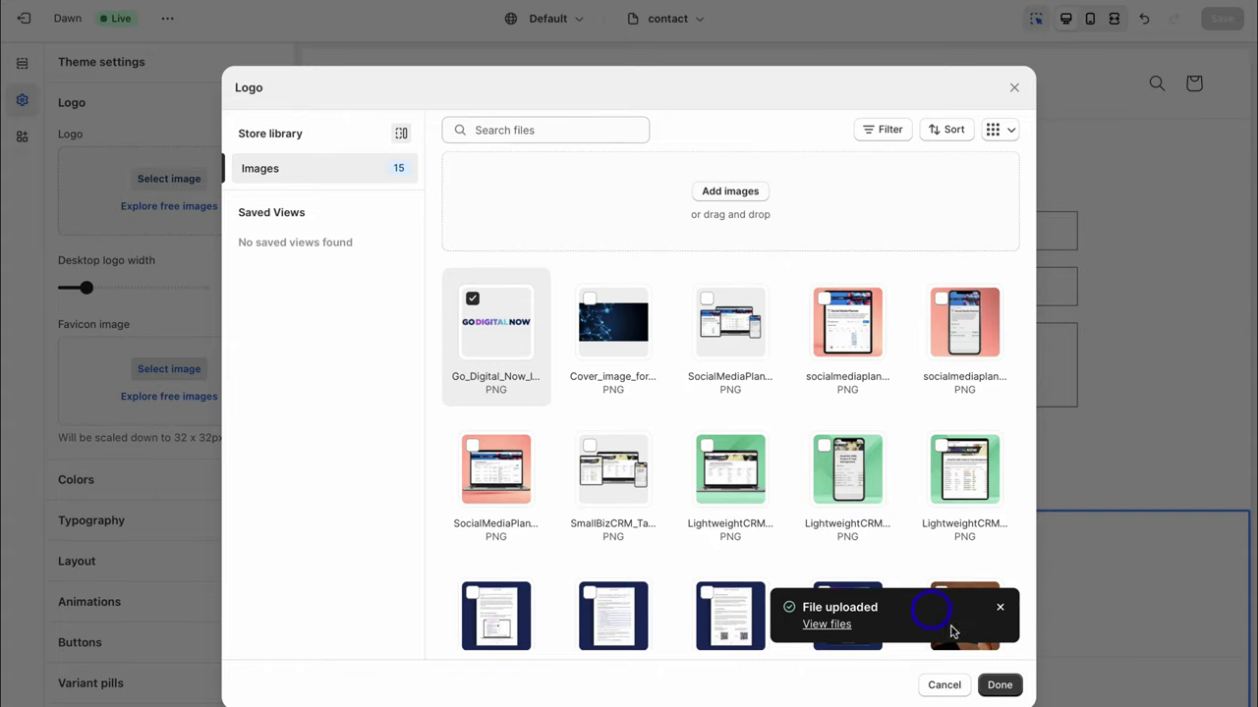
left_click(999, 684)
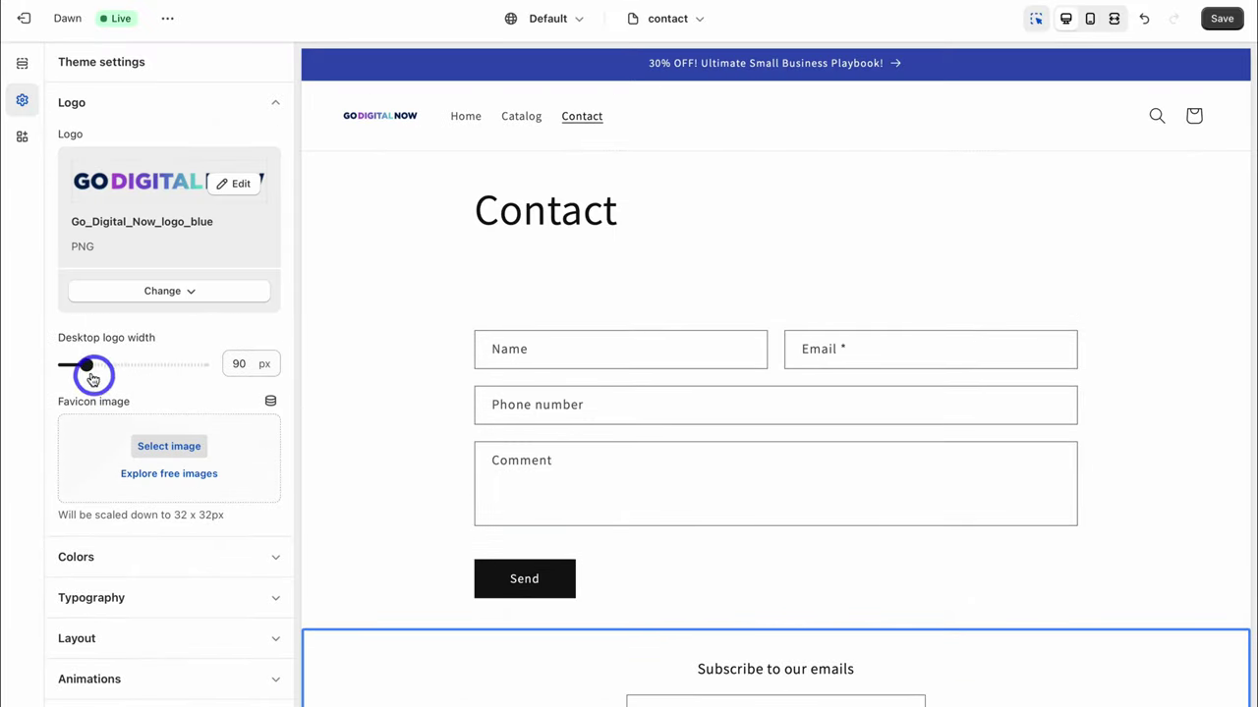
Set the desktop logo width to 180 px and save the theme changes
left_click_drag(86, 364, 137, 365)
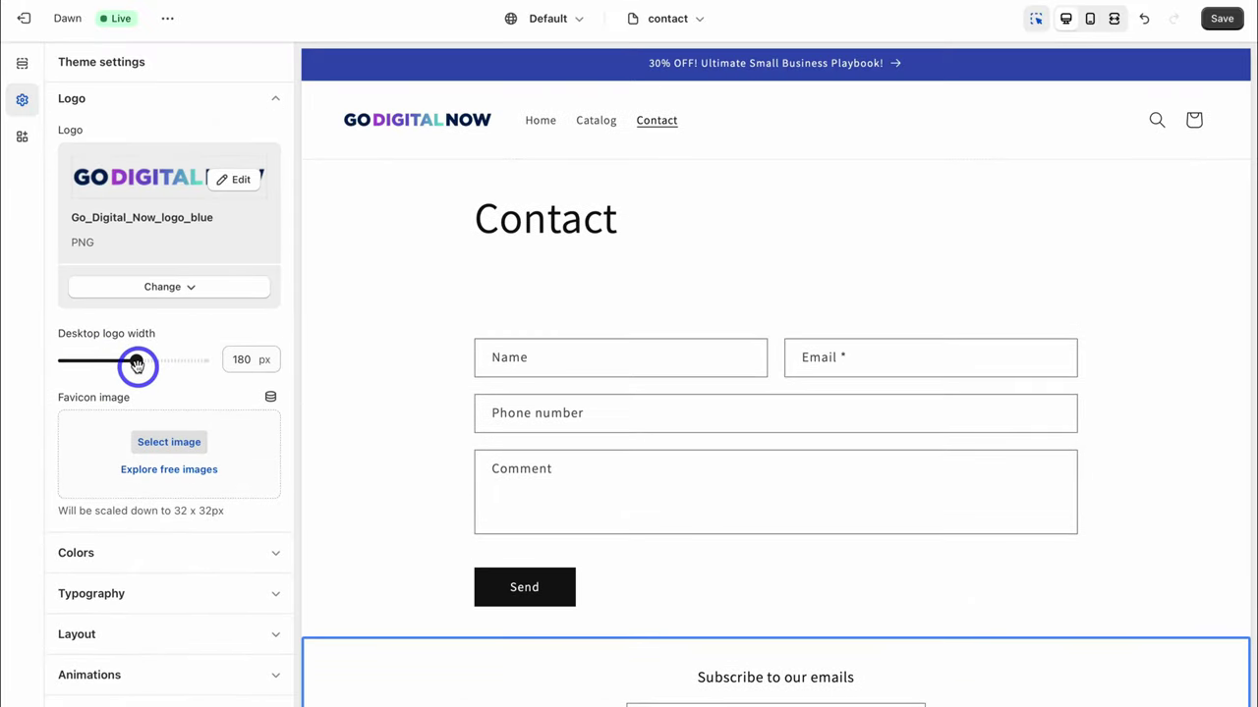
left_click(1221, 21)
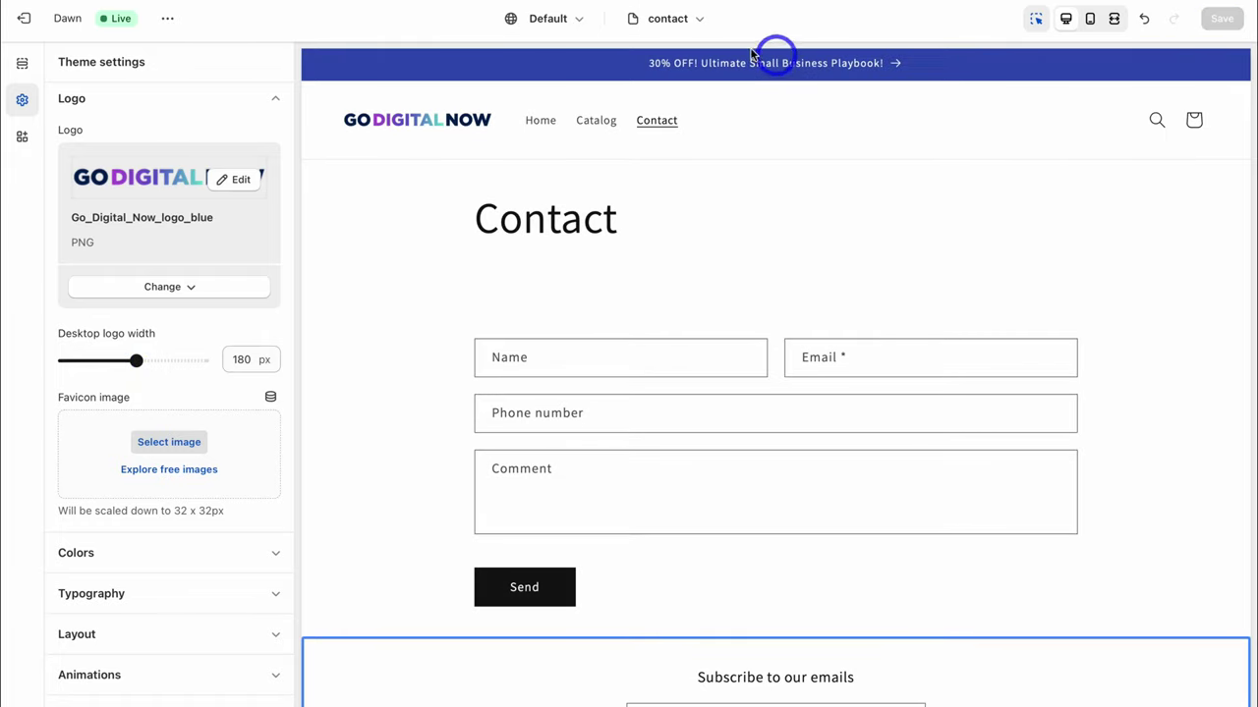
Open the default product template and review the Social Media Planner product page, including its Related products section
left_click(690, 20)
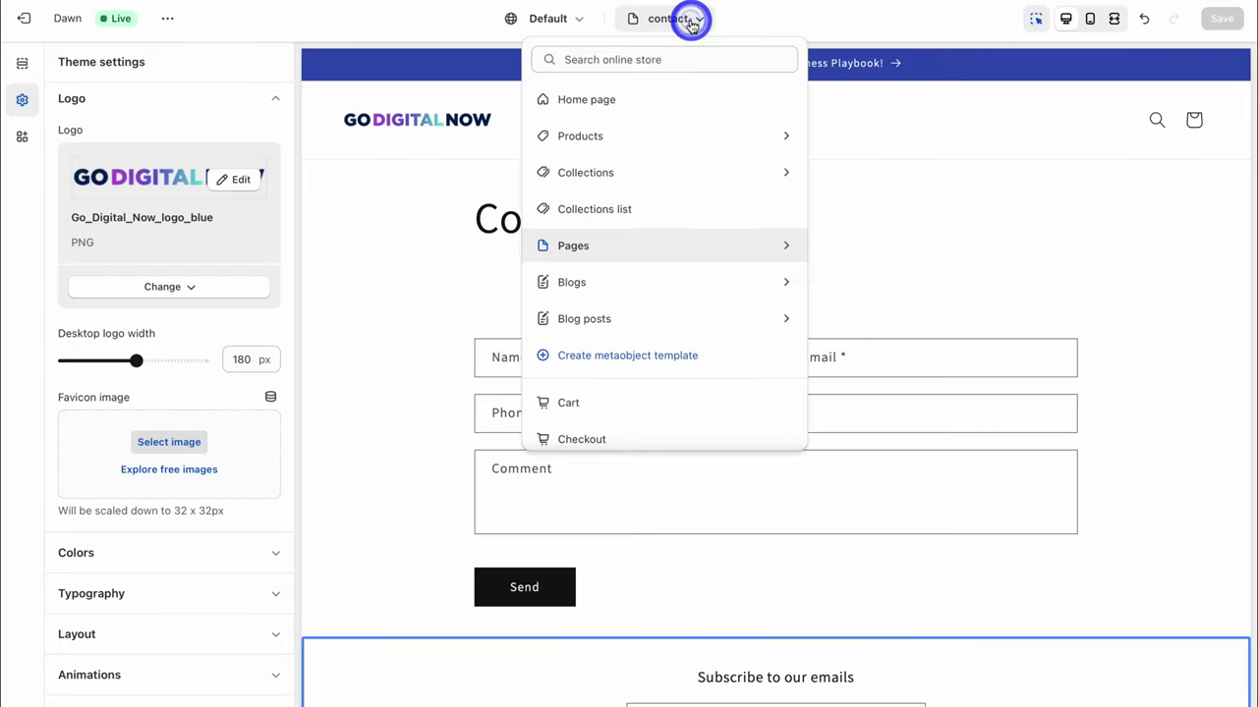
left_click(677, 136)
left_click(677, 141)
scroll(875, 204, "down", 6)
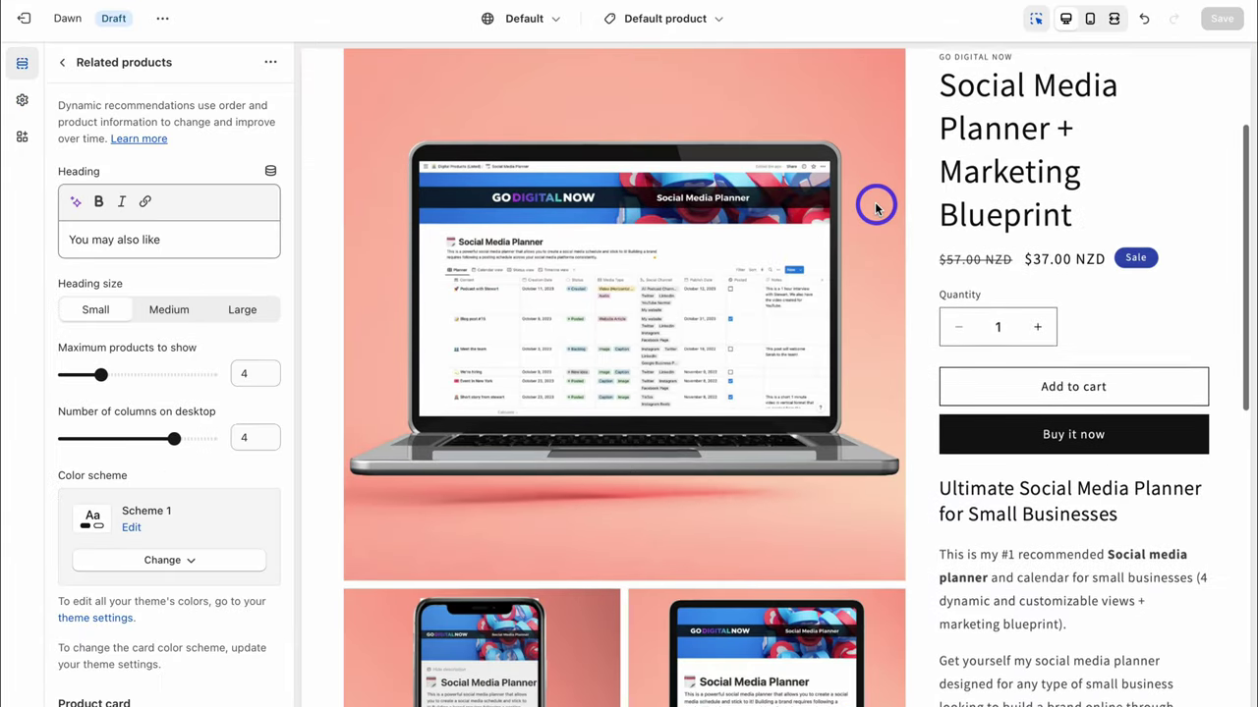
scroll(877, 208, "down", 3)
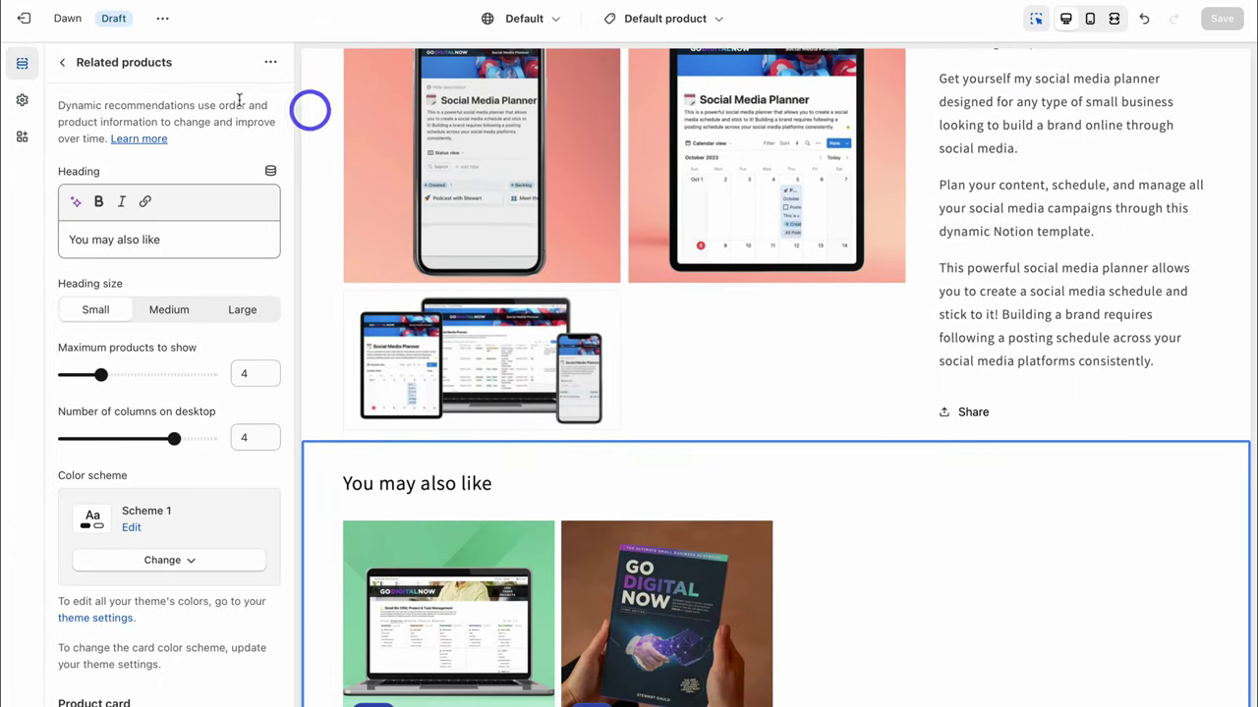
left_click(62, 62)
scroll(426, 293, "down", 2)
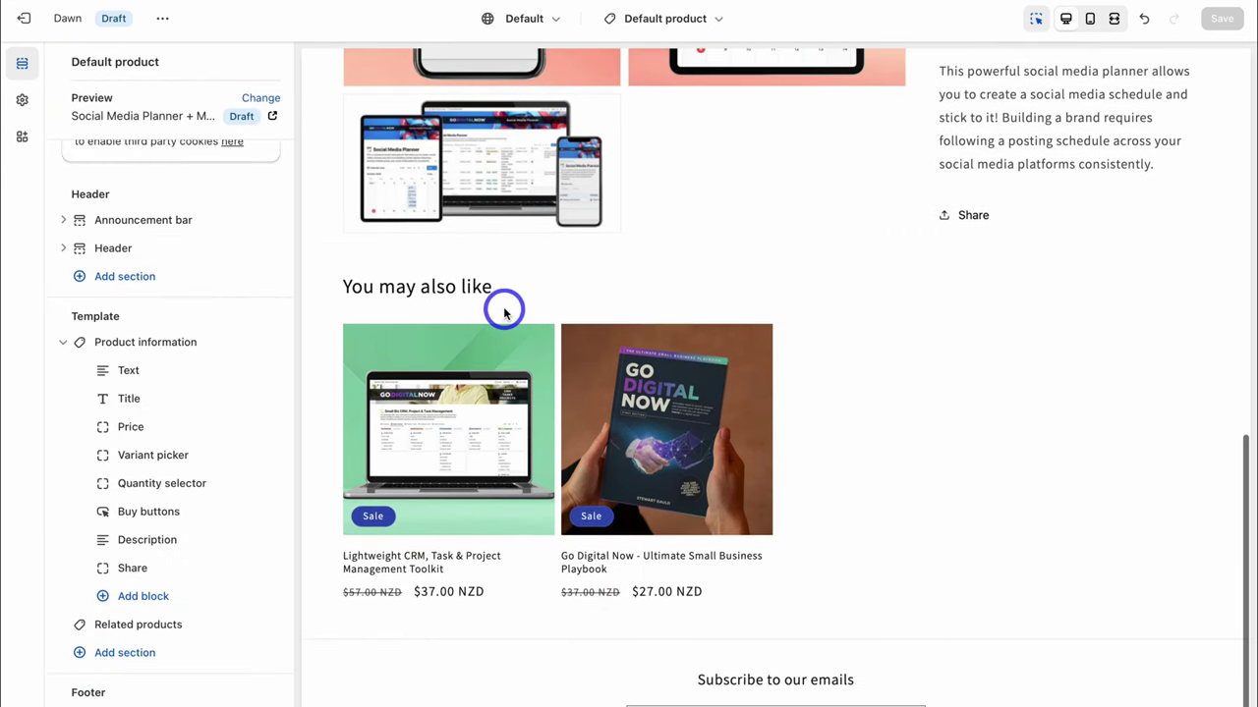
left_click(907, 420)
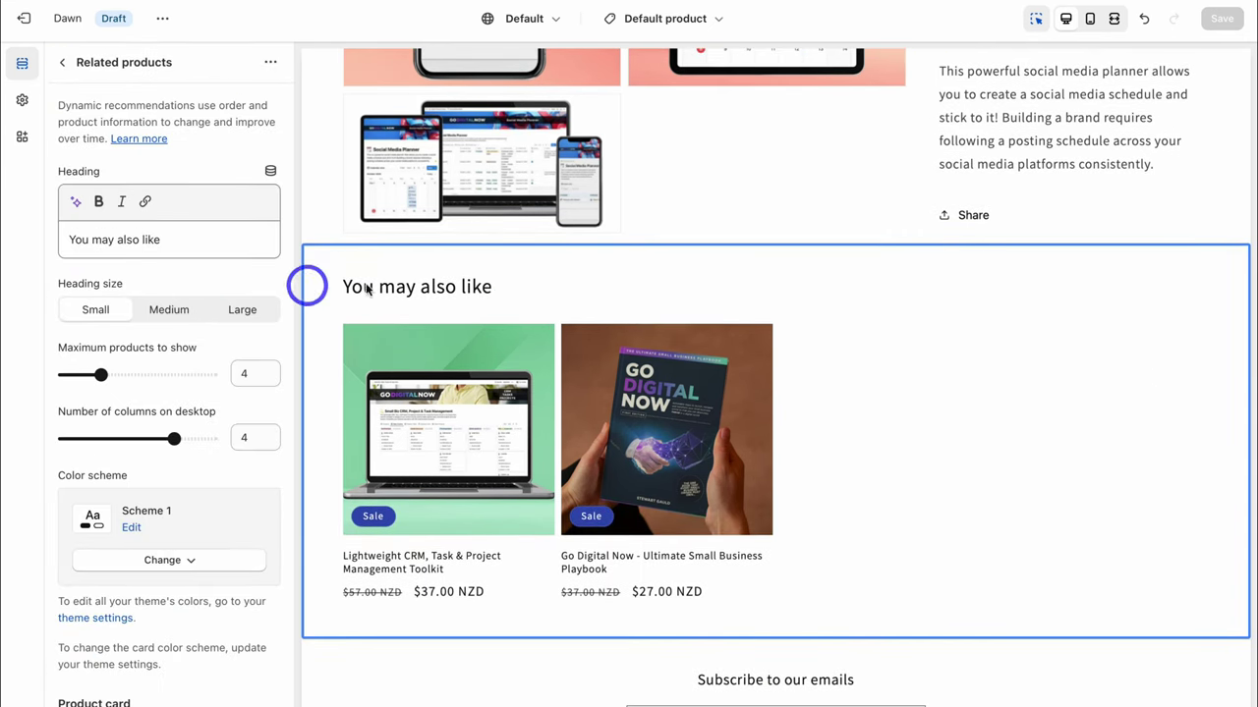
scroll(480, 284, "up", 6)
scroll(480, 287, "up", 1)
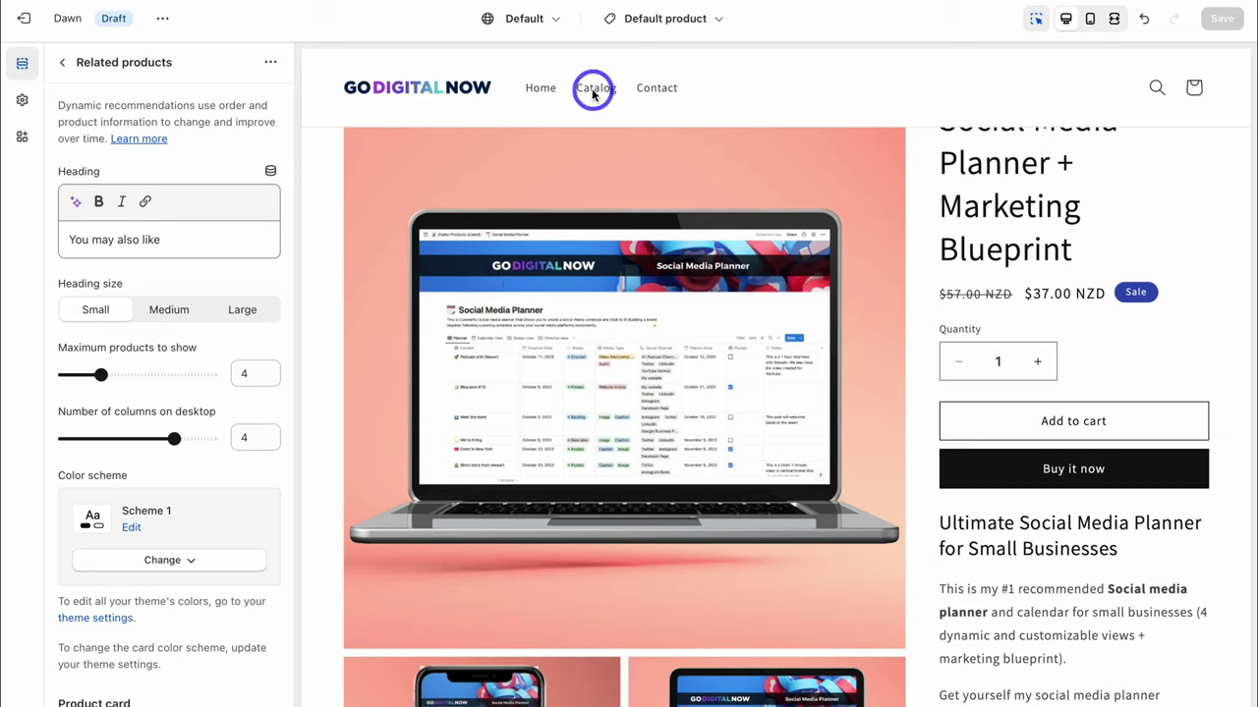
Exit the theme editor to view the online store's pages list and the store's checkout settings
left_click(23, 18)
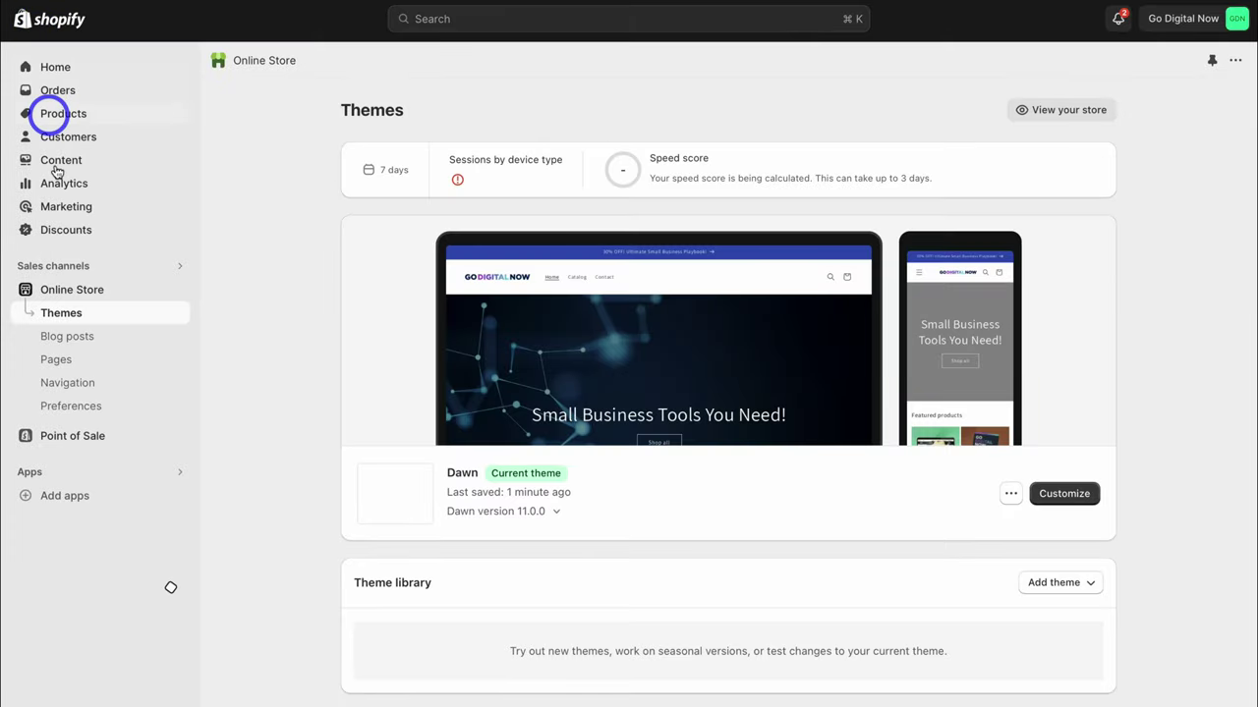
left_click(76, 361)
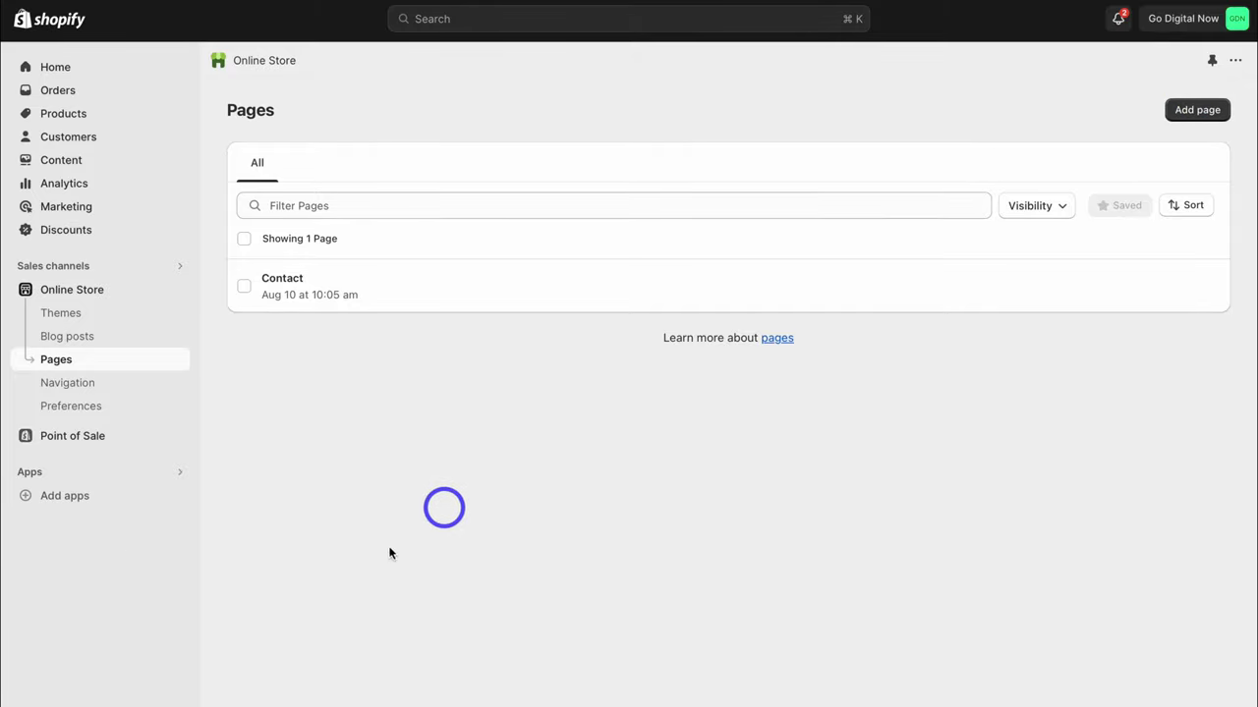
left_click(114, 682)
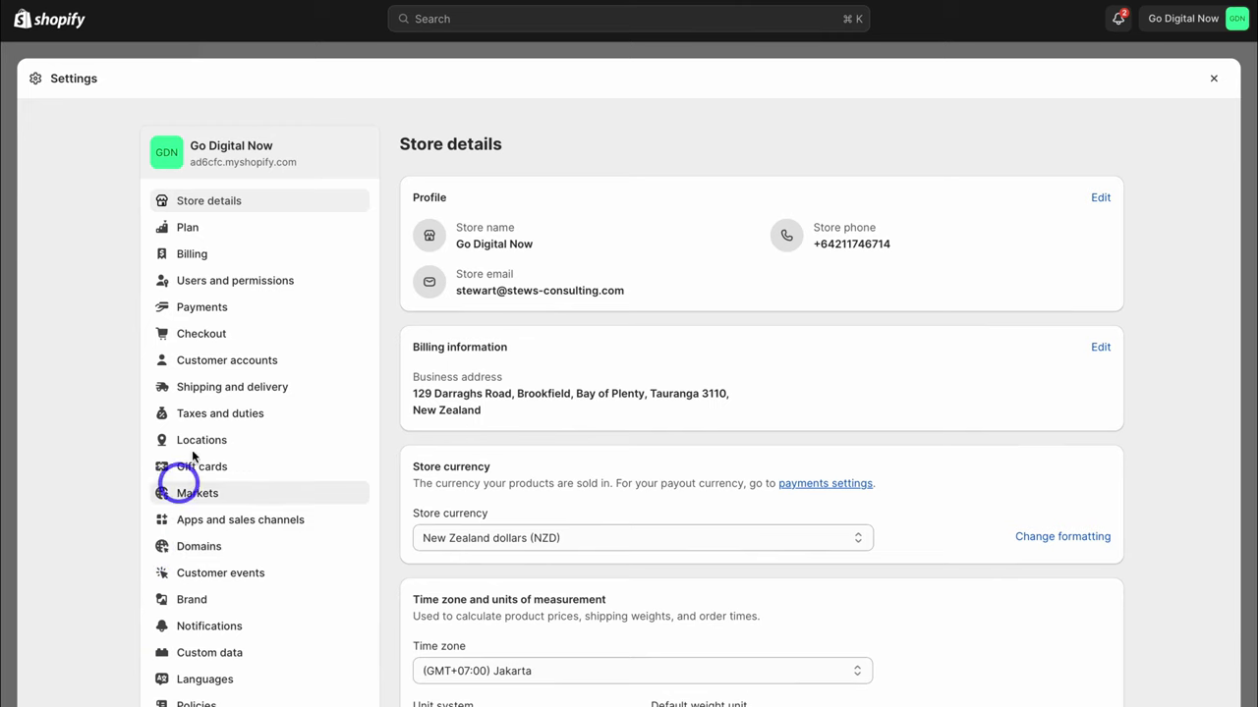
left_click(226, 339)
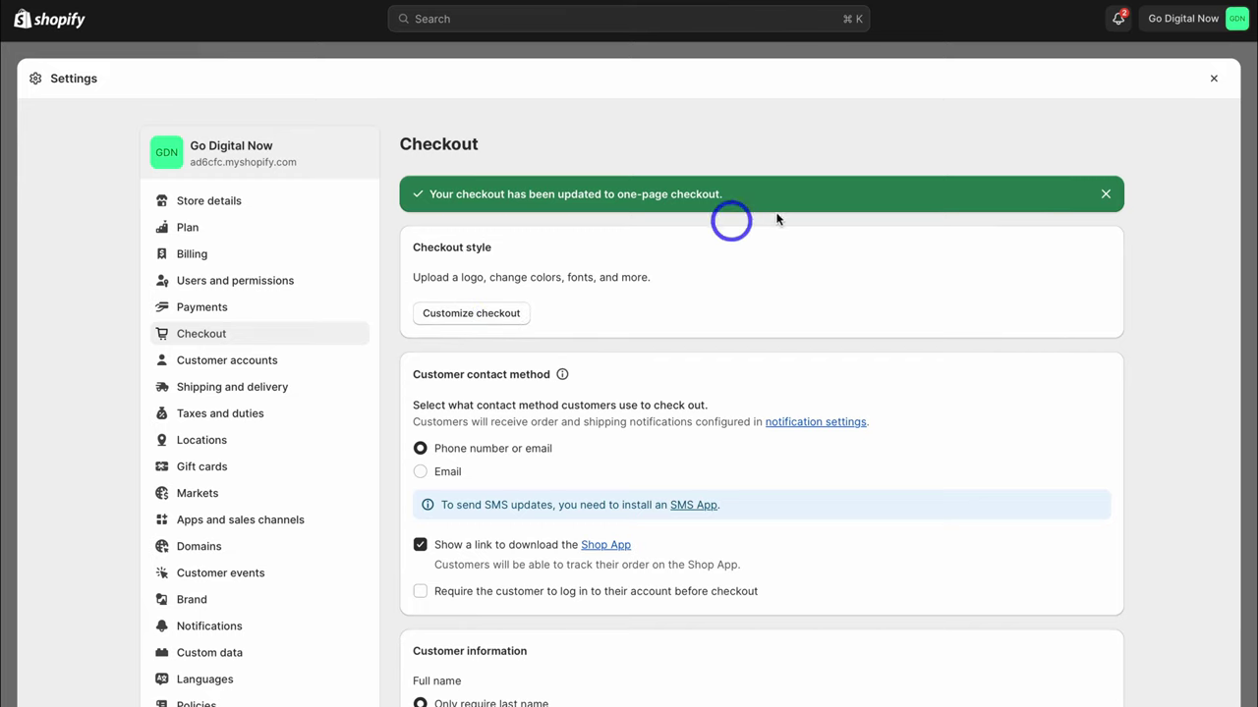
left_click(1214, 82)
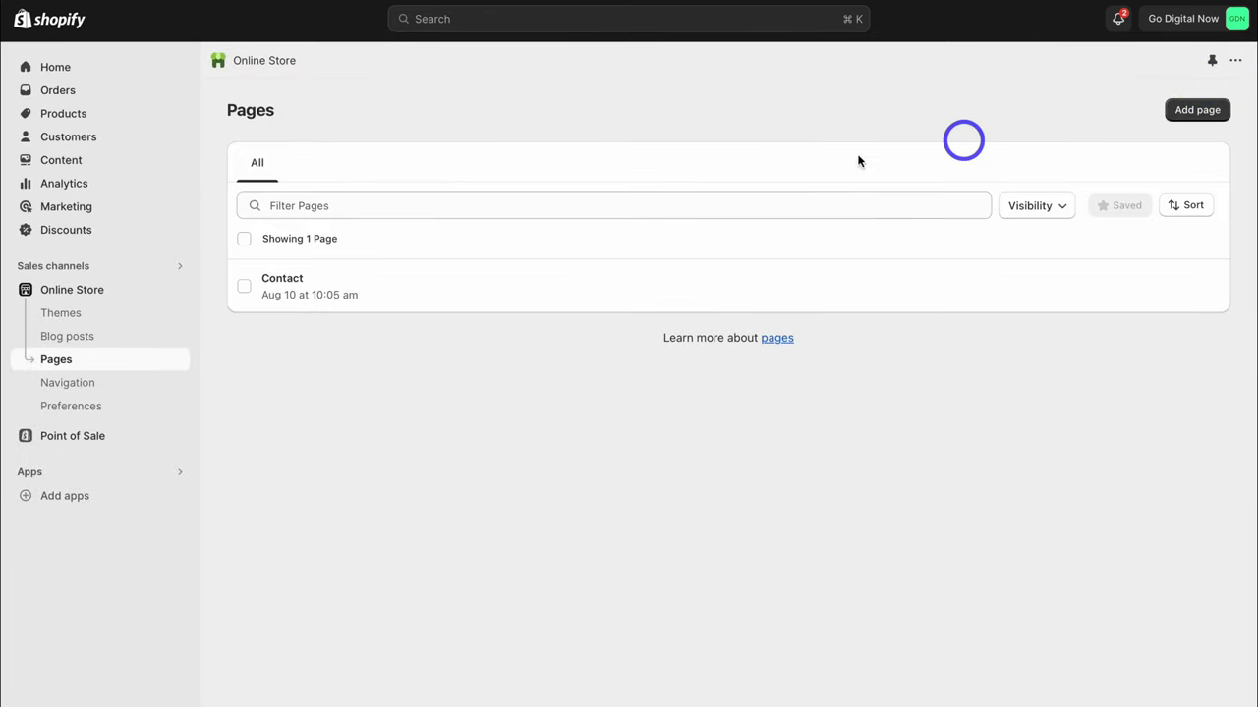
Return to the online store's themes and open the list of installed and recommended sales channels
left_click(107, 292)
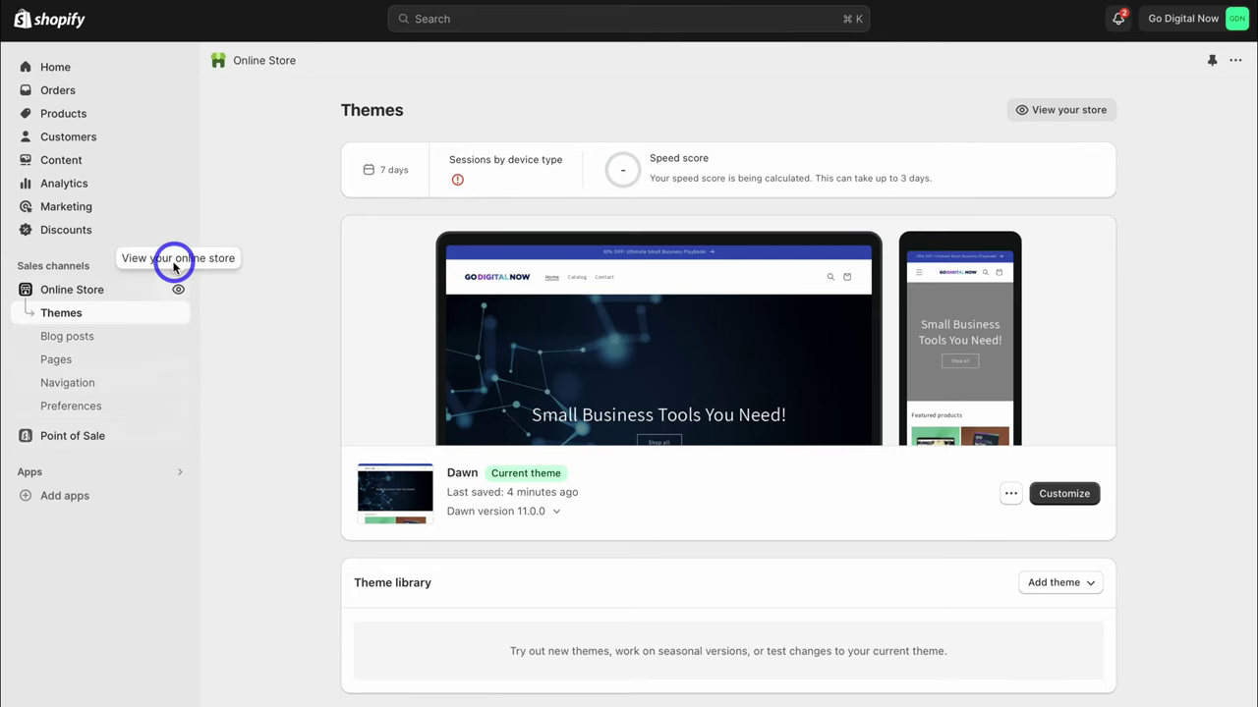
left_click(138, 266)
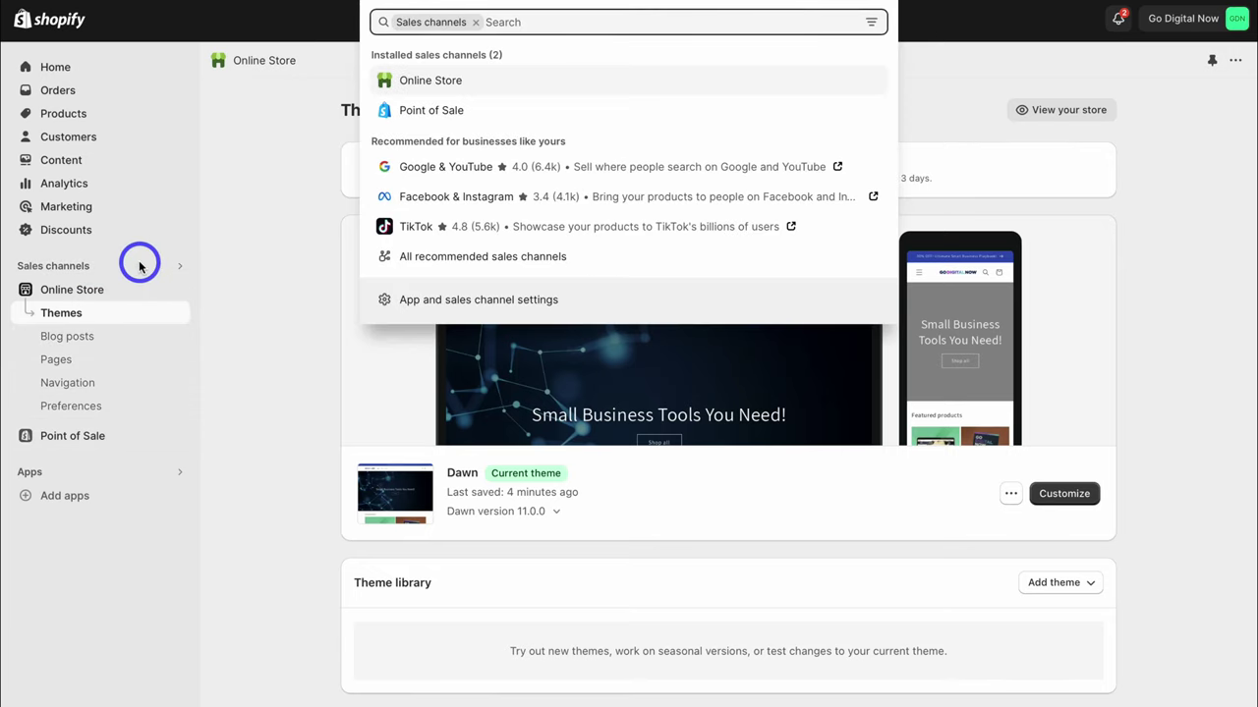